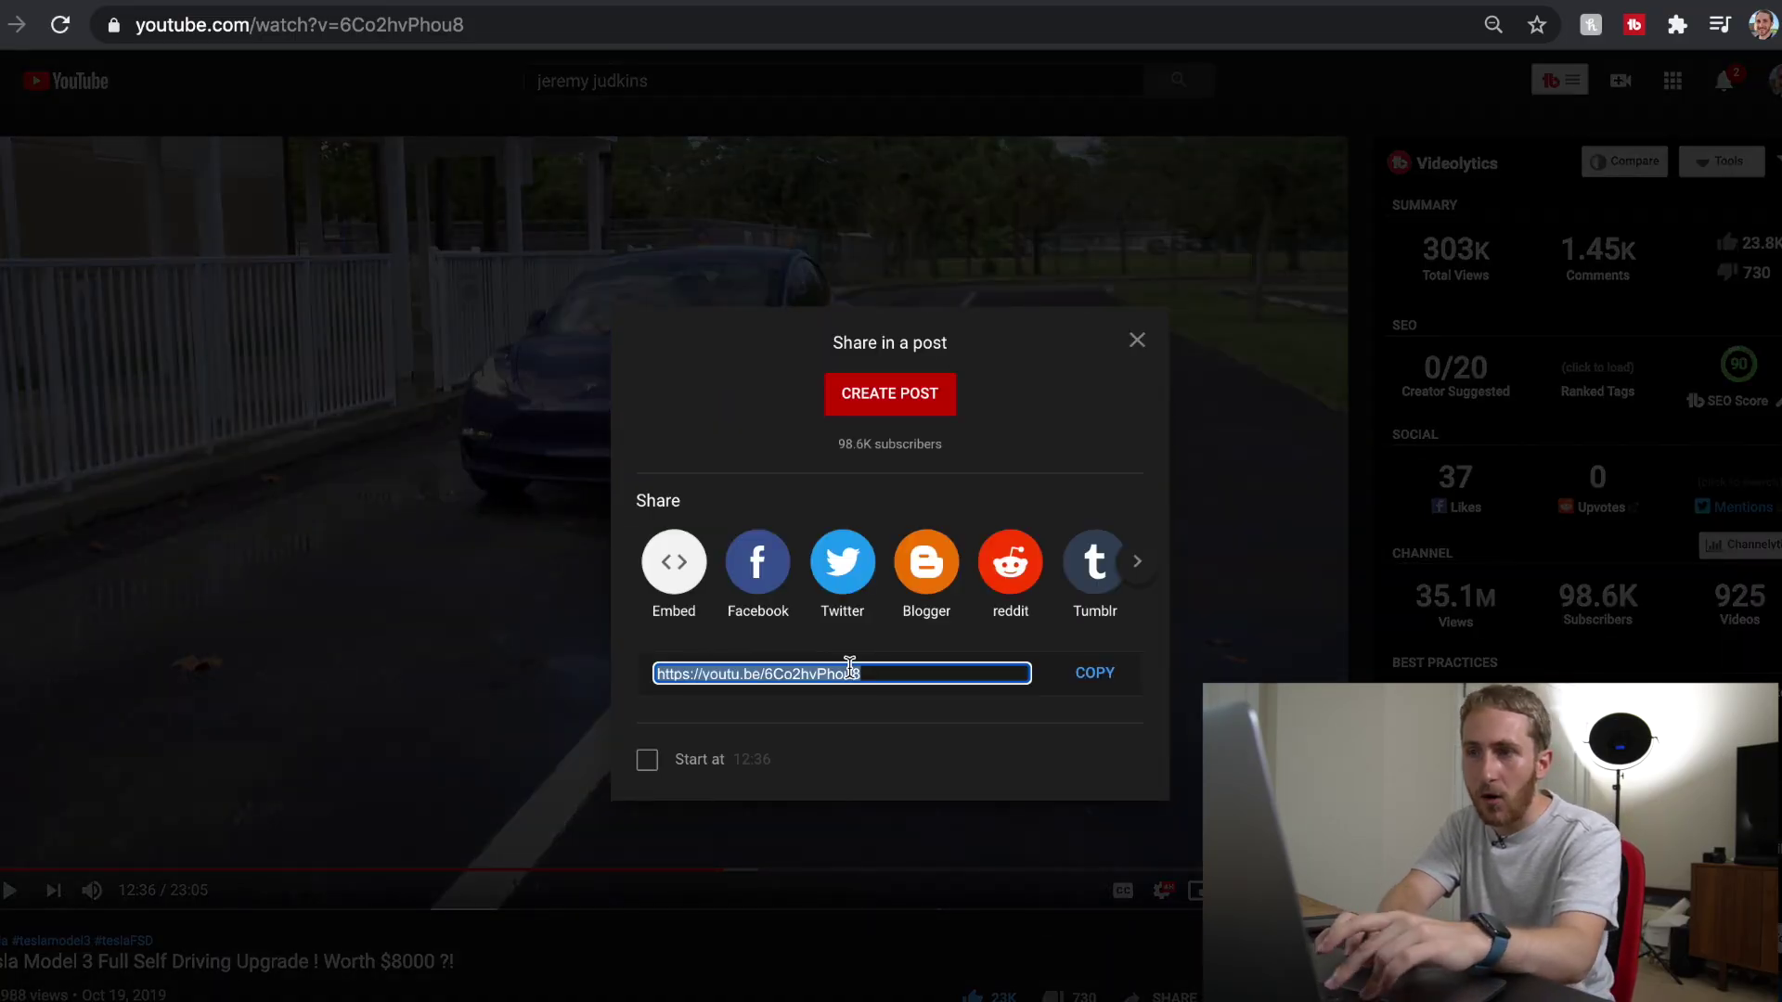
{"action": "left_click", "coordinate": [1137, 339]}
{"action": "left_click", "coordinate": [612, 5]}
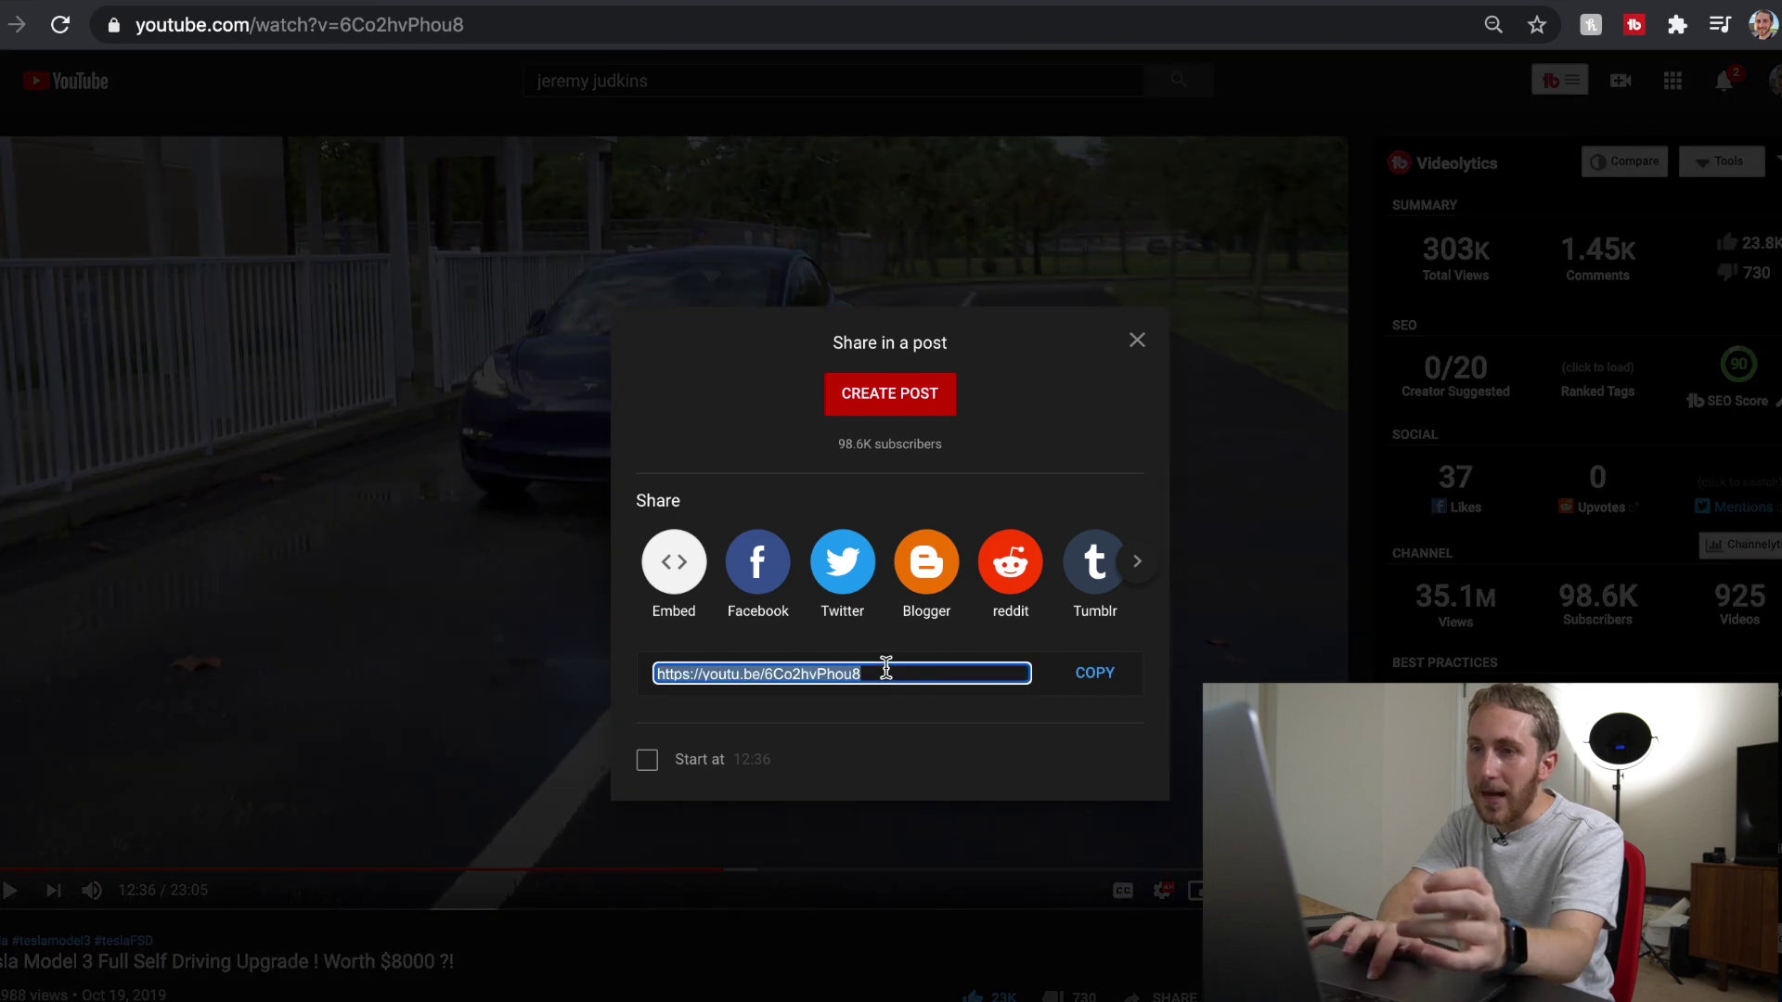
{"action": "left_click", "coordinate": [1137, 339]}
Paste the YouTube short link into GifRun to load the Tesla Model 3 video
{"action": "left_click", "coordinate": [612, 4]}
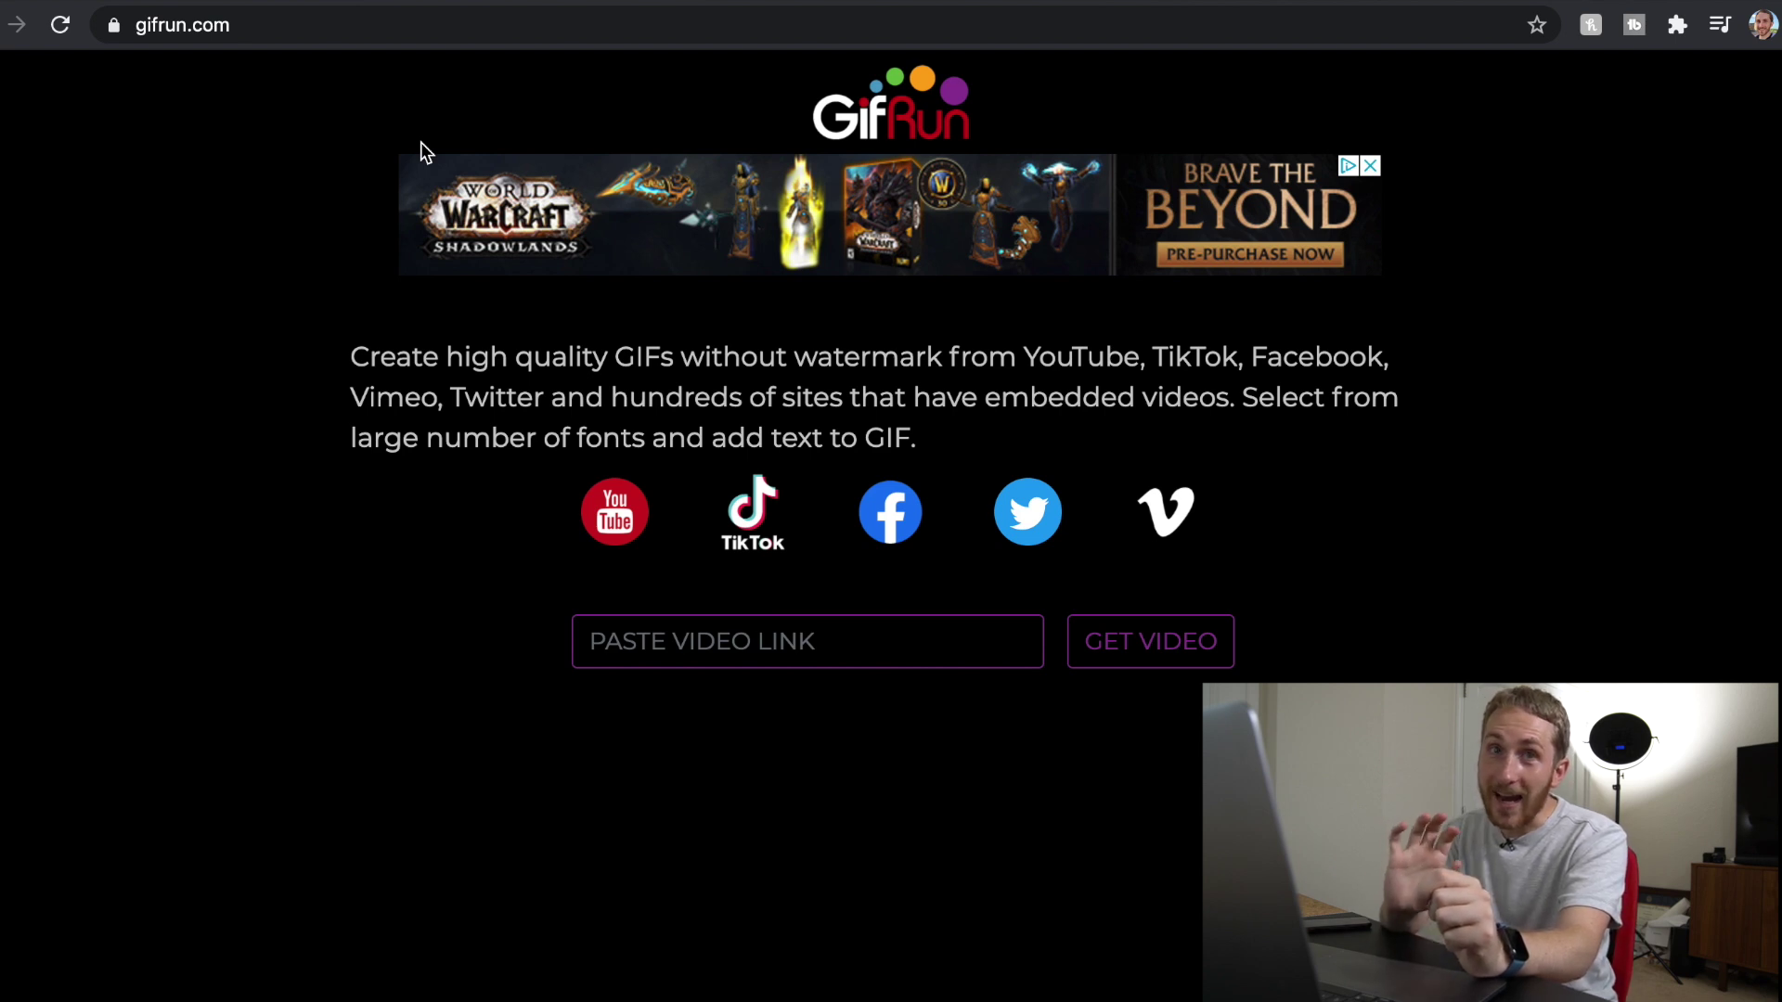
{"action": "left_click", "coordinate": [688, 649]}
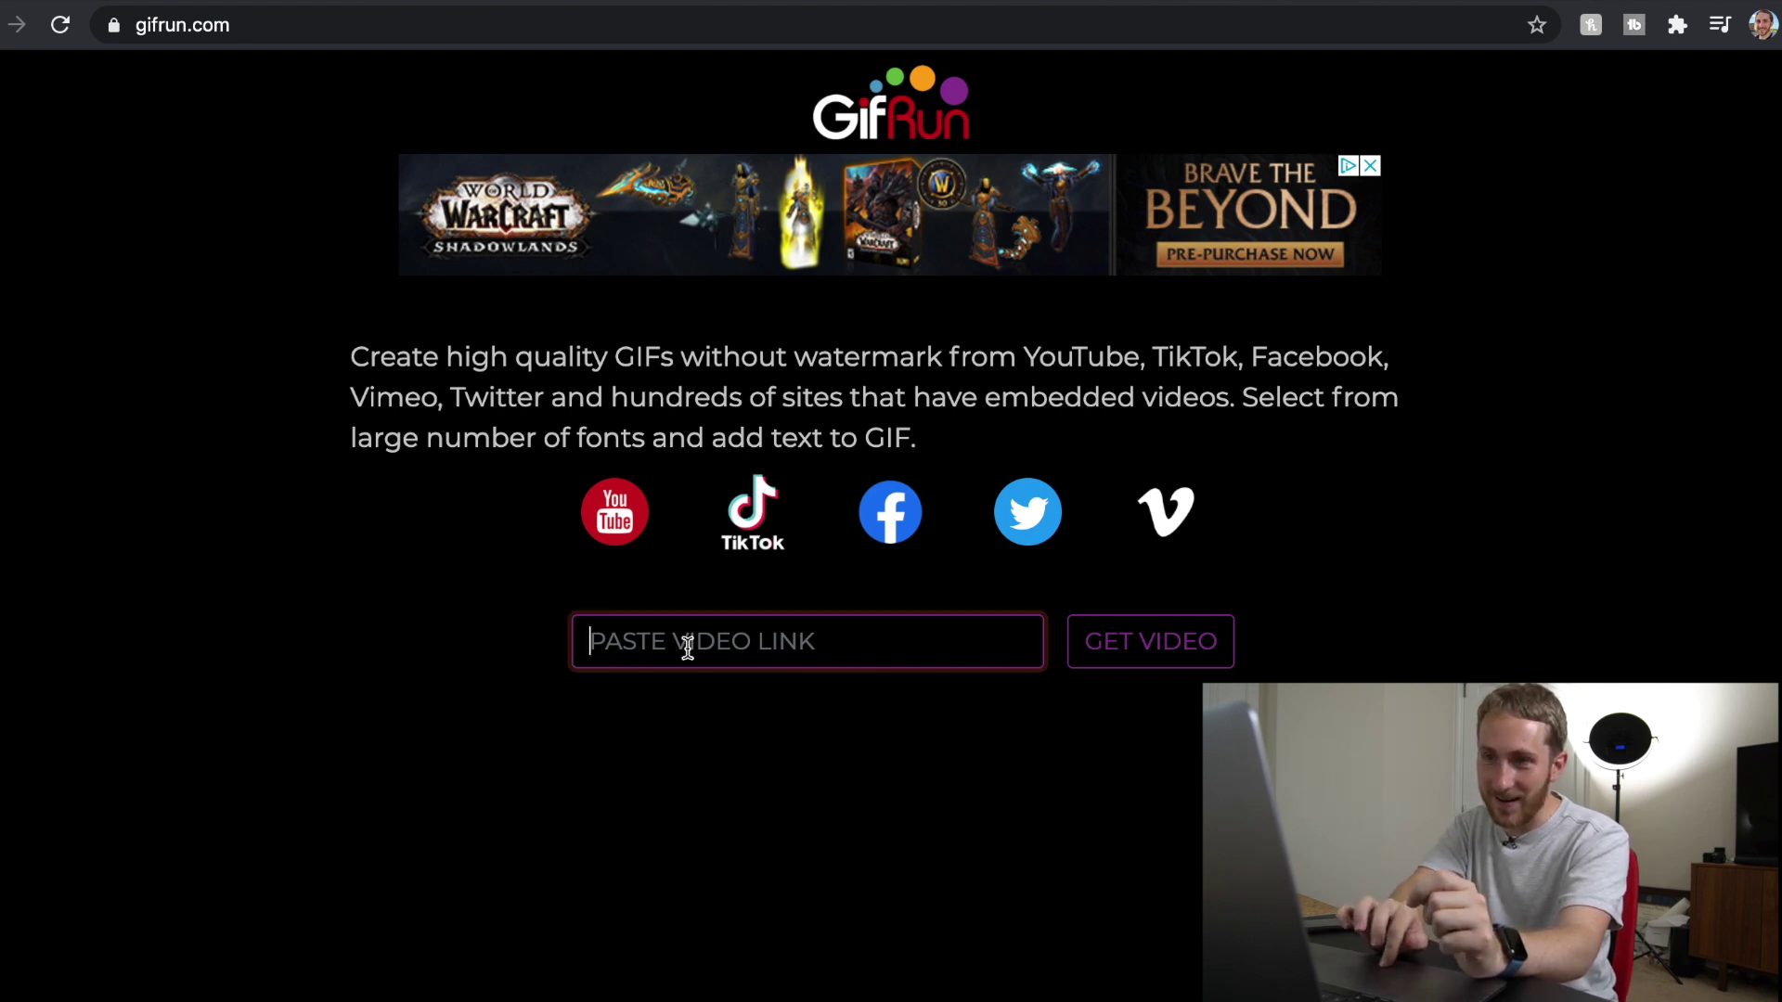
{"action": "type", "text": "https://youtu.be/6Co2hvPhou8"}
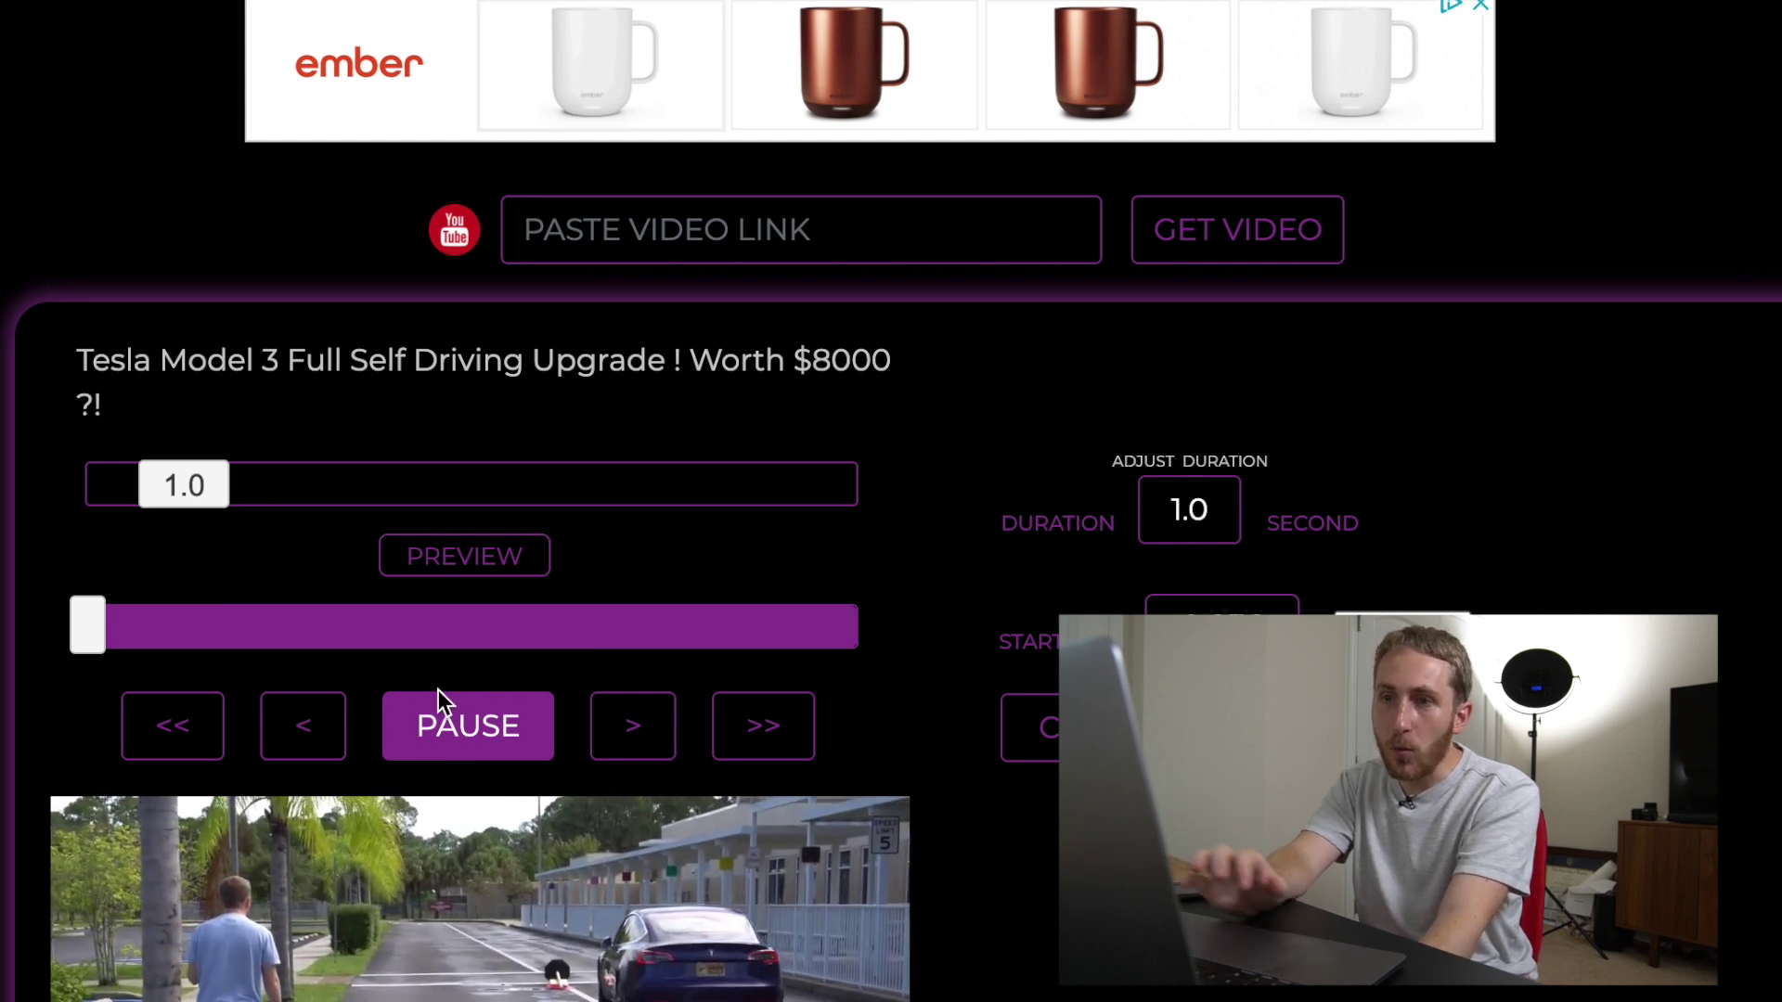
Set a 4.3-second clip starting at 12:37:3 and pause the video there
{"action": "left_click_drag", "start_coordinate": [197, 505], "coordinate": [420, 415]}
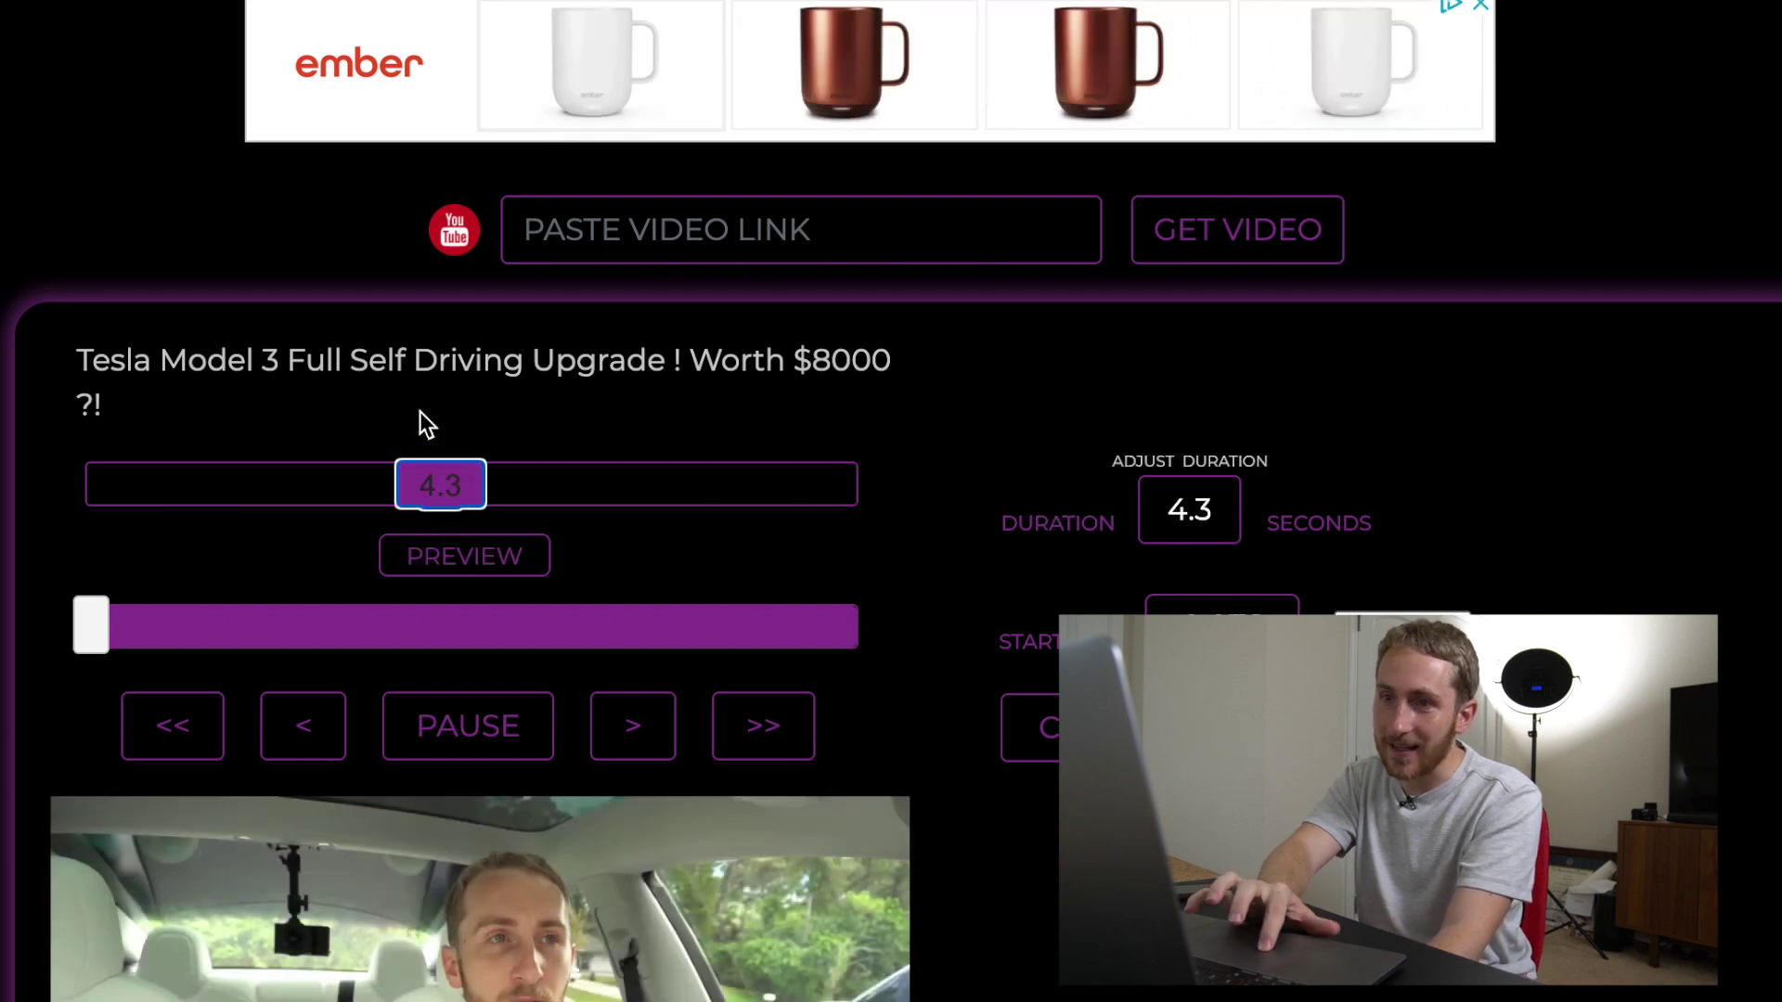
{"action": "scroll", "coordinate": [91, 645], "scroll_direction": "down", "scroll_amount": 1}
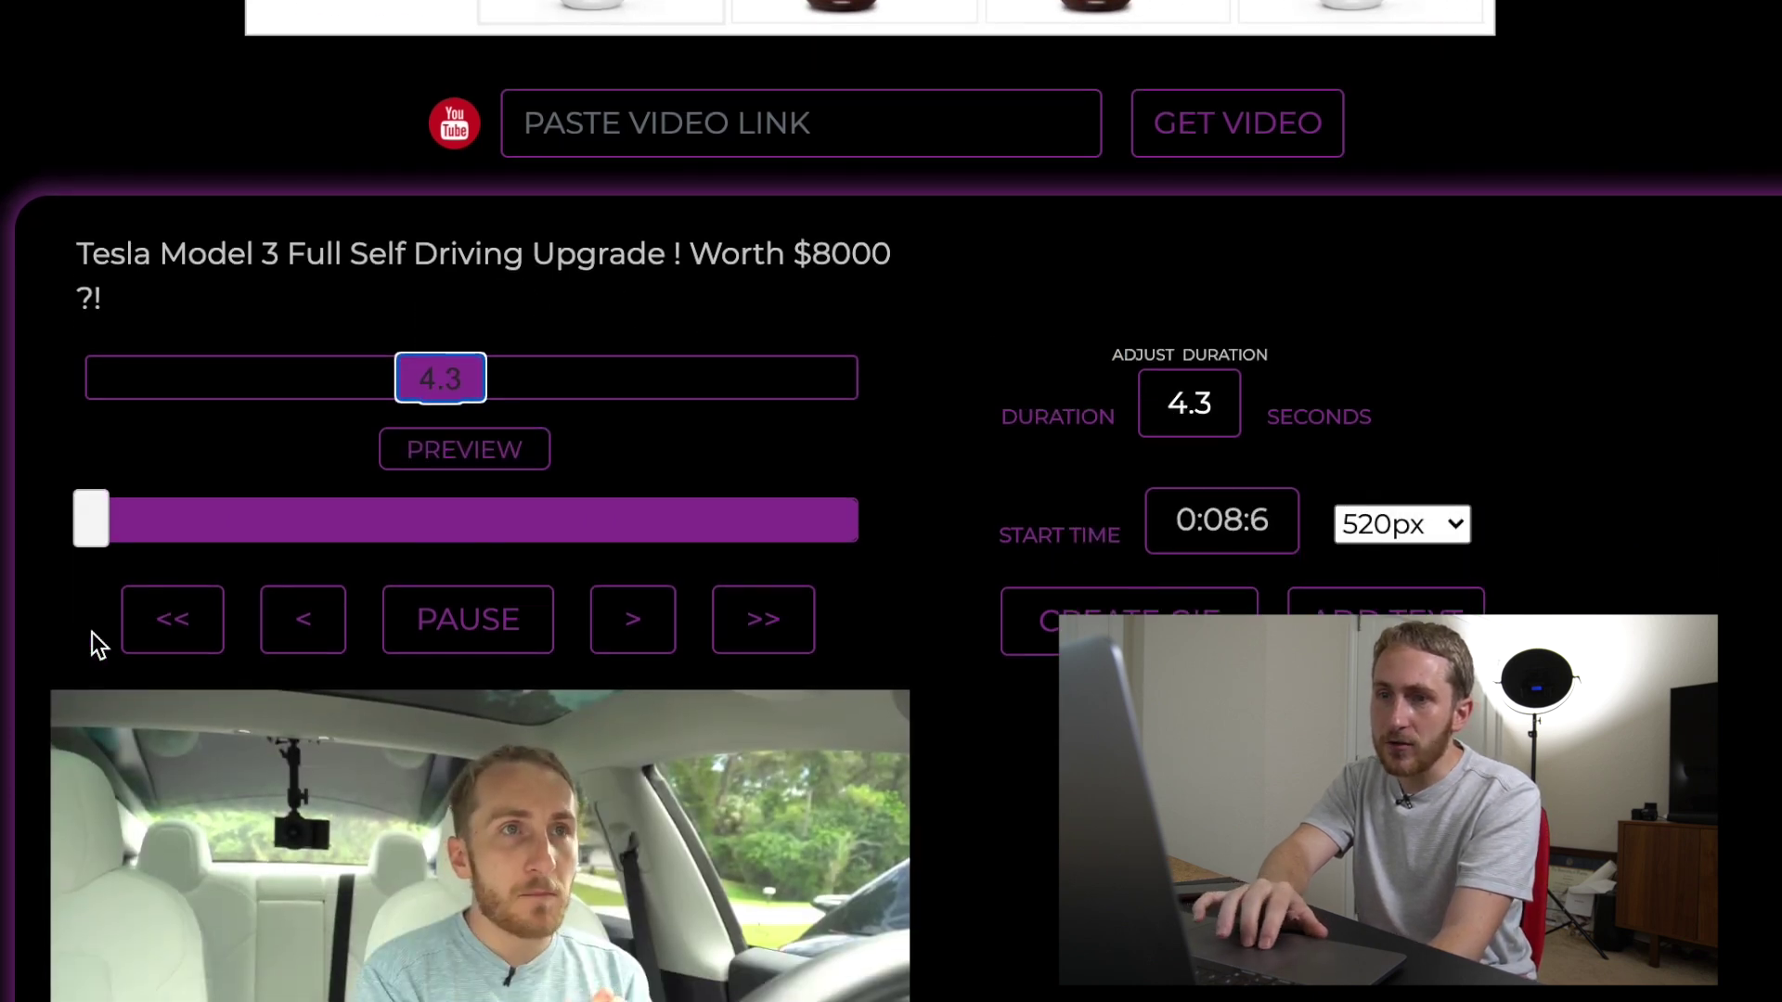
{"action": "left_click", "coordinate": [92, 537]}
{"action": "left_click_drag", "start_coordinate": [89, 535], "coordinate": [511, 547]}
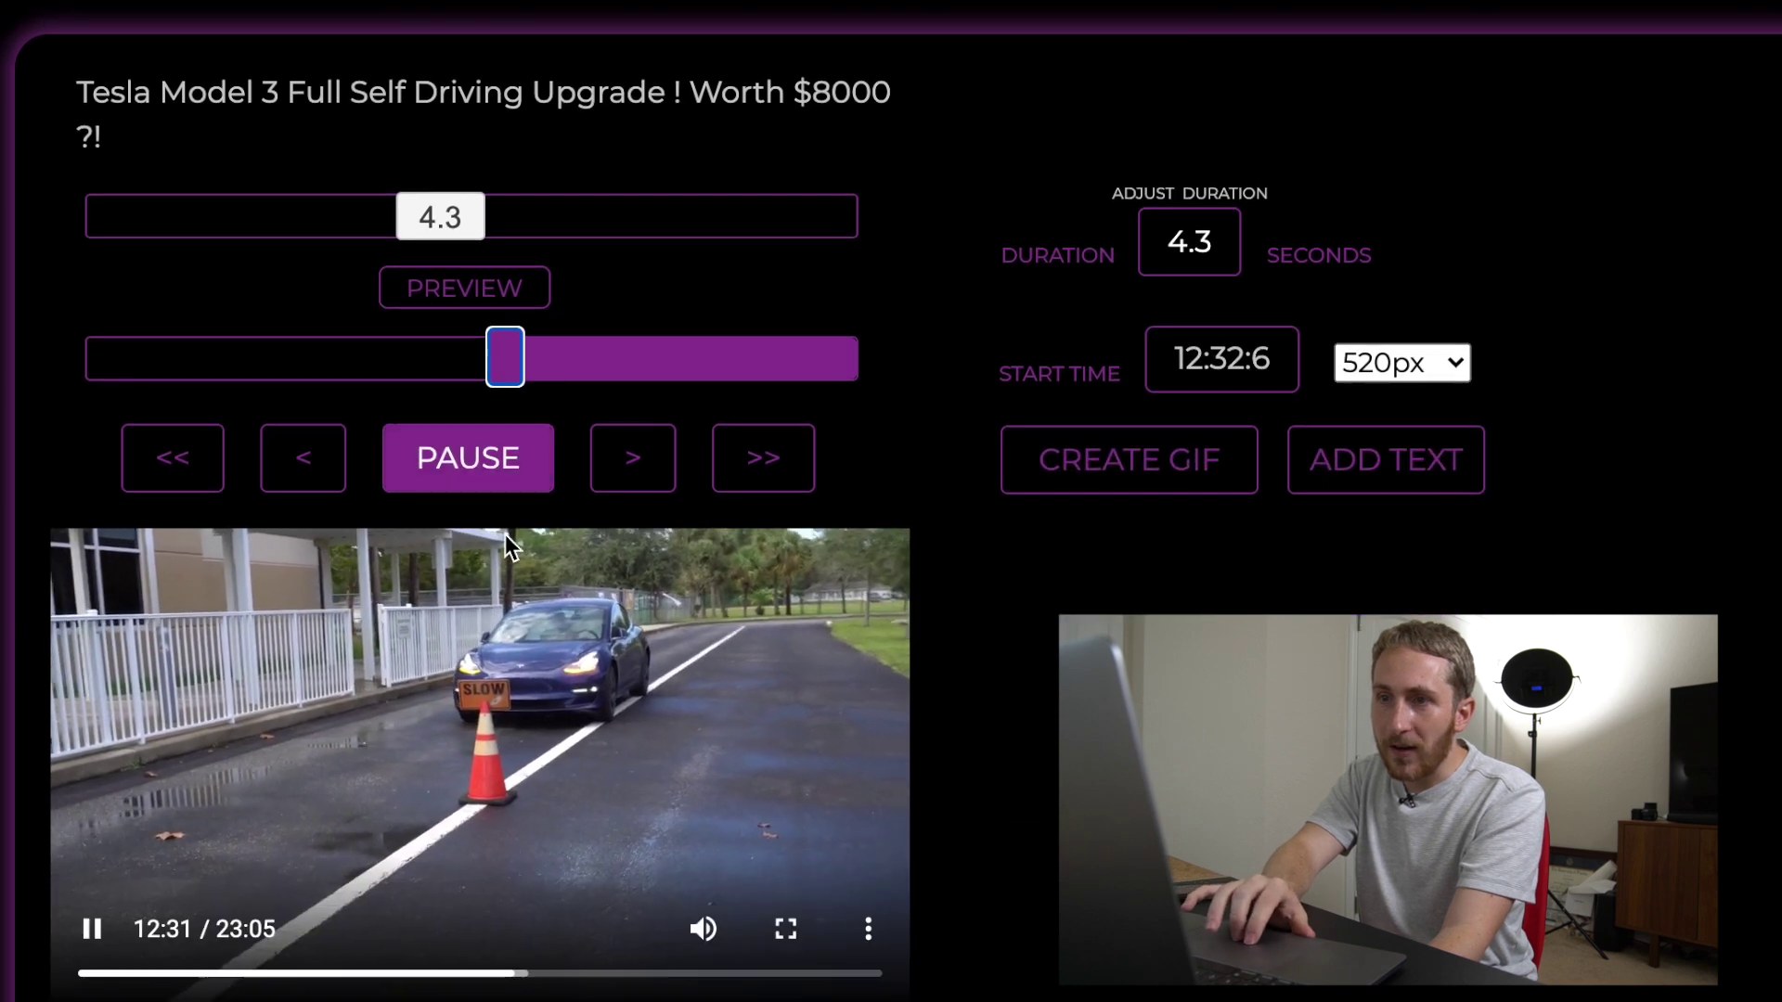
{"action": "left_click_drag", "start_coordinate": [509, 375], "coordinate": [509, 371]}
{"action": "left_click", "coordinate": [483, 461]}
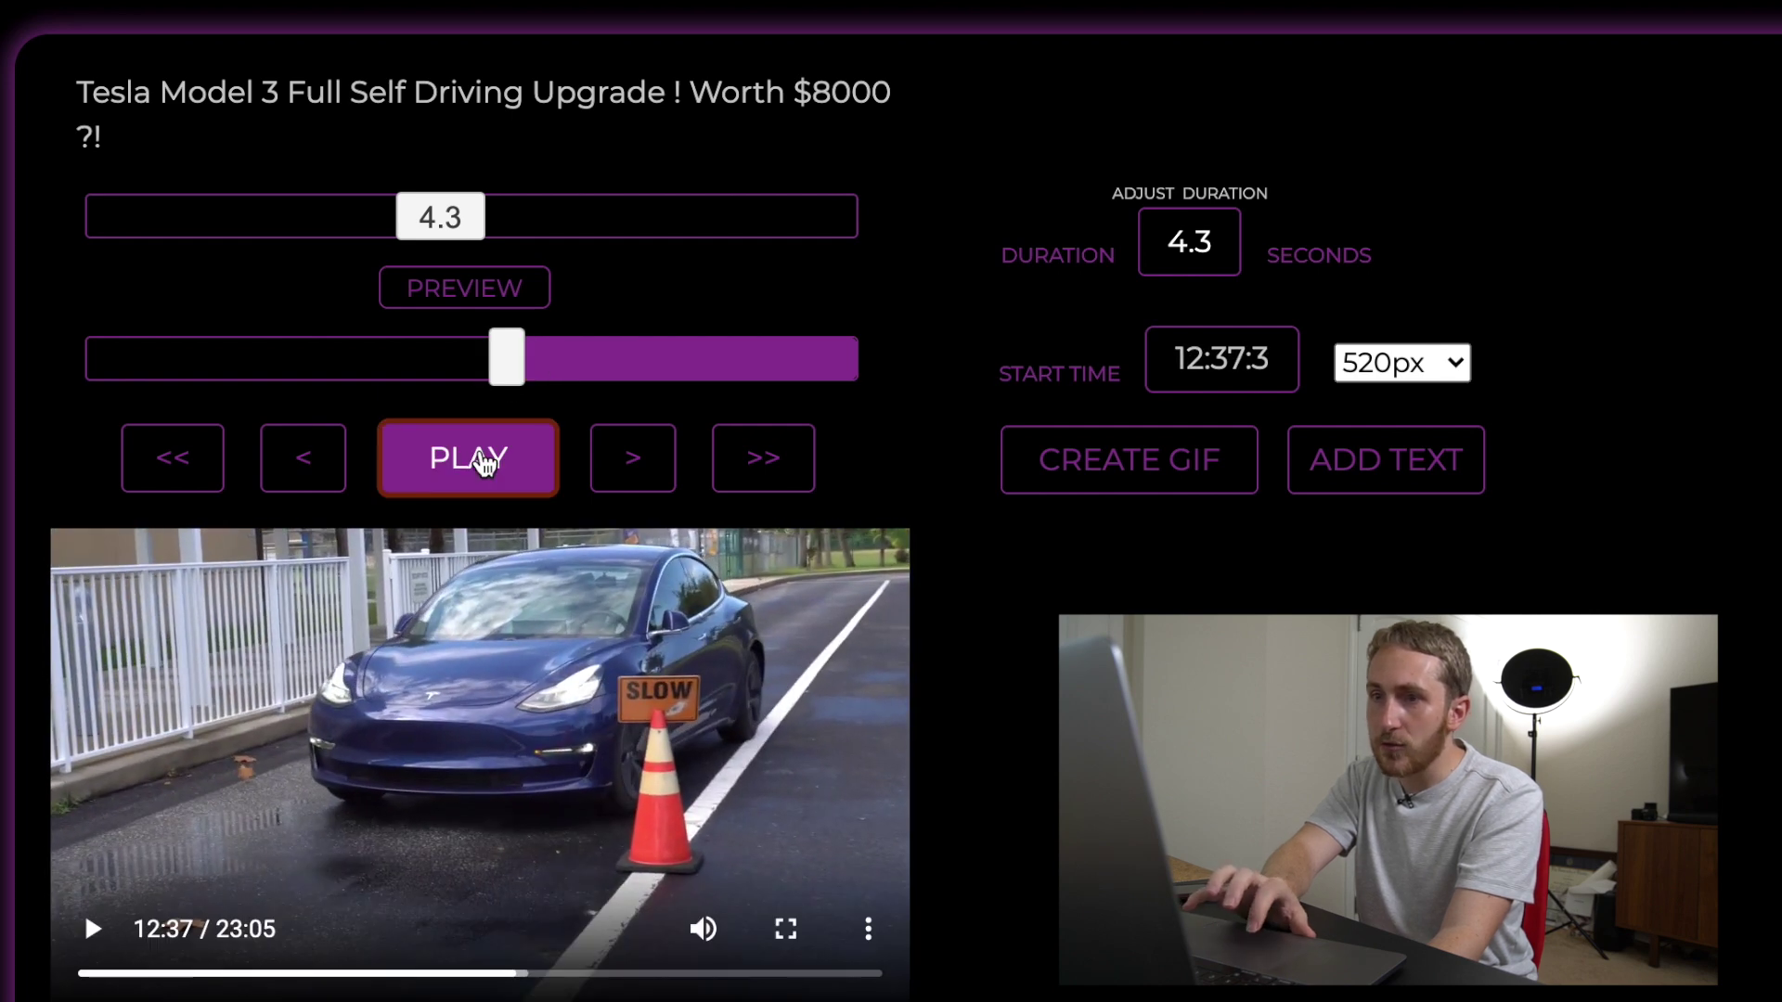
Try 5-second and 6-second clip durations, previewing each one
{"action": "left_click_drag", "start_coordinate": [440, 219], "coordinate": [146, 175]}
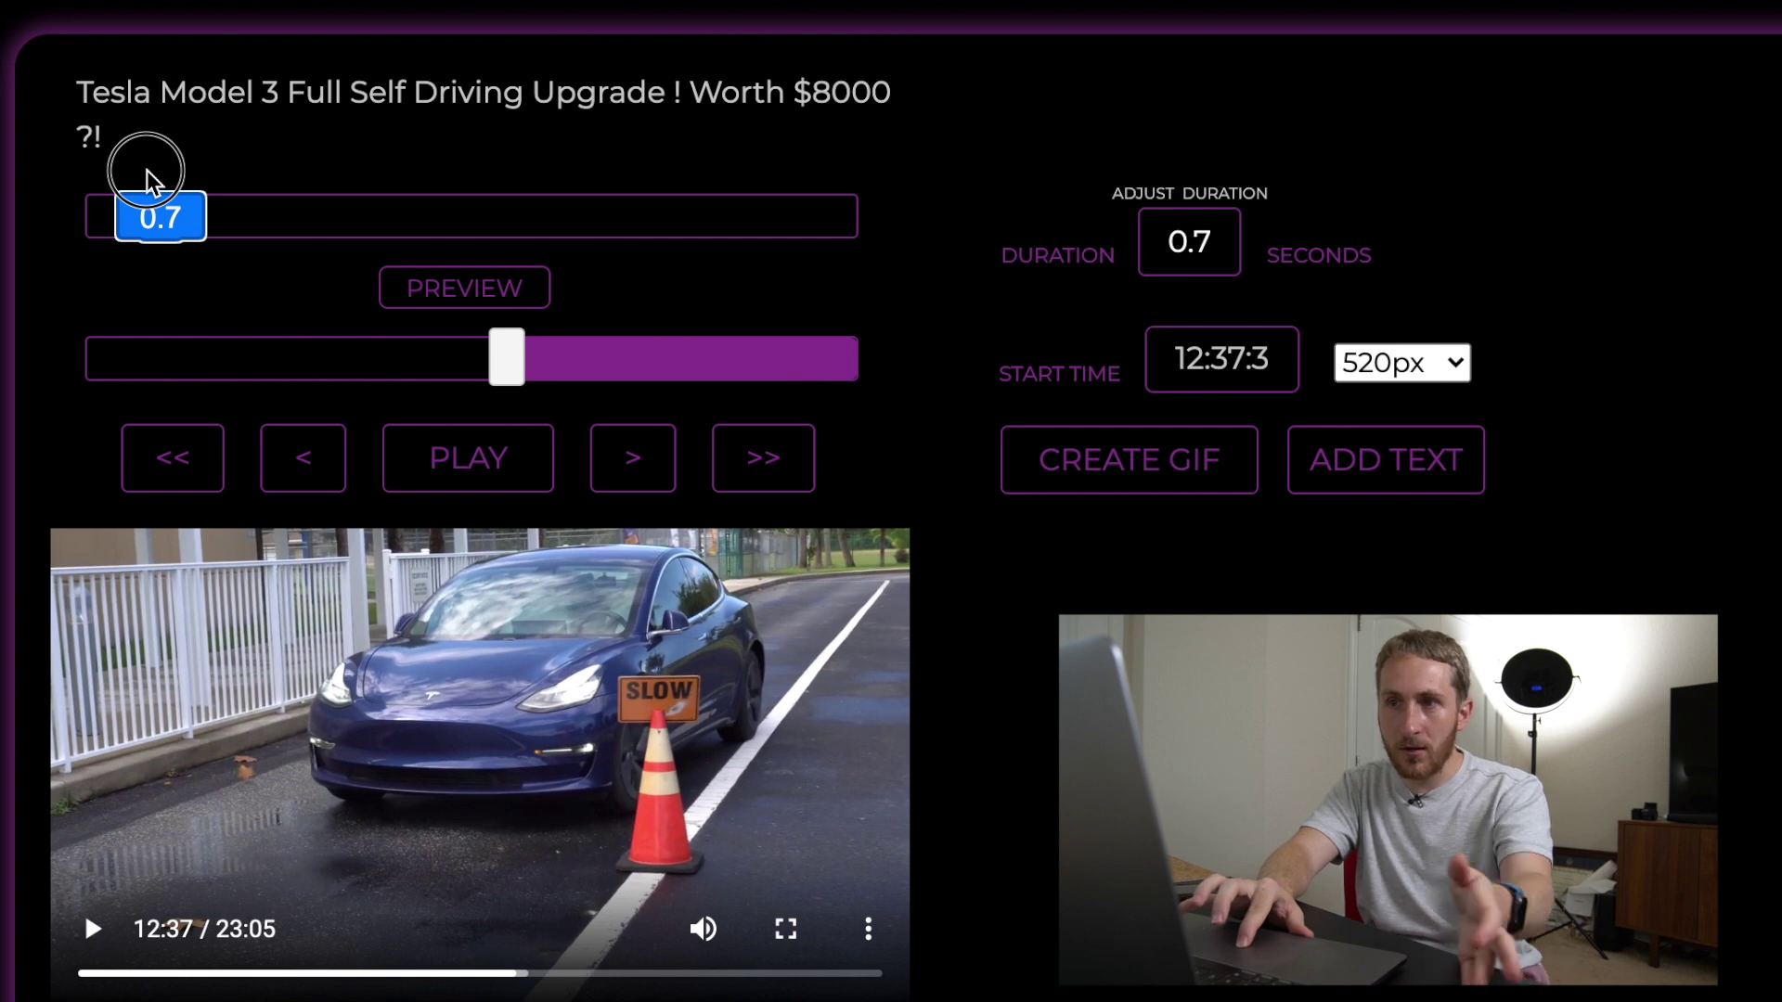
{"action": "left_click_drag", "start_coordinate": [148, 176], "coordinate": [486, 206]}
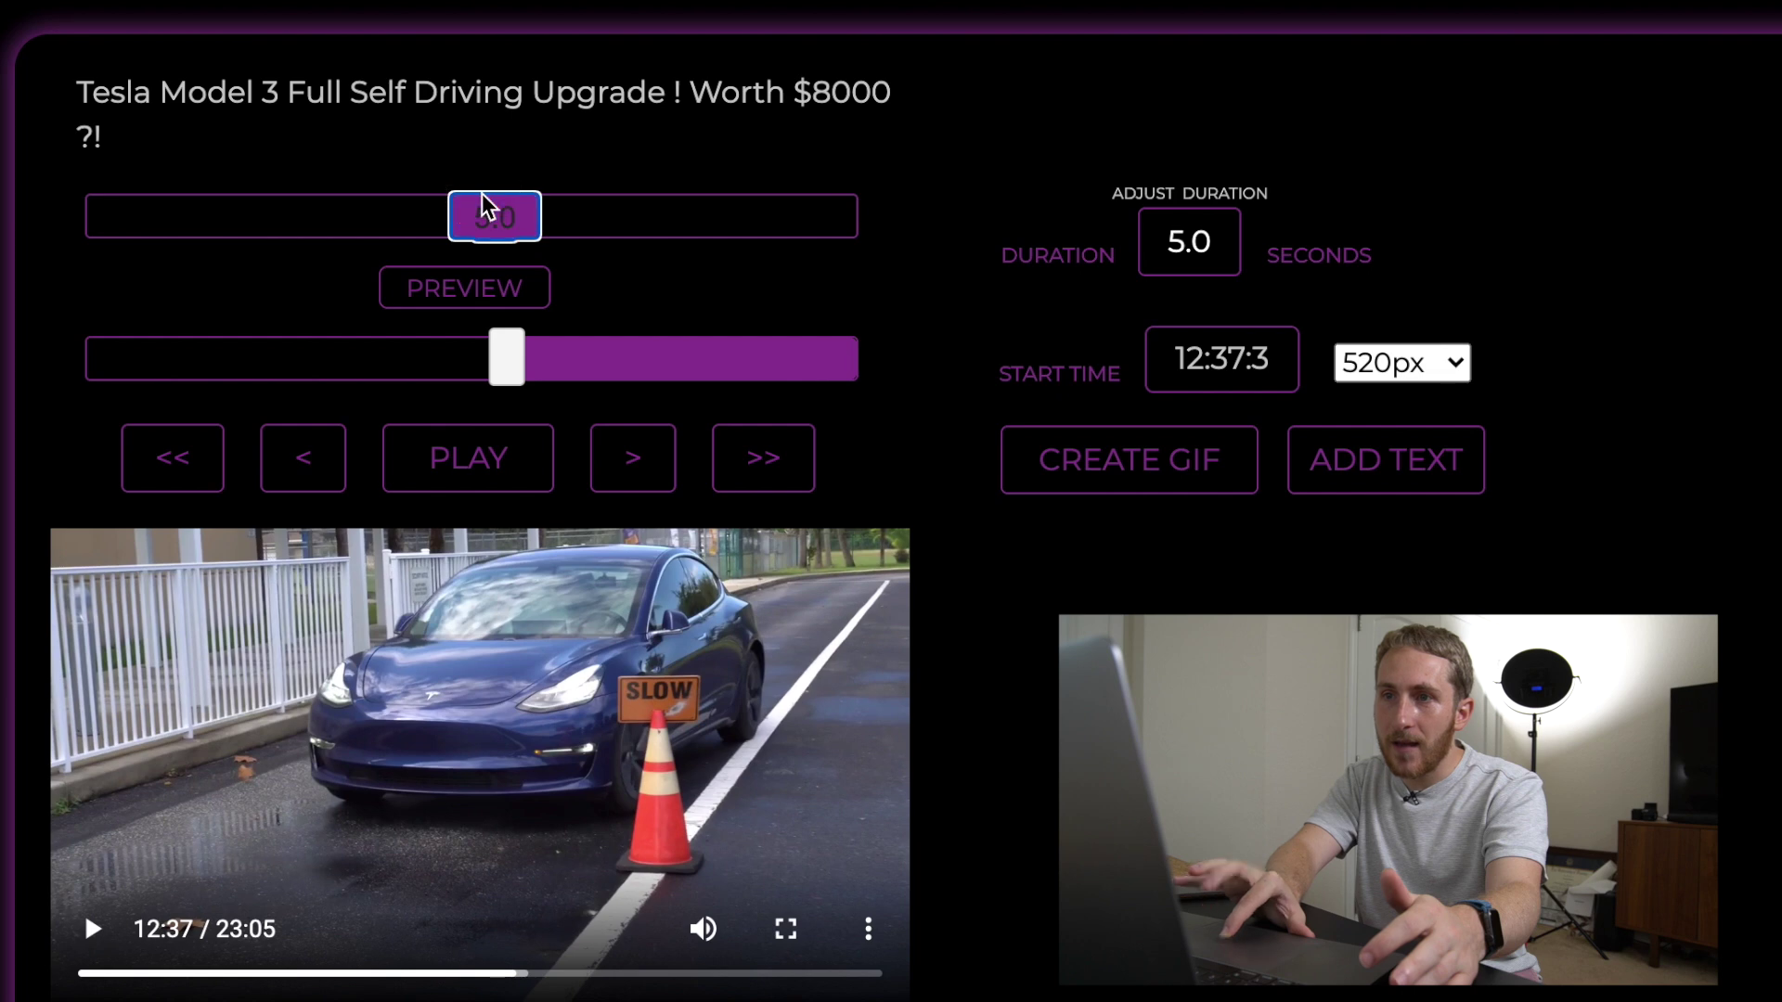
{"action": "left_click", "coordinate": [478, 288]}
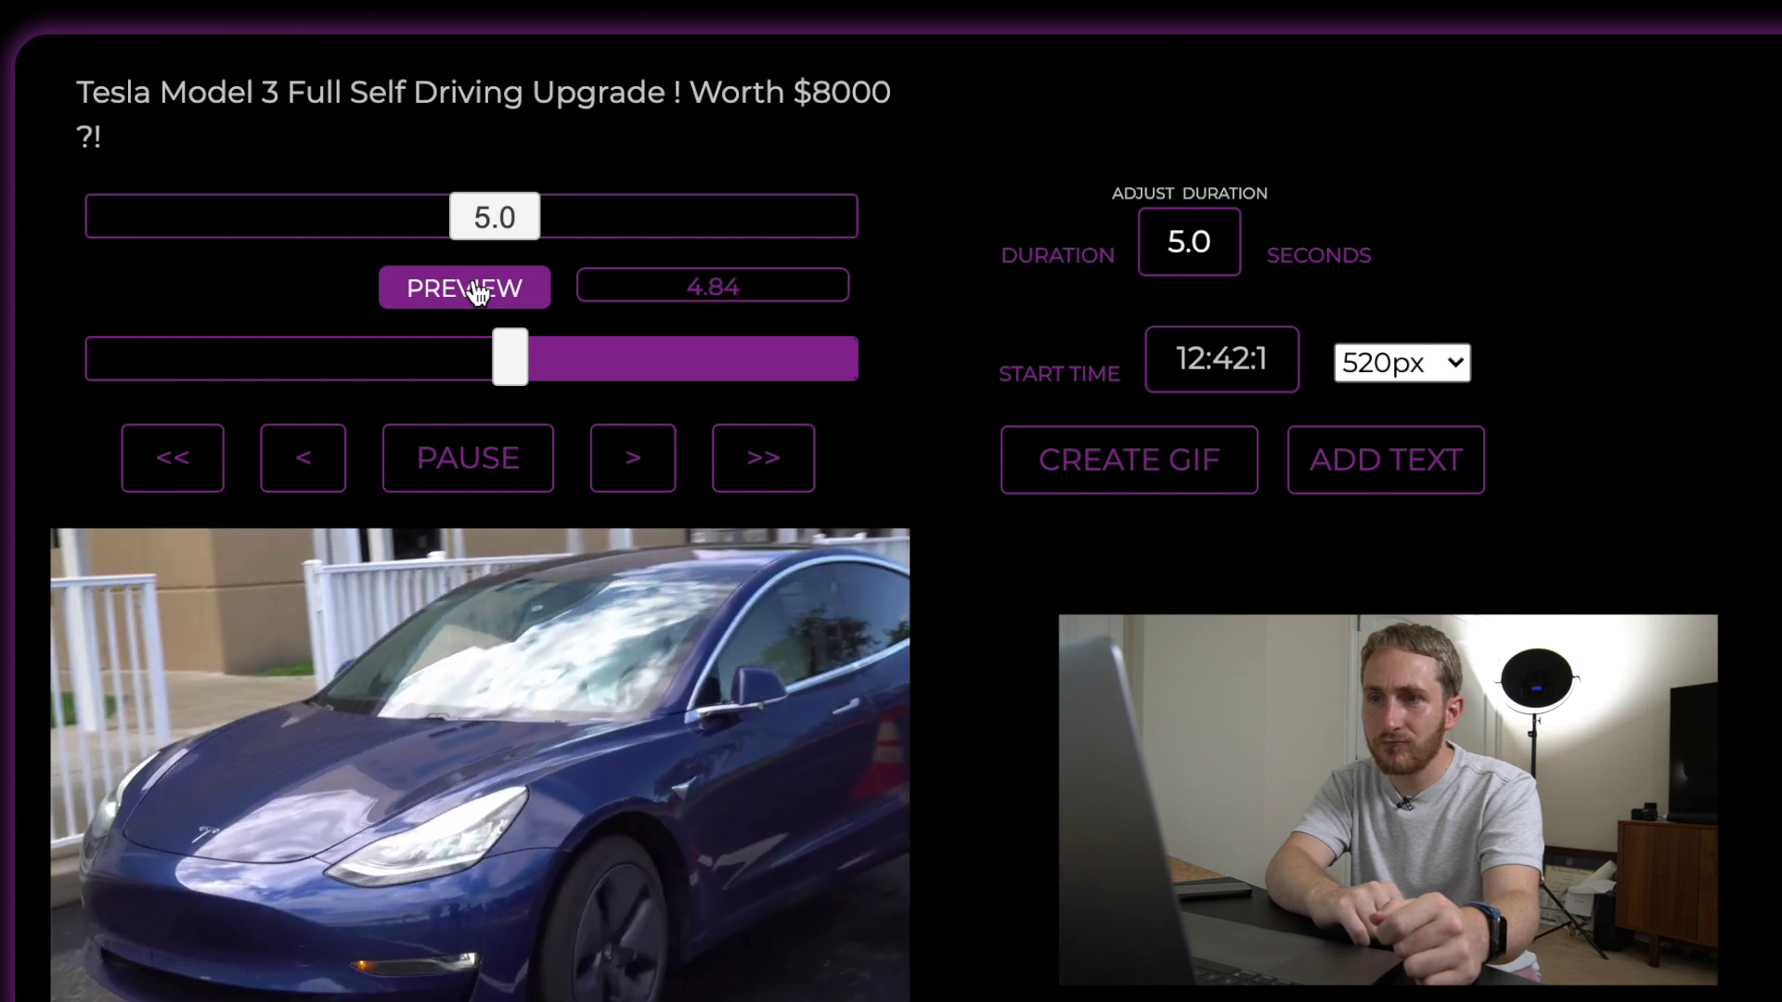
{"action": "left_click", "coordinate": [496, 222]}
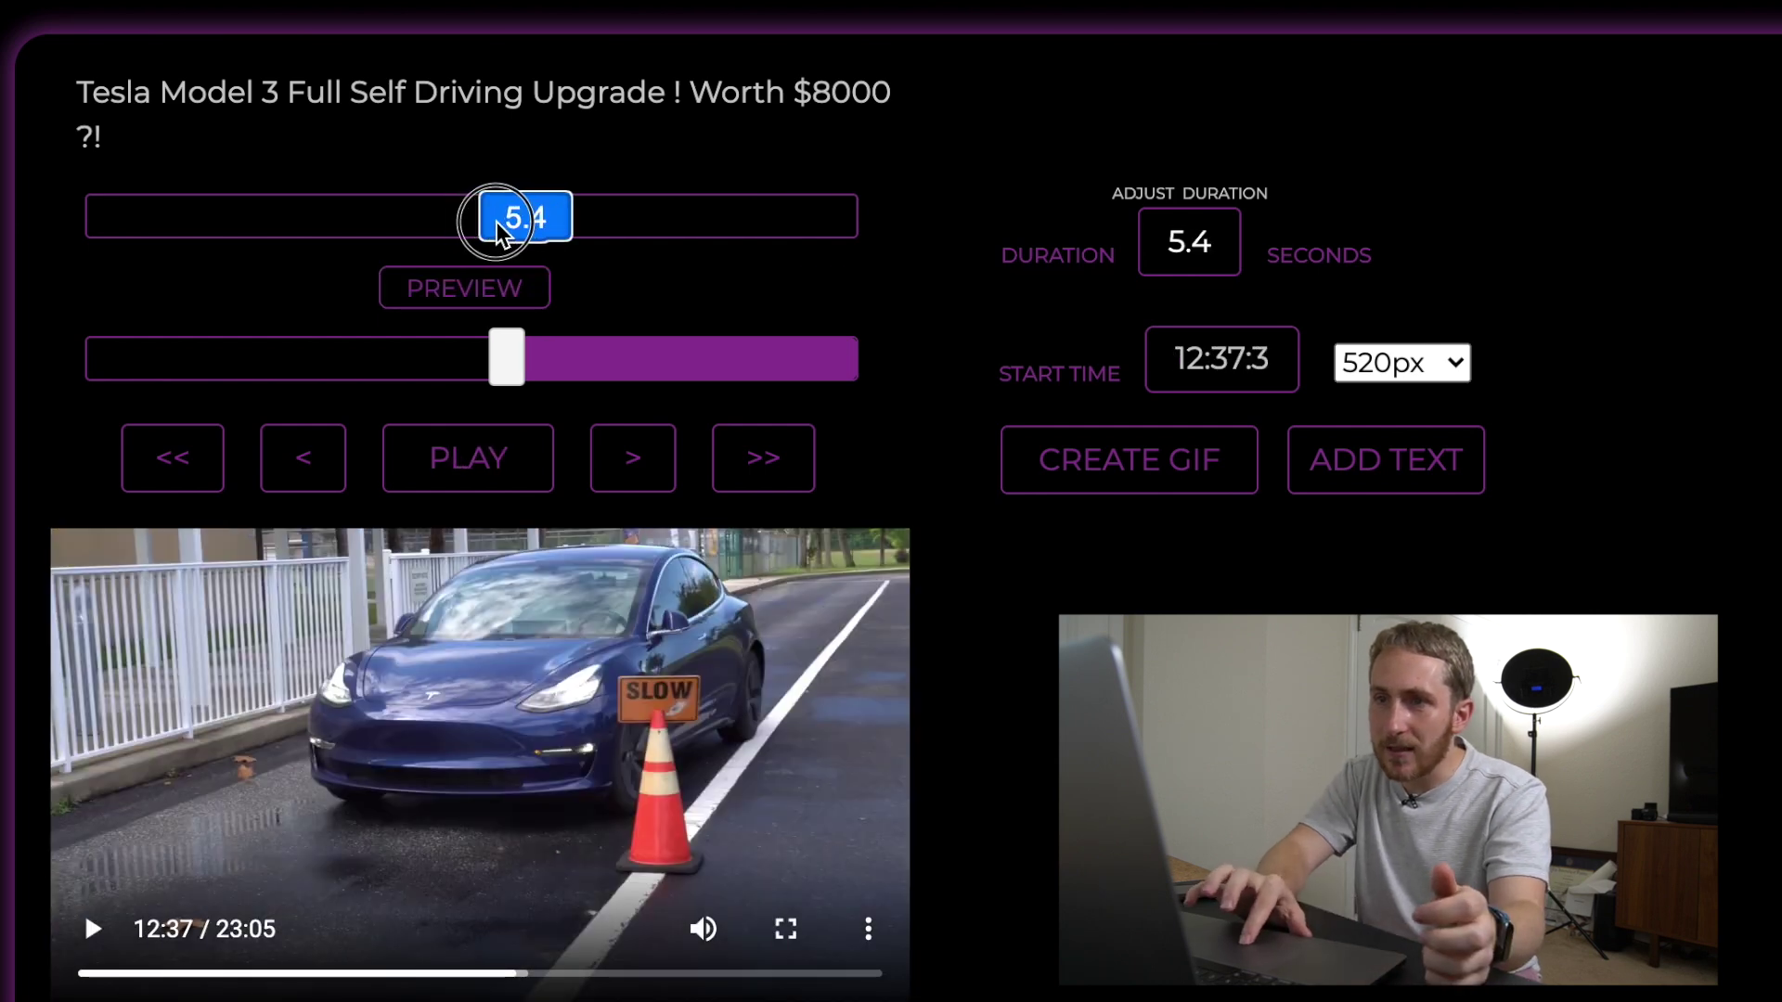
{"action": "left_click_drag", "start_coordinate": [498, 225], "coordinate": [553, 236]}
{"action": "left_click", "coordinate": [506, 305]}
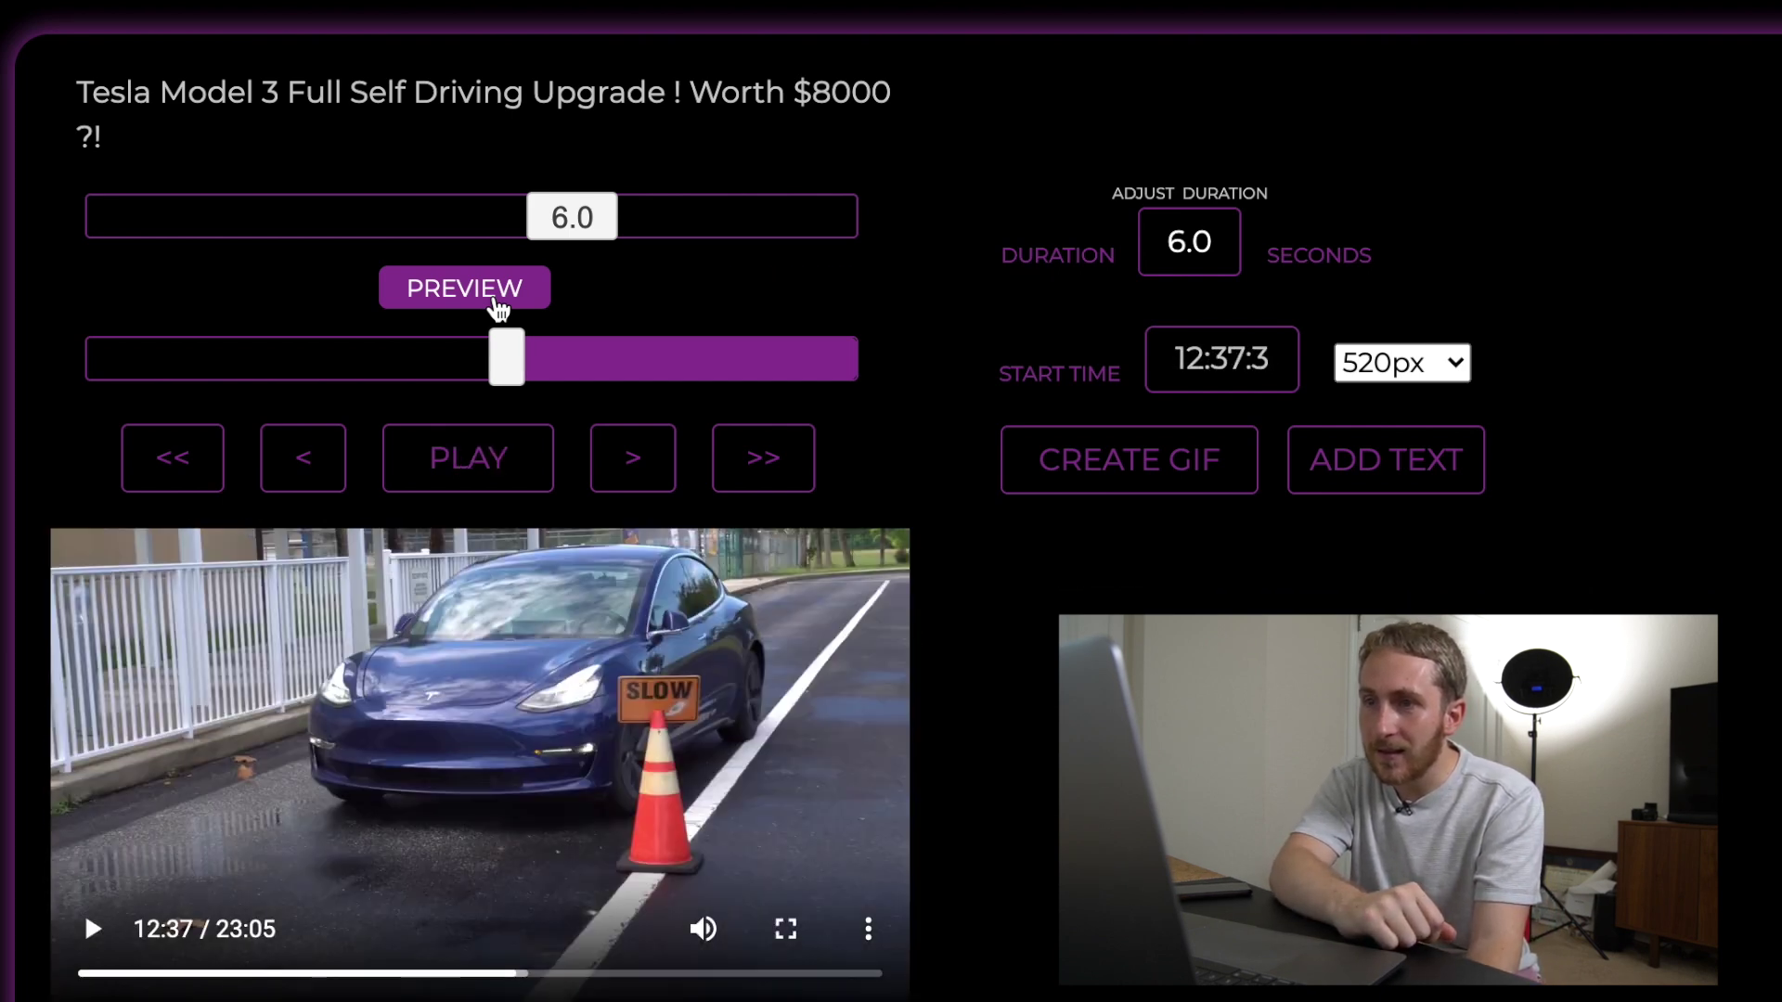
Settle on a 5.5-second duration, preview it, and generate the GIF
{"action": "left_click_drag", "start_coordinate": [566, 221], "coordinate": [499, 226]}
{"action": "left_click", "coordinate": [481, 304]}
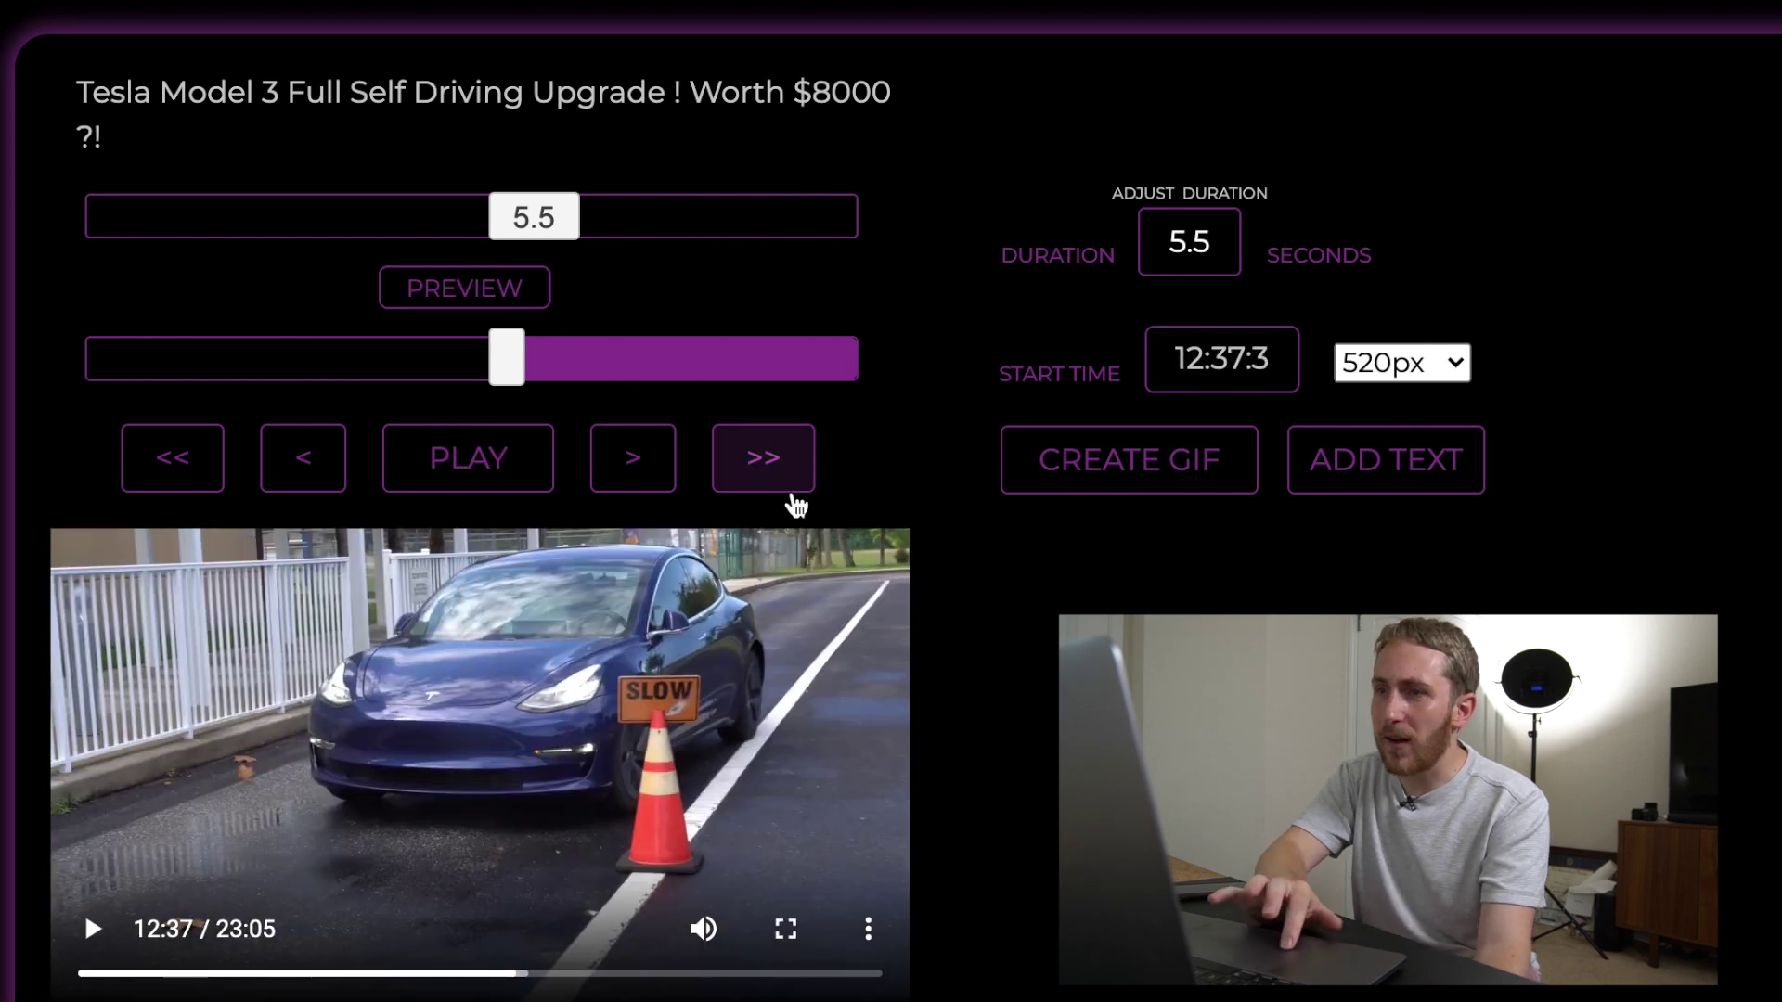
{"action": "left_click", "coordinate": [791, 492]}
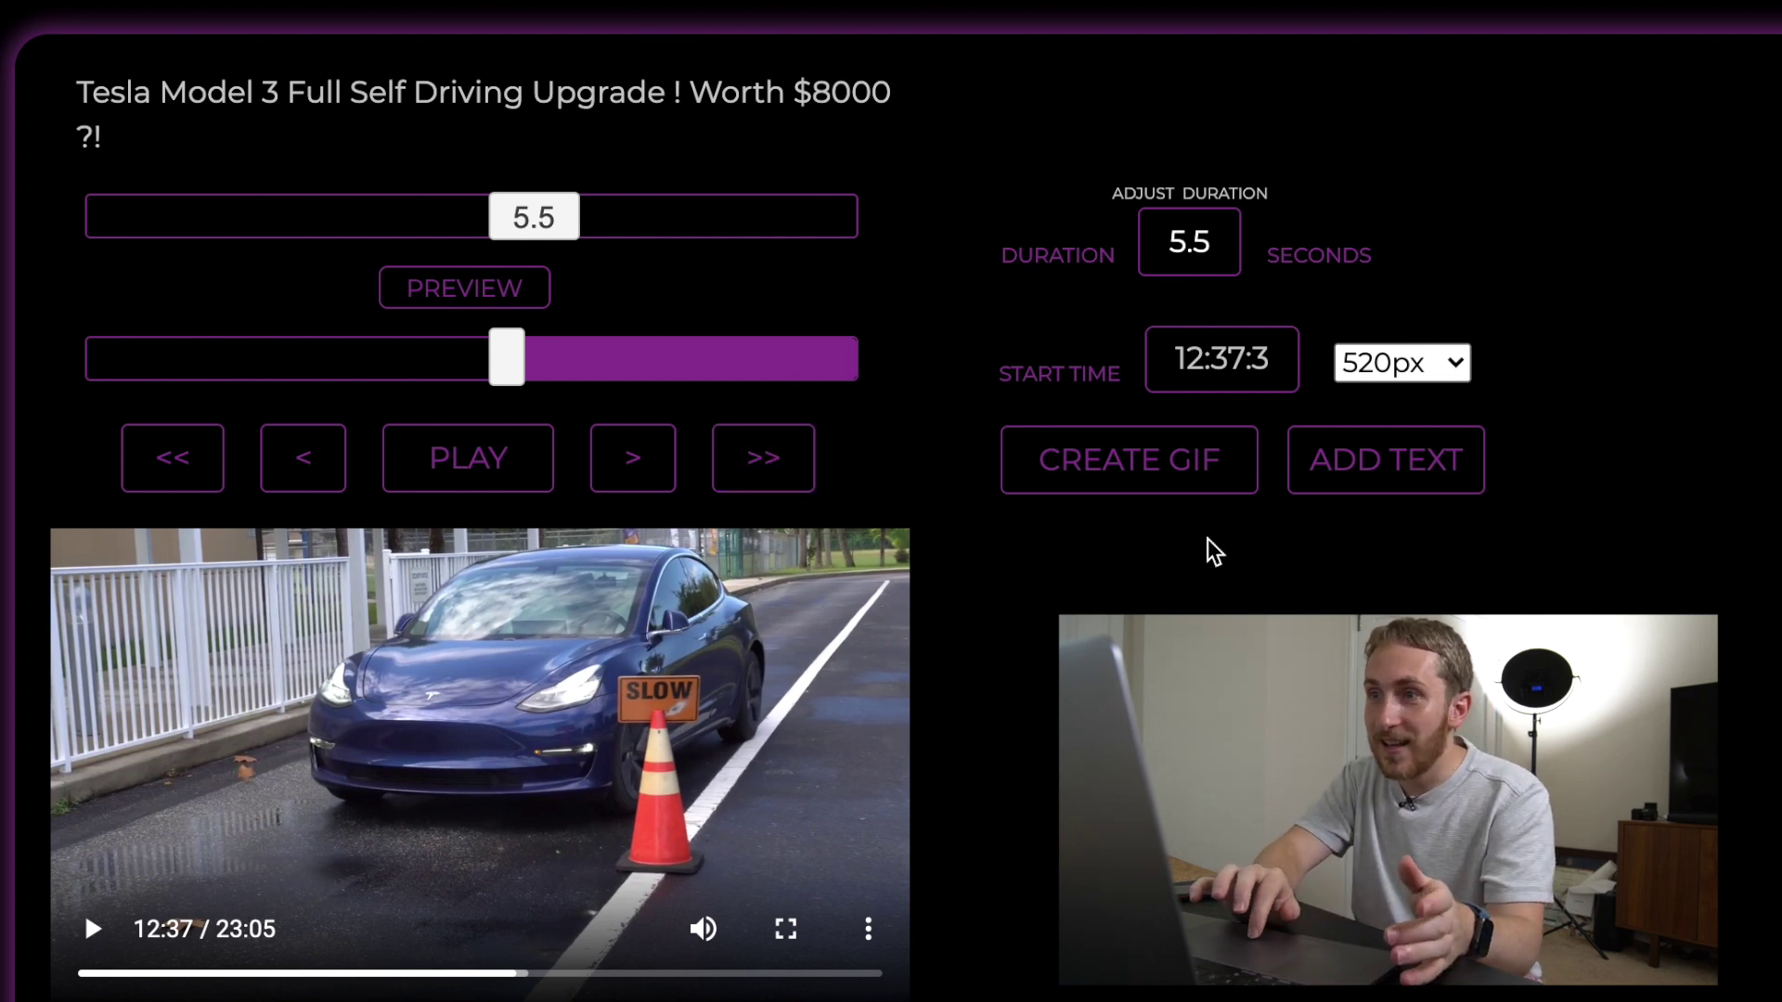
{"action": "left_click", "coordinate": [1123, 482]}
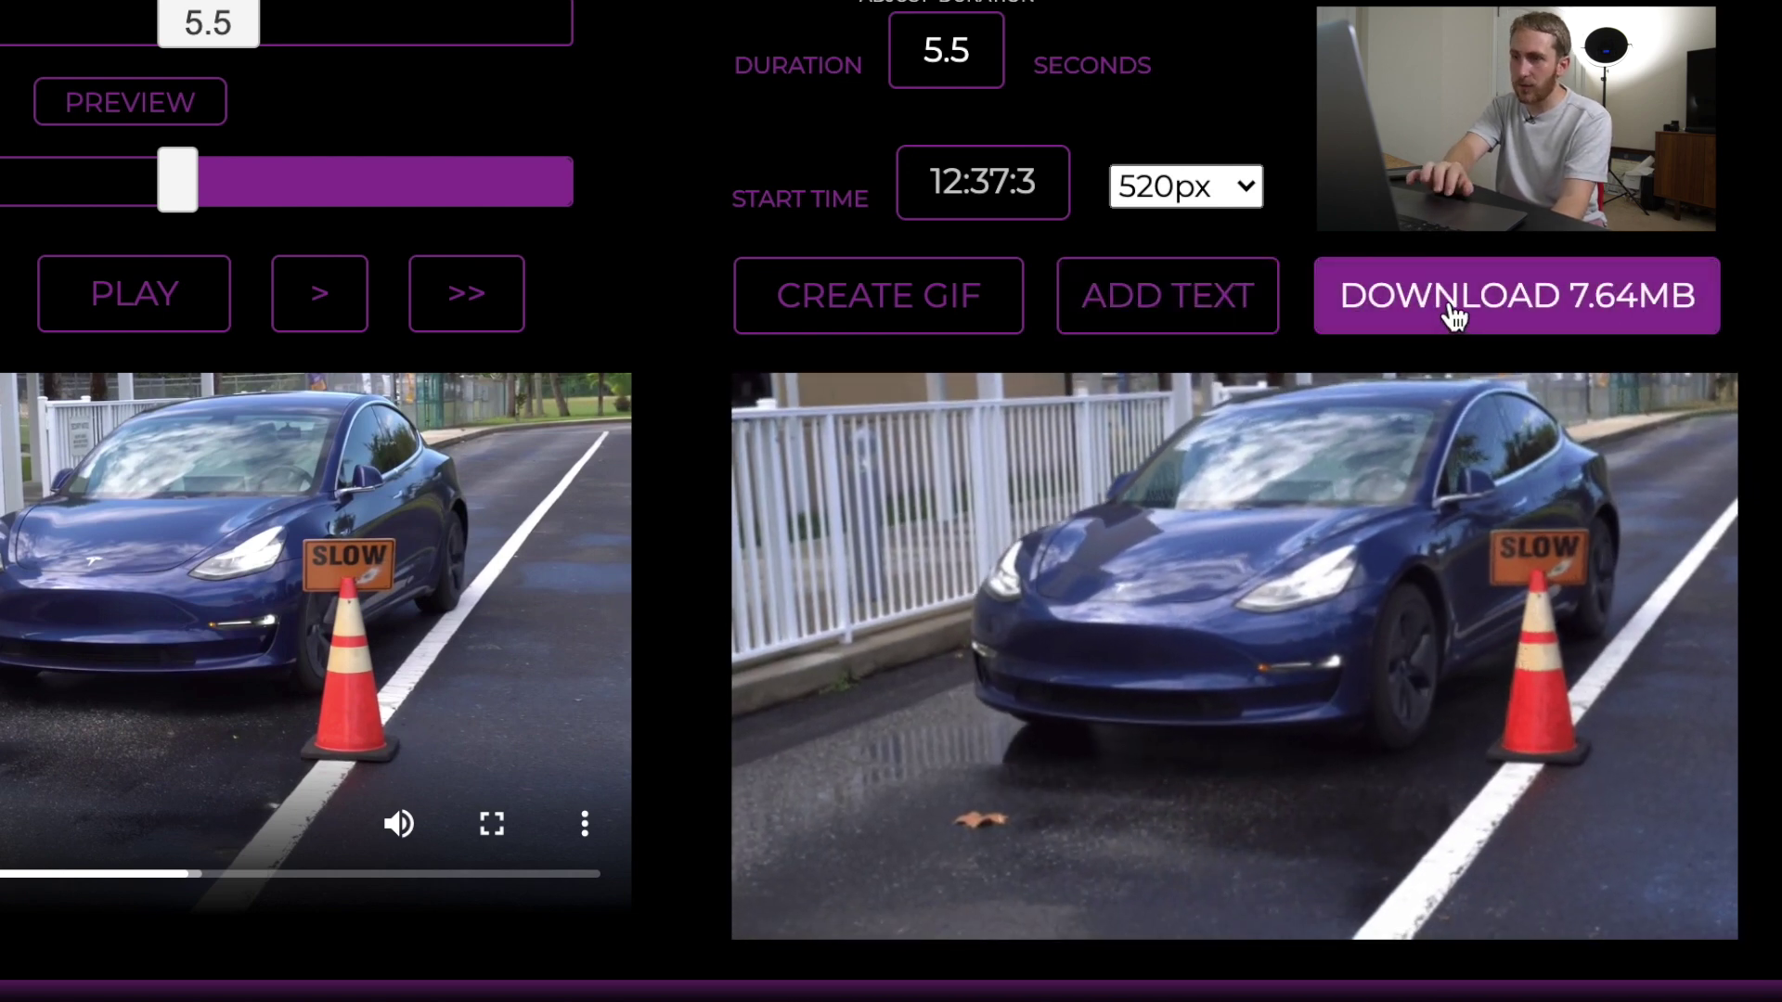
Download the finished 5.5-second GIF as a 7.64MB Tesla_Model_3 .gif file
{"action": "right_click", "coordinate": [1453, 299]}
{"action": "key", "text": "Escape"}
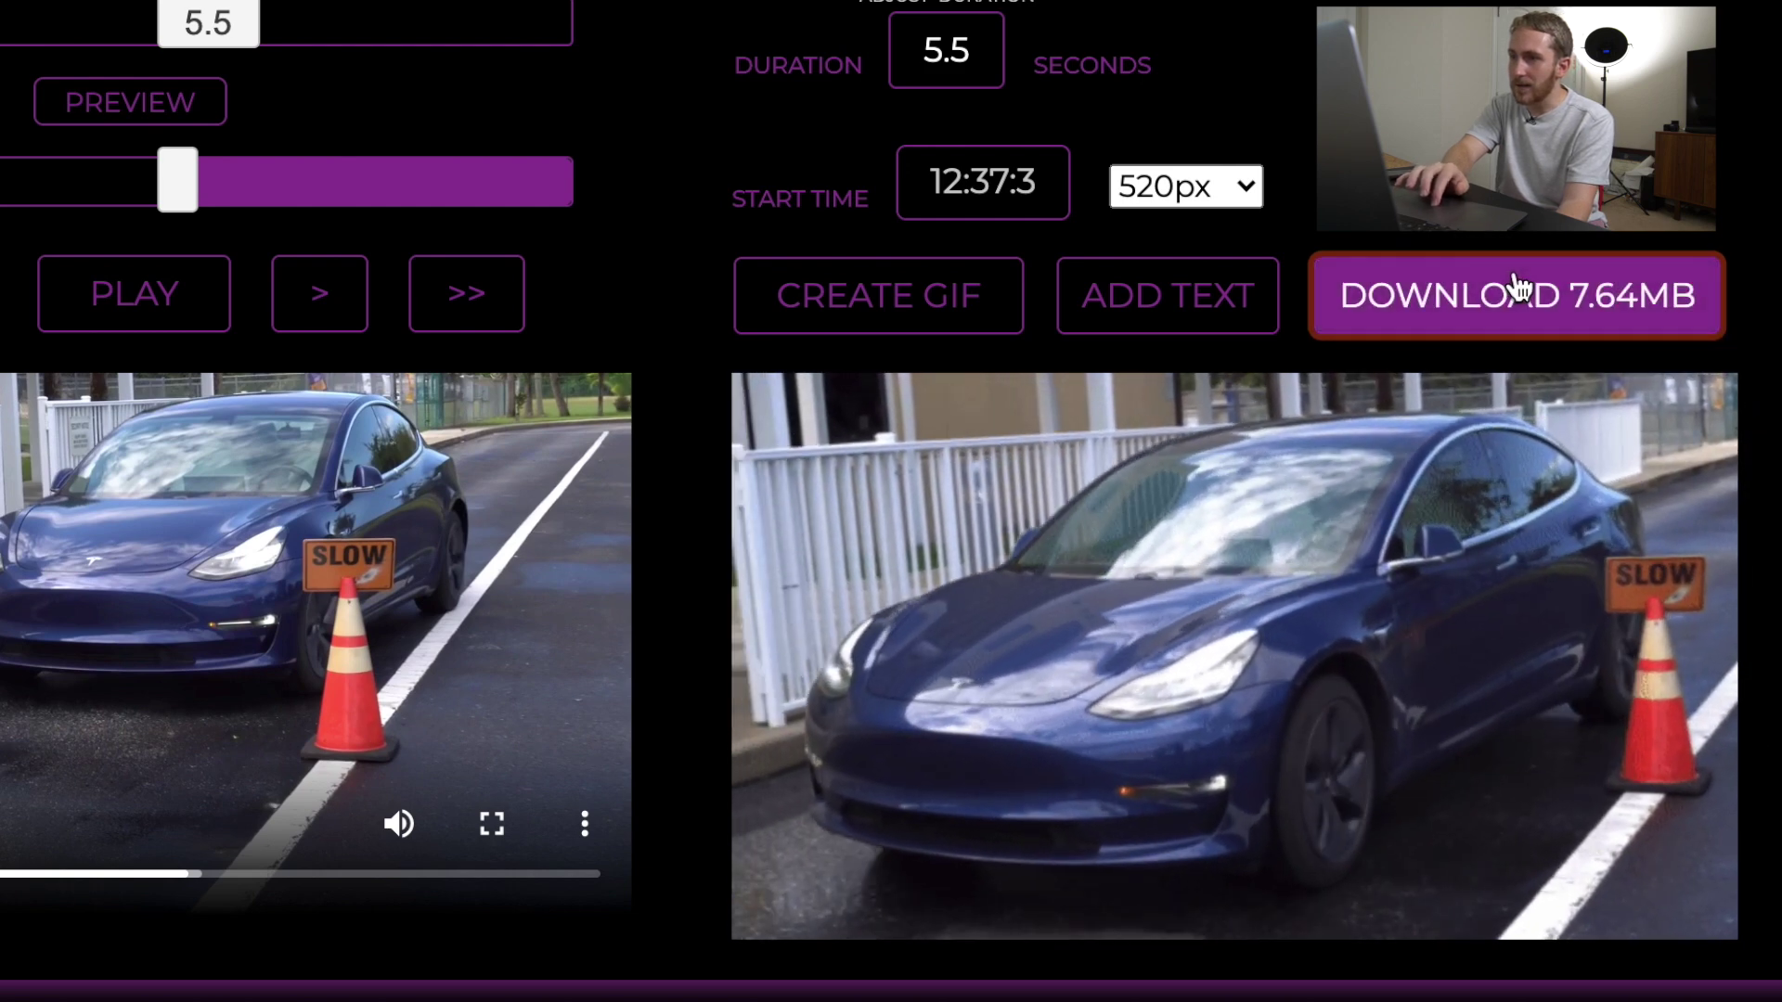
{"action": "left_click", "coordinate": [1515, 284]}
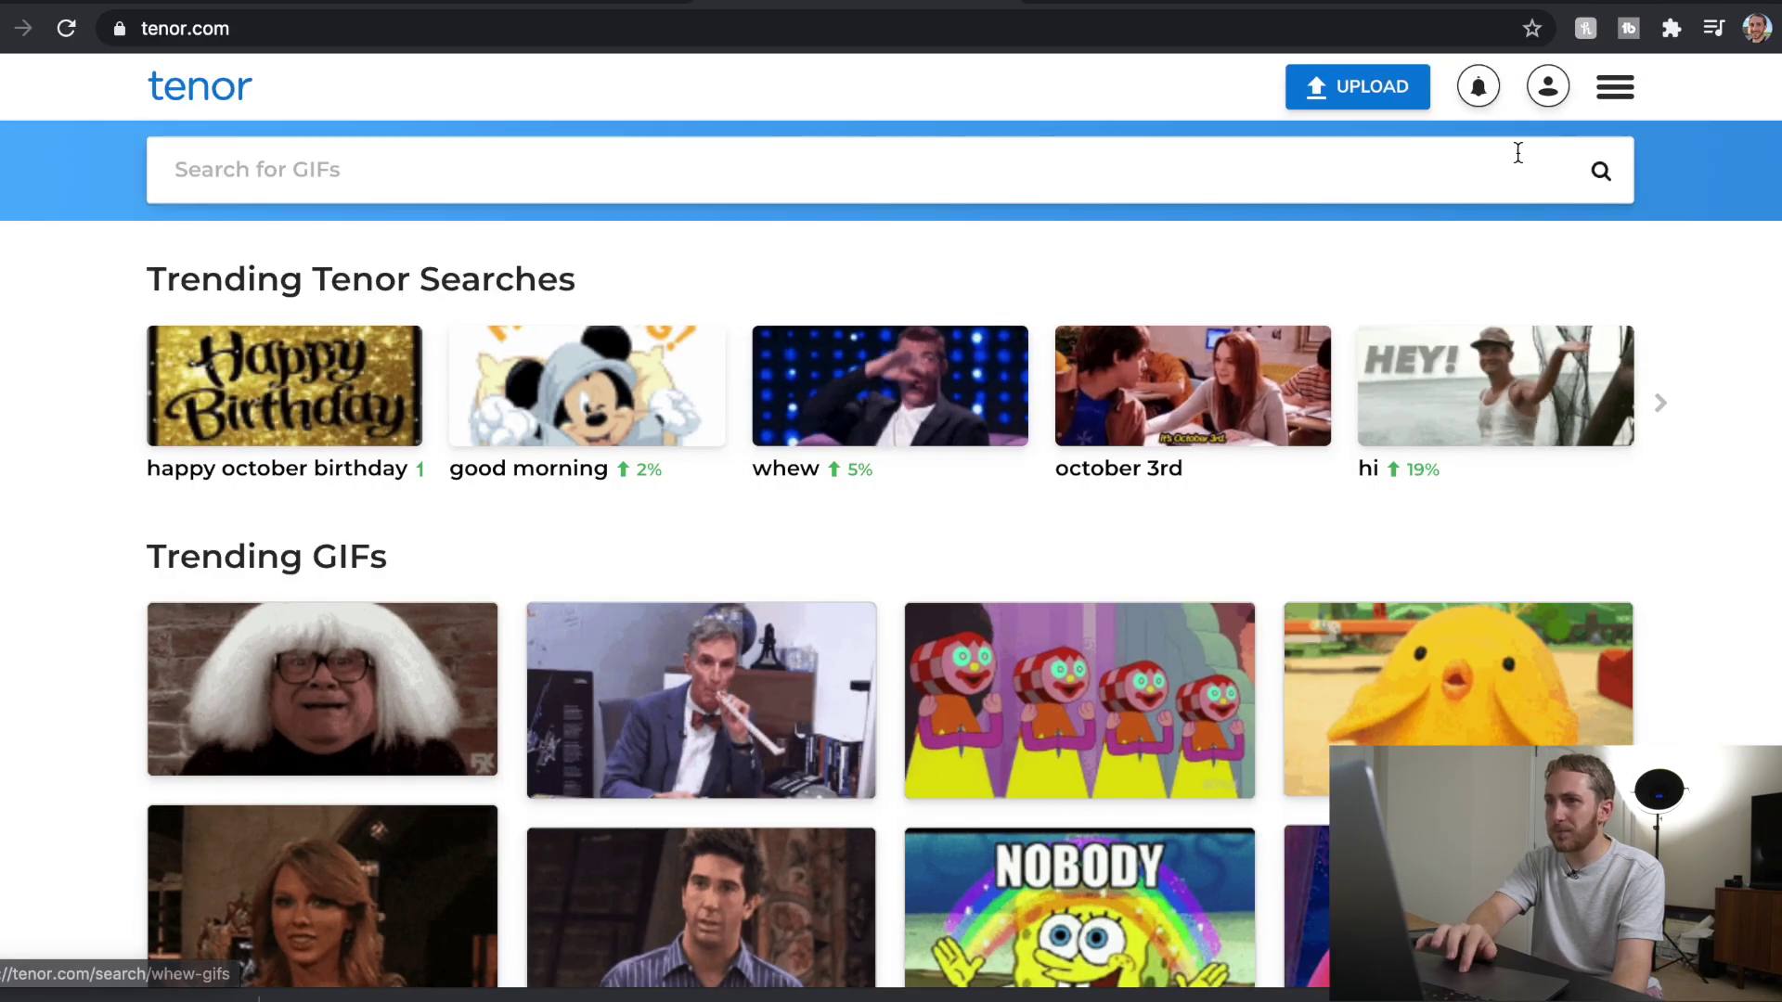
Open the Watermelon Exploding Watermelon GIF from your own Tenor profile page
{"action": "left_click", "coordinate": [1550, 96]}
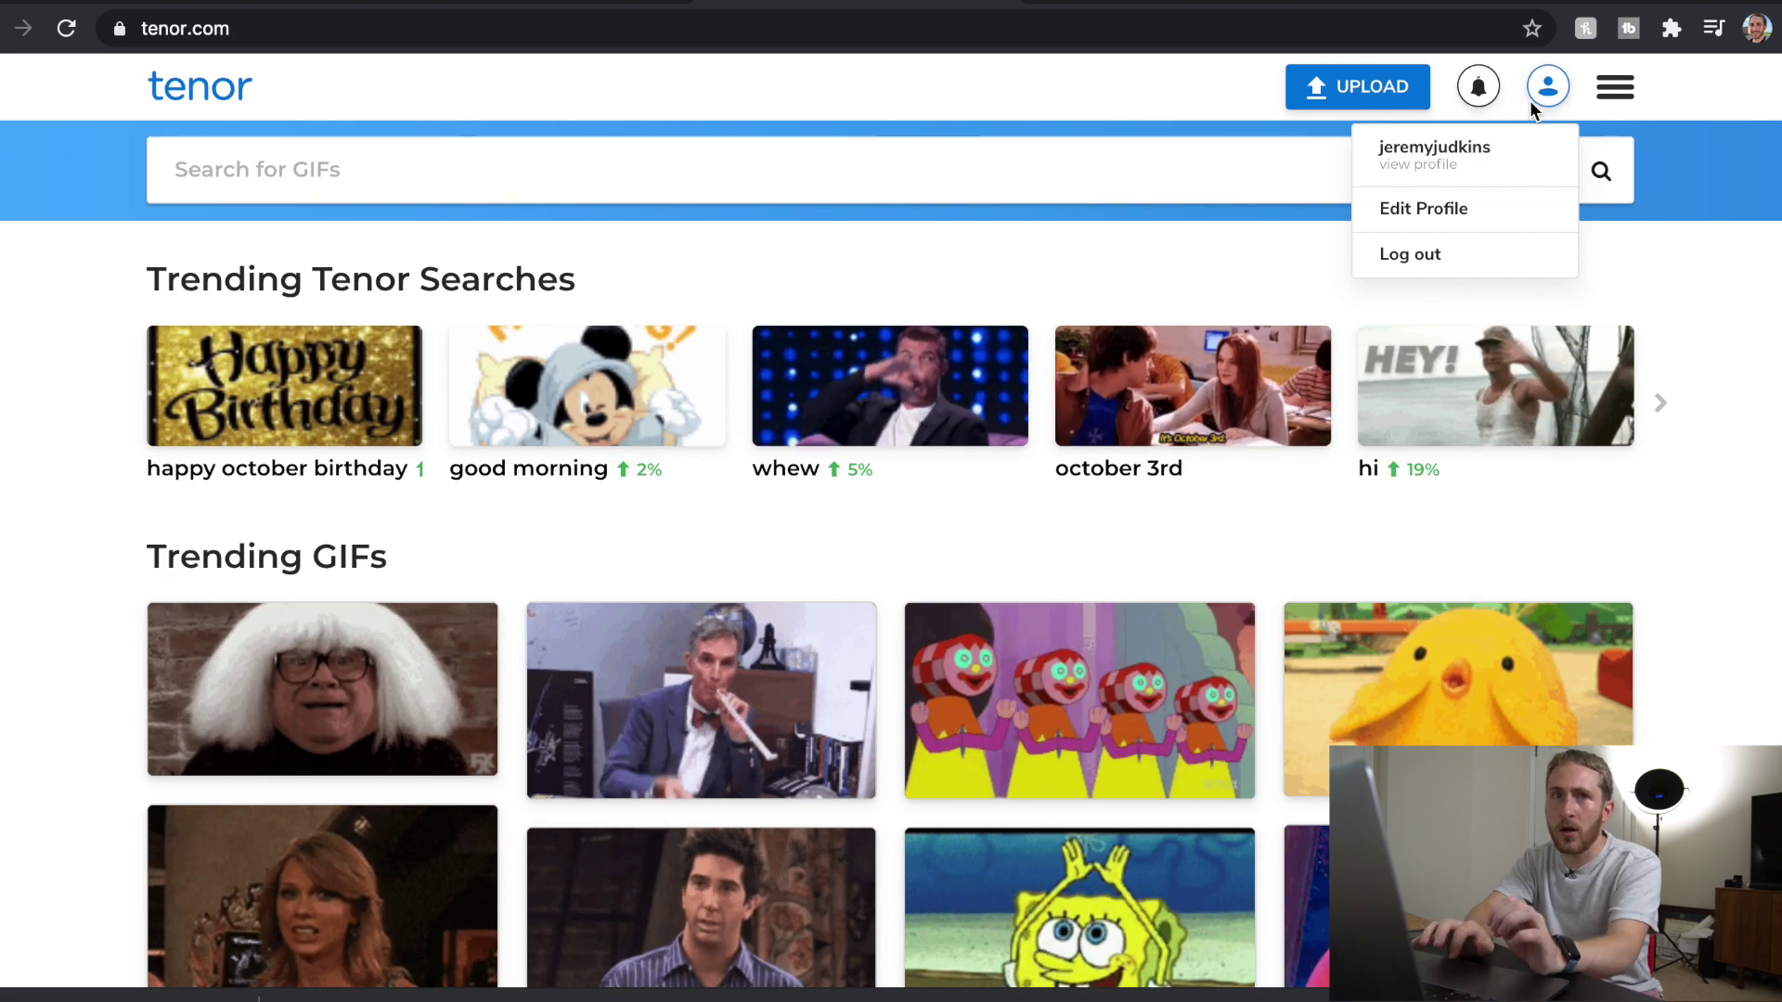
{"action": "left_click", "coordinate": [536, 191]}
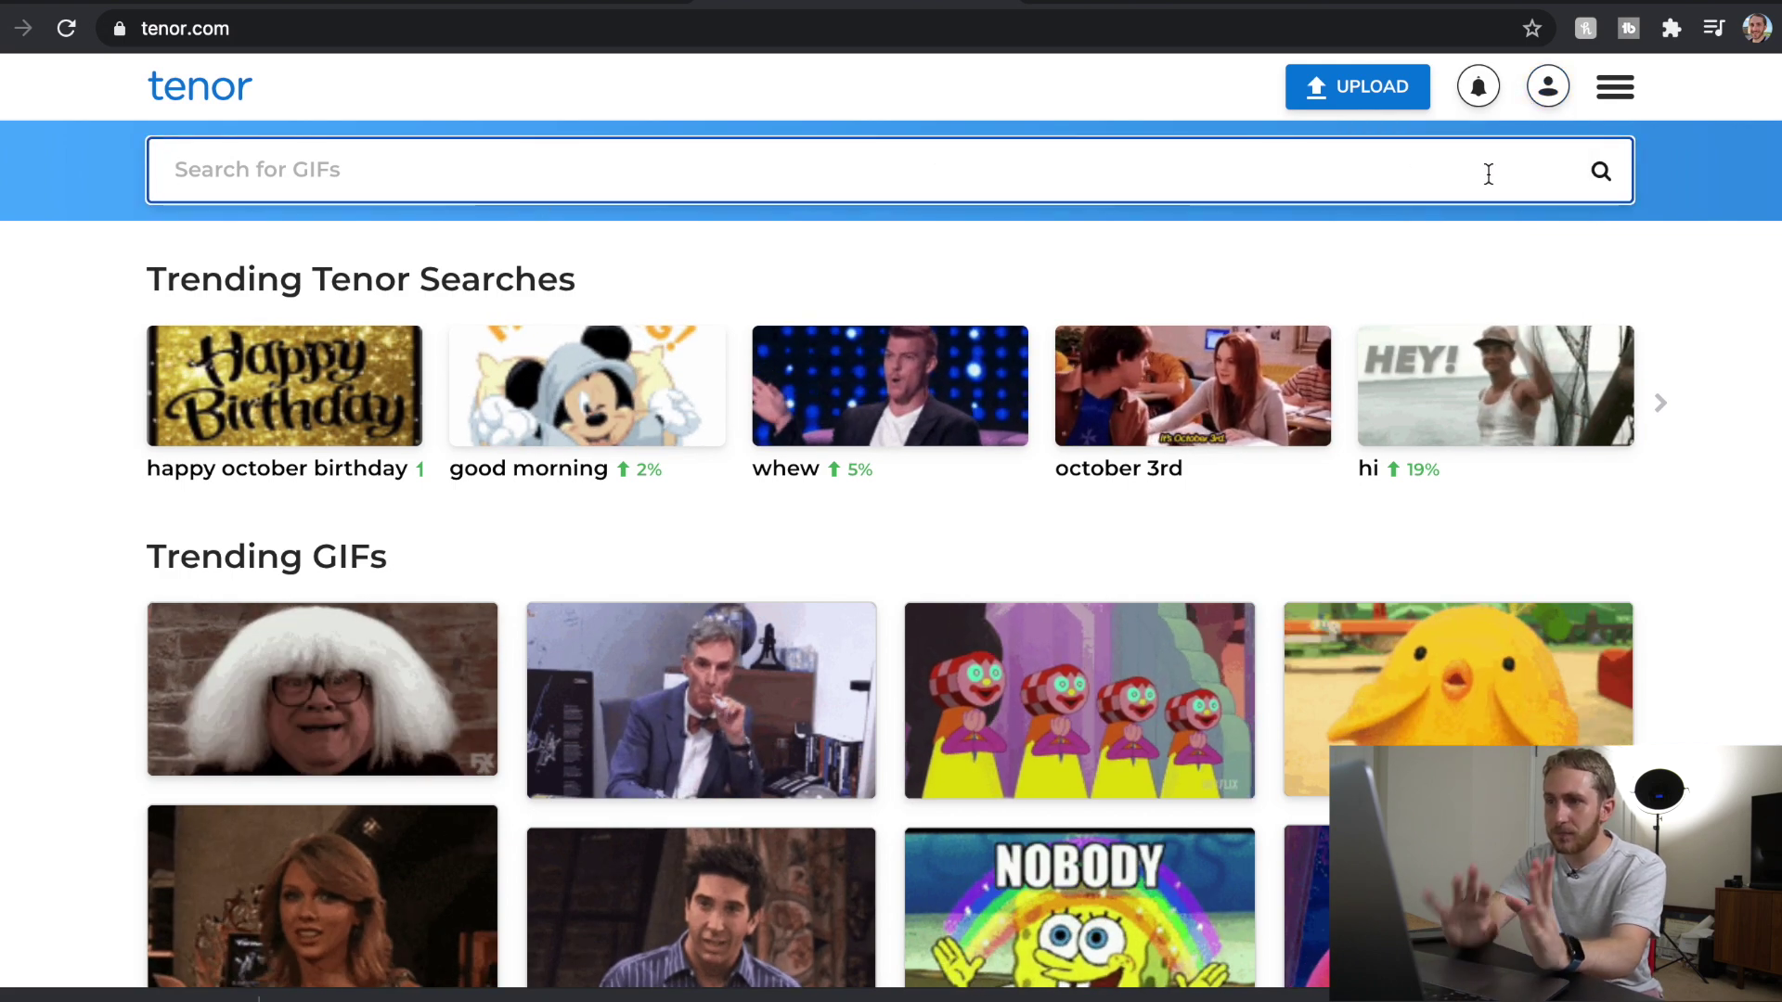
{"action": "left_click", "coordinate": [1557, 93]}
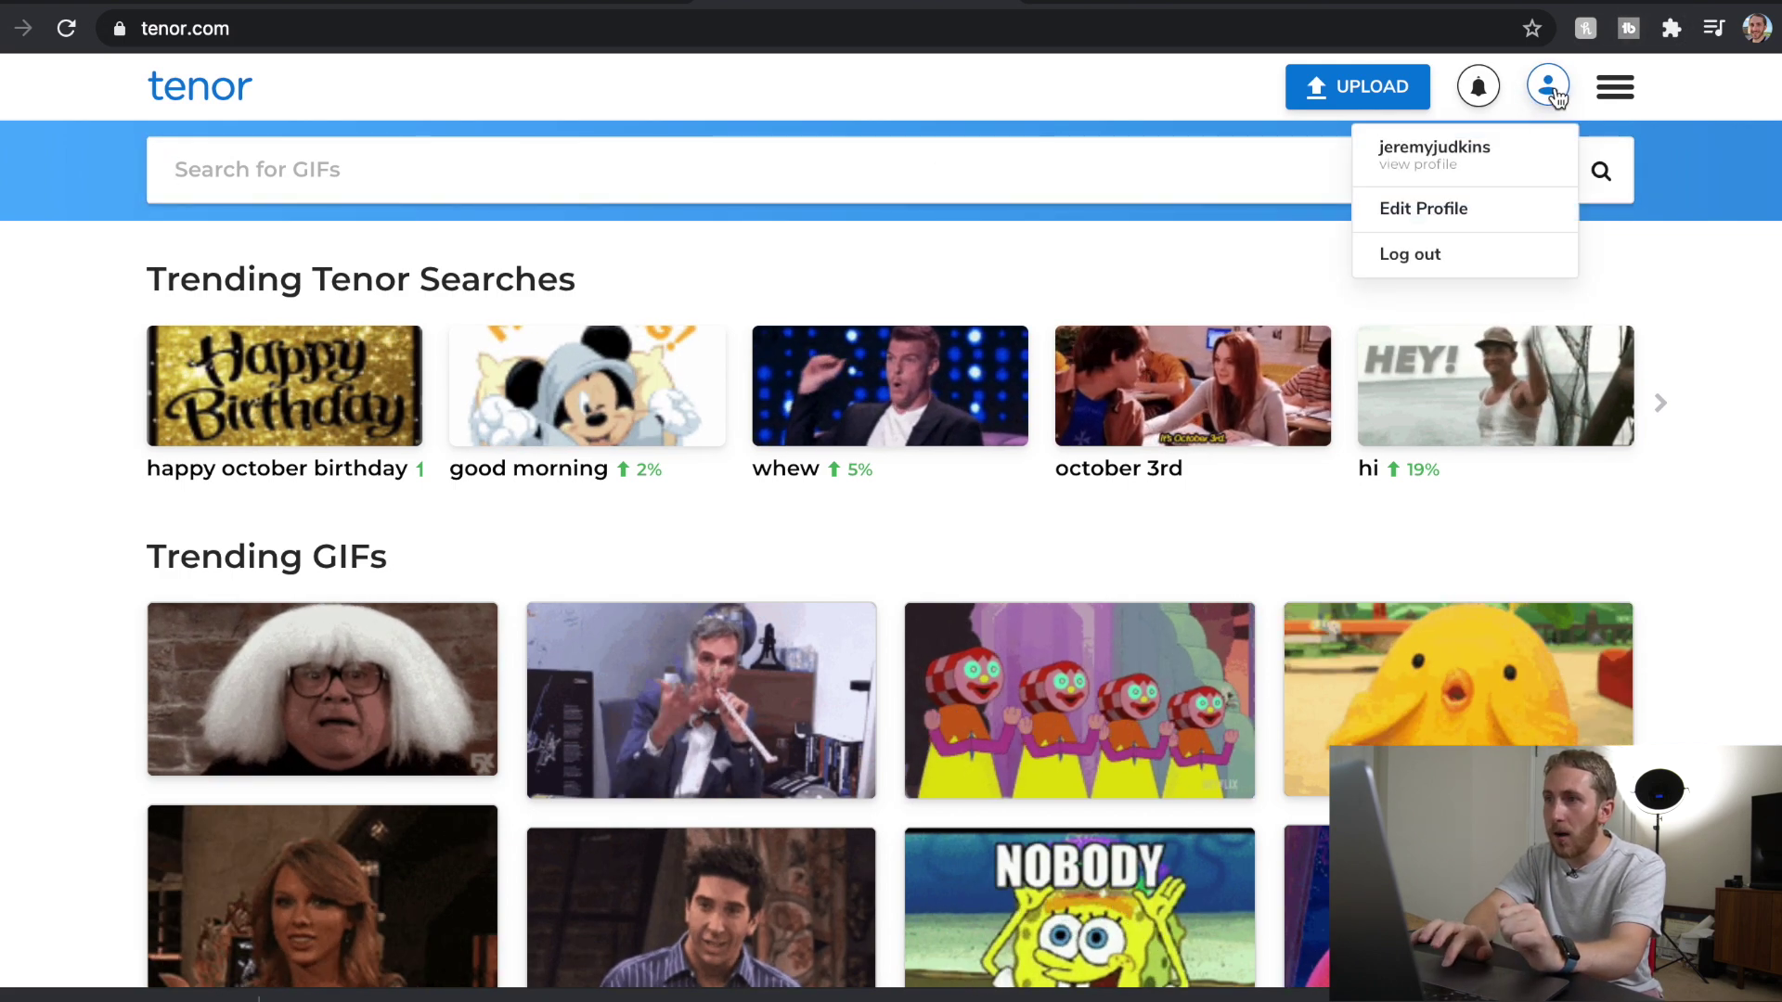
{"action": "left_click", "coordinate": [1480, 145]}
{"action": "scroll", "coordinate": [420, 824], "scroll_direction": "down", "scroll_amount": 2}
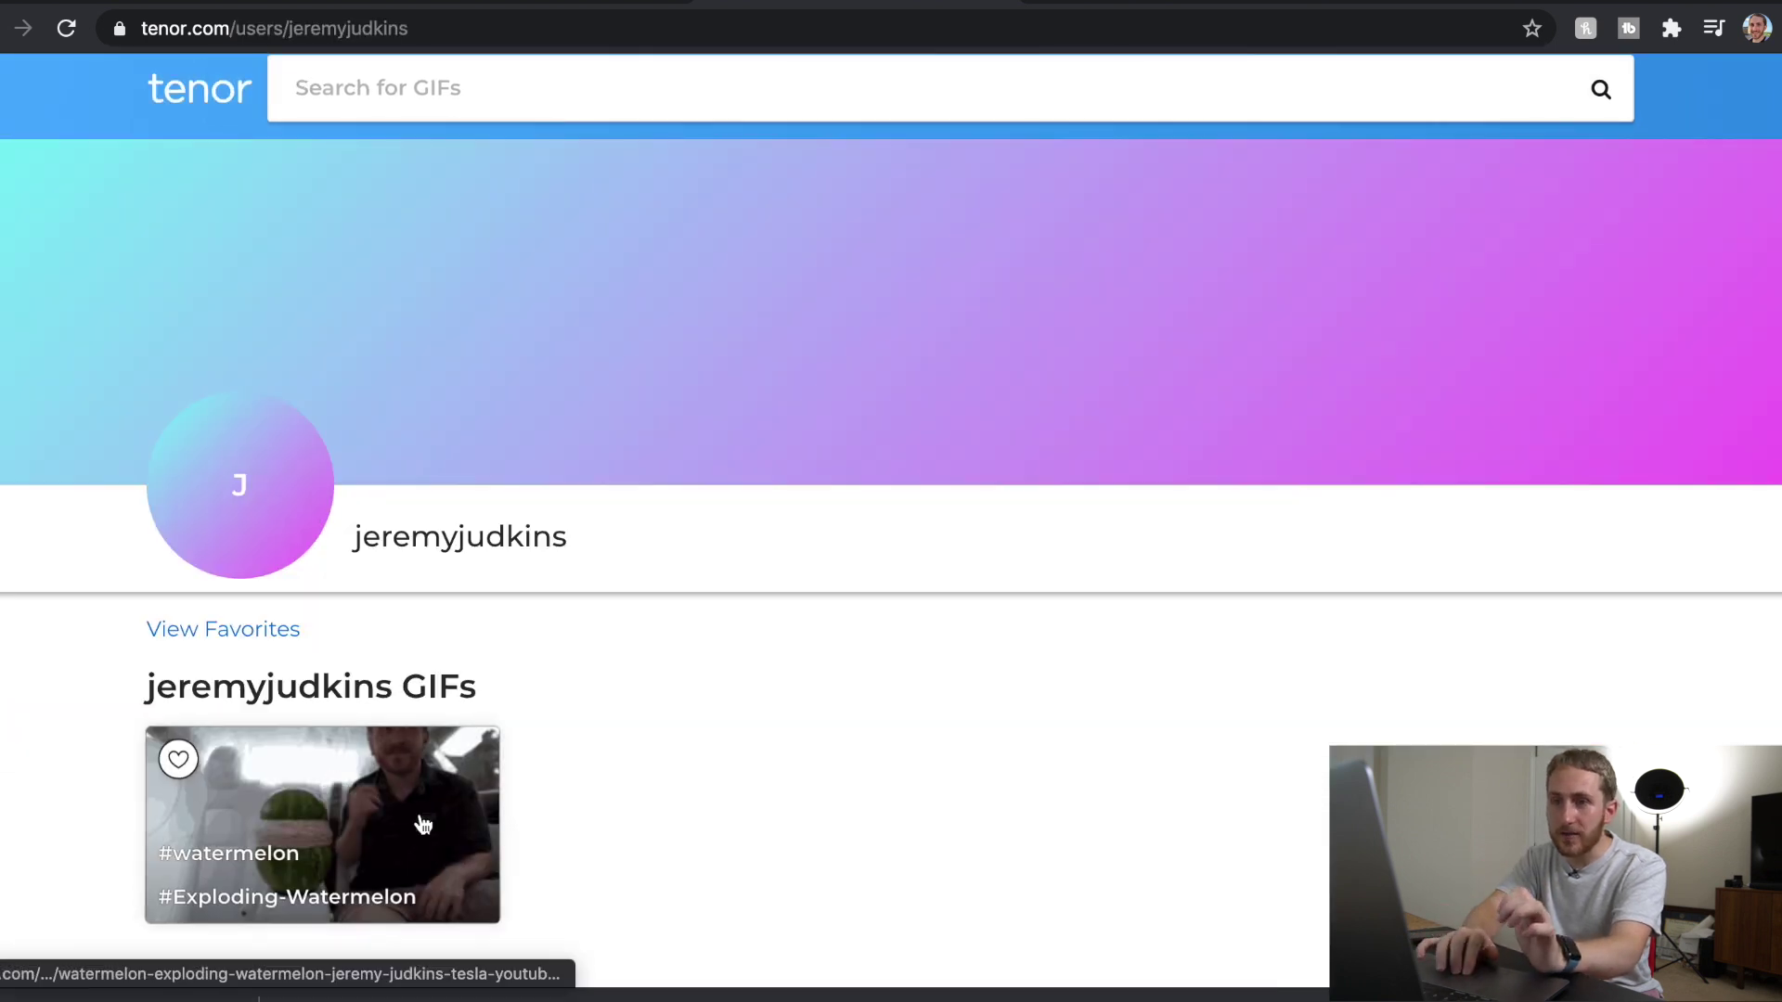
{"action": "left_click", "coordinate": [334, 803]}
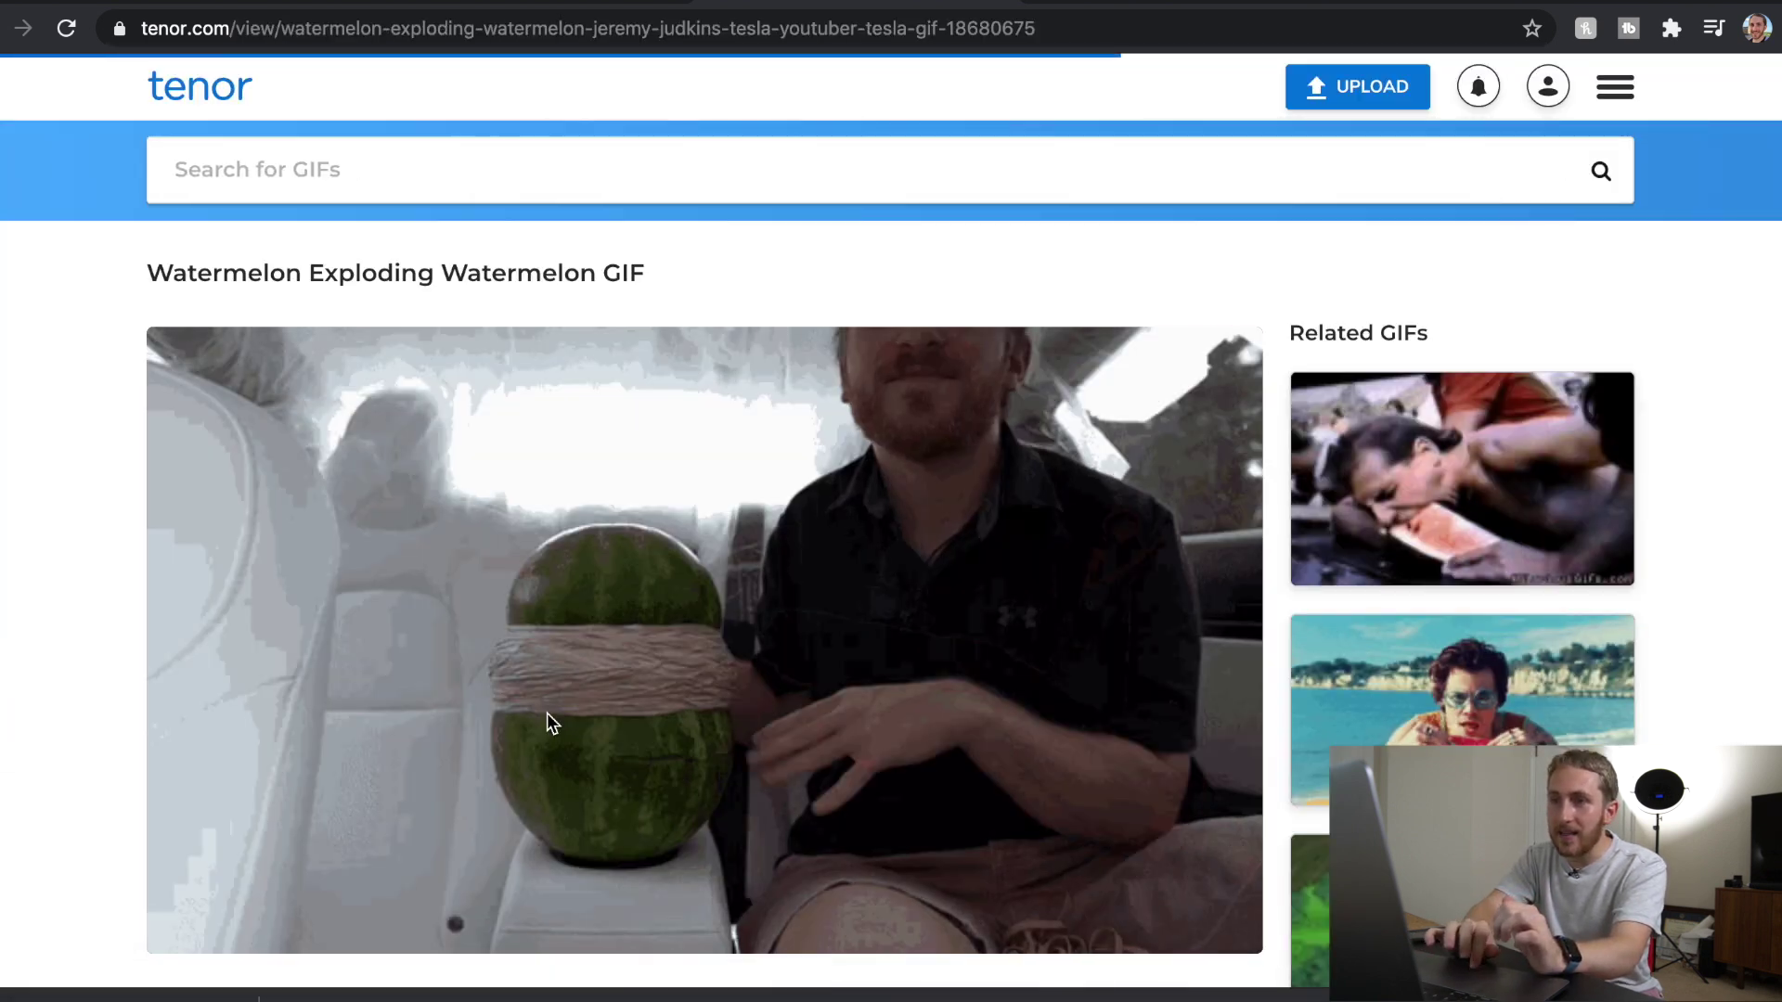
{"action": "scroll", "coordinate": [547, 722], "scroll_direction": "down", "scroll_amount": 3}
{"action": "scroll", "coordinate": [548, 722], "scroll_direction": "up", "scroll_amount": 1}
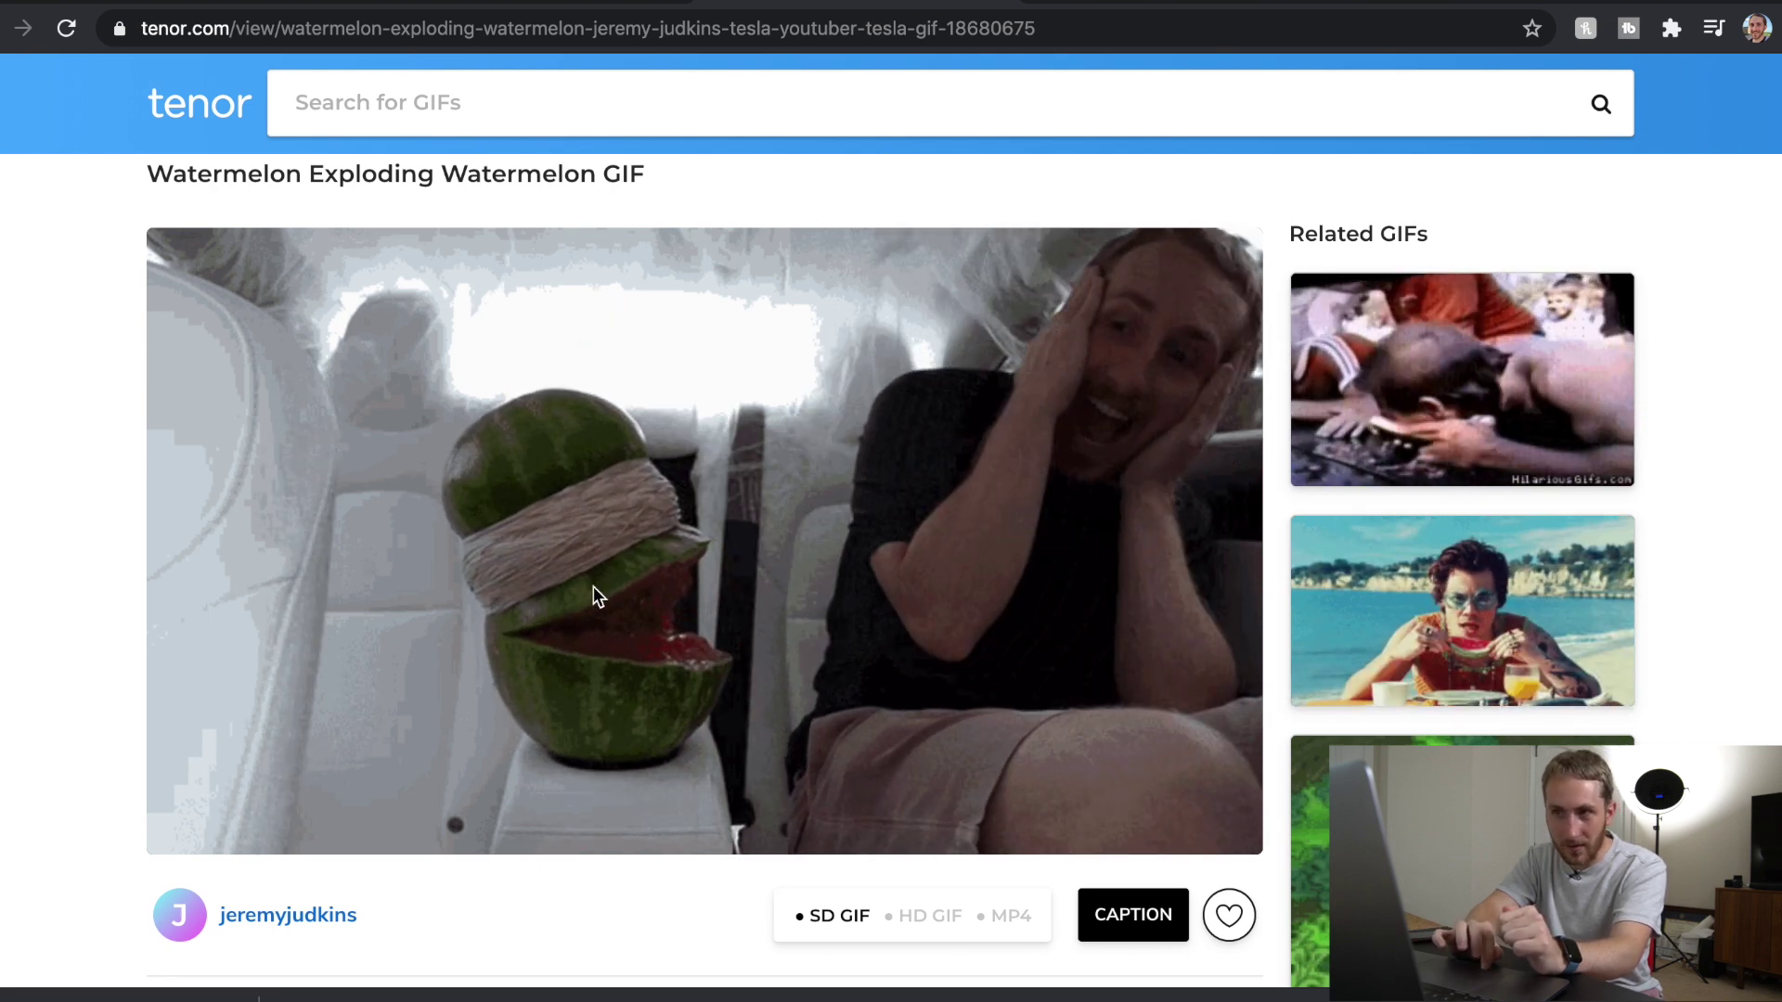
{"action": "key", "text": "super+t"}
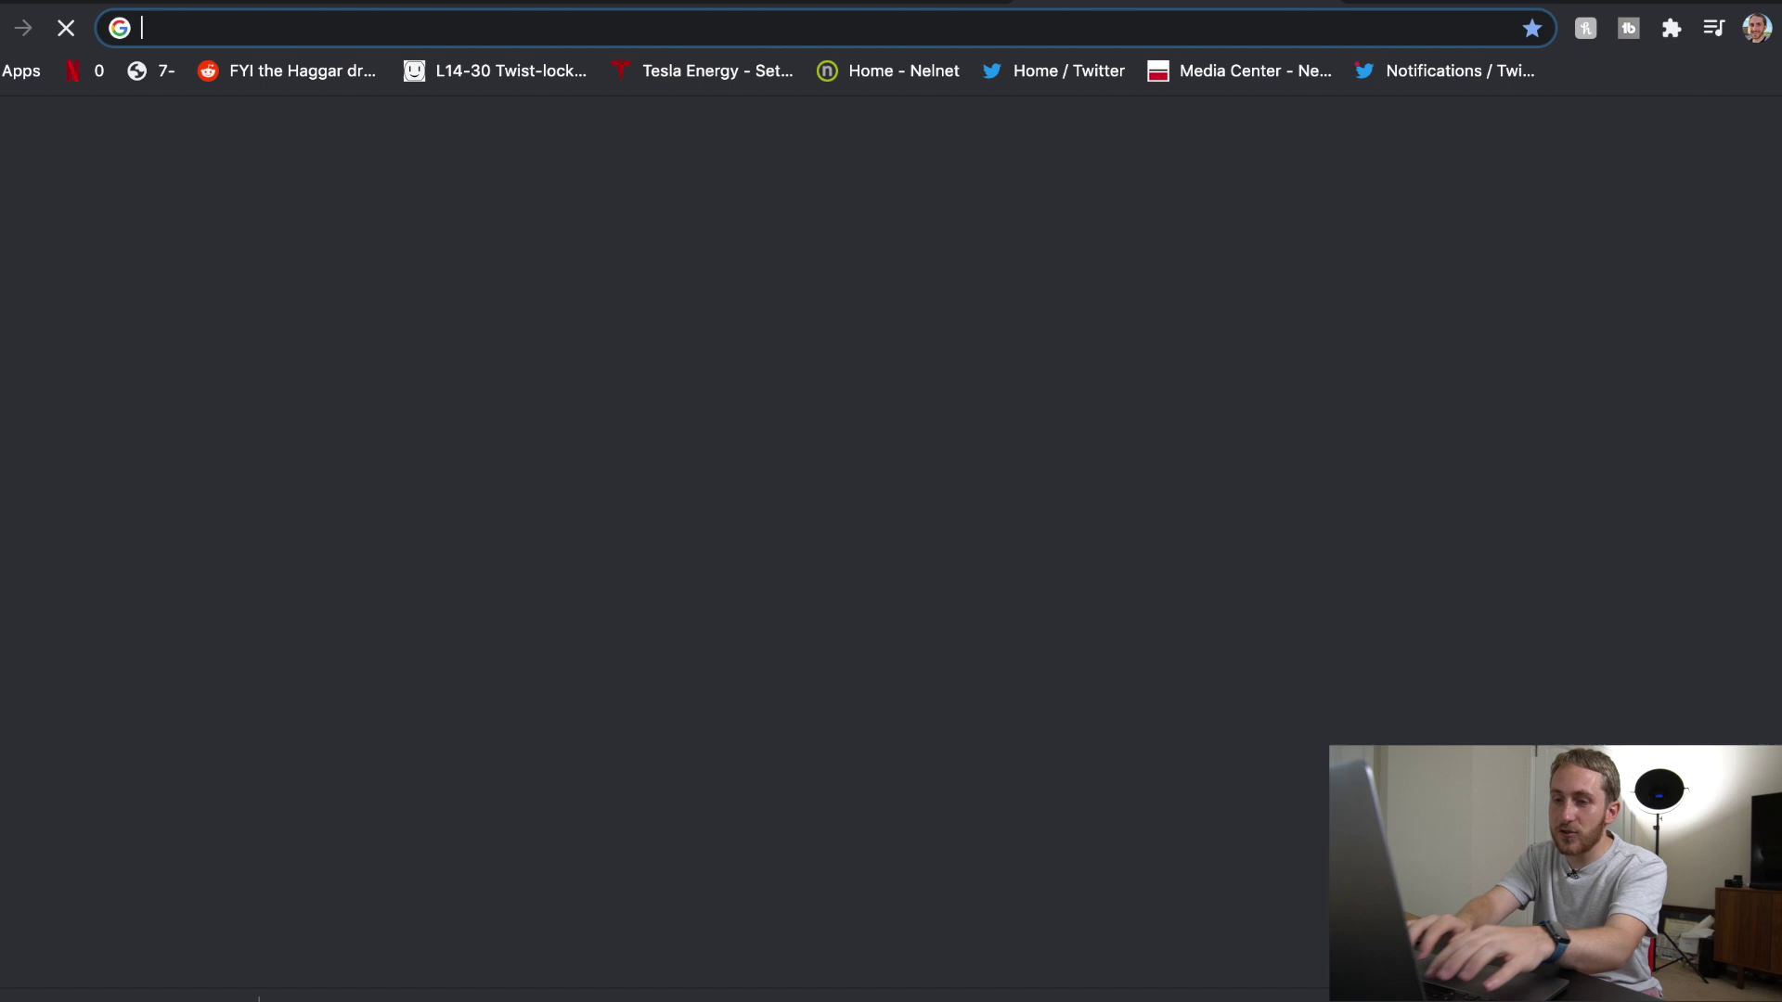
{"action": "type", "text": "tw"}
{"action": "key", "text": "Return"}
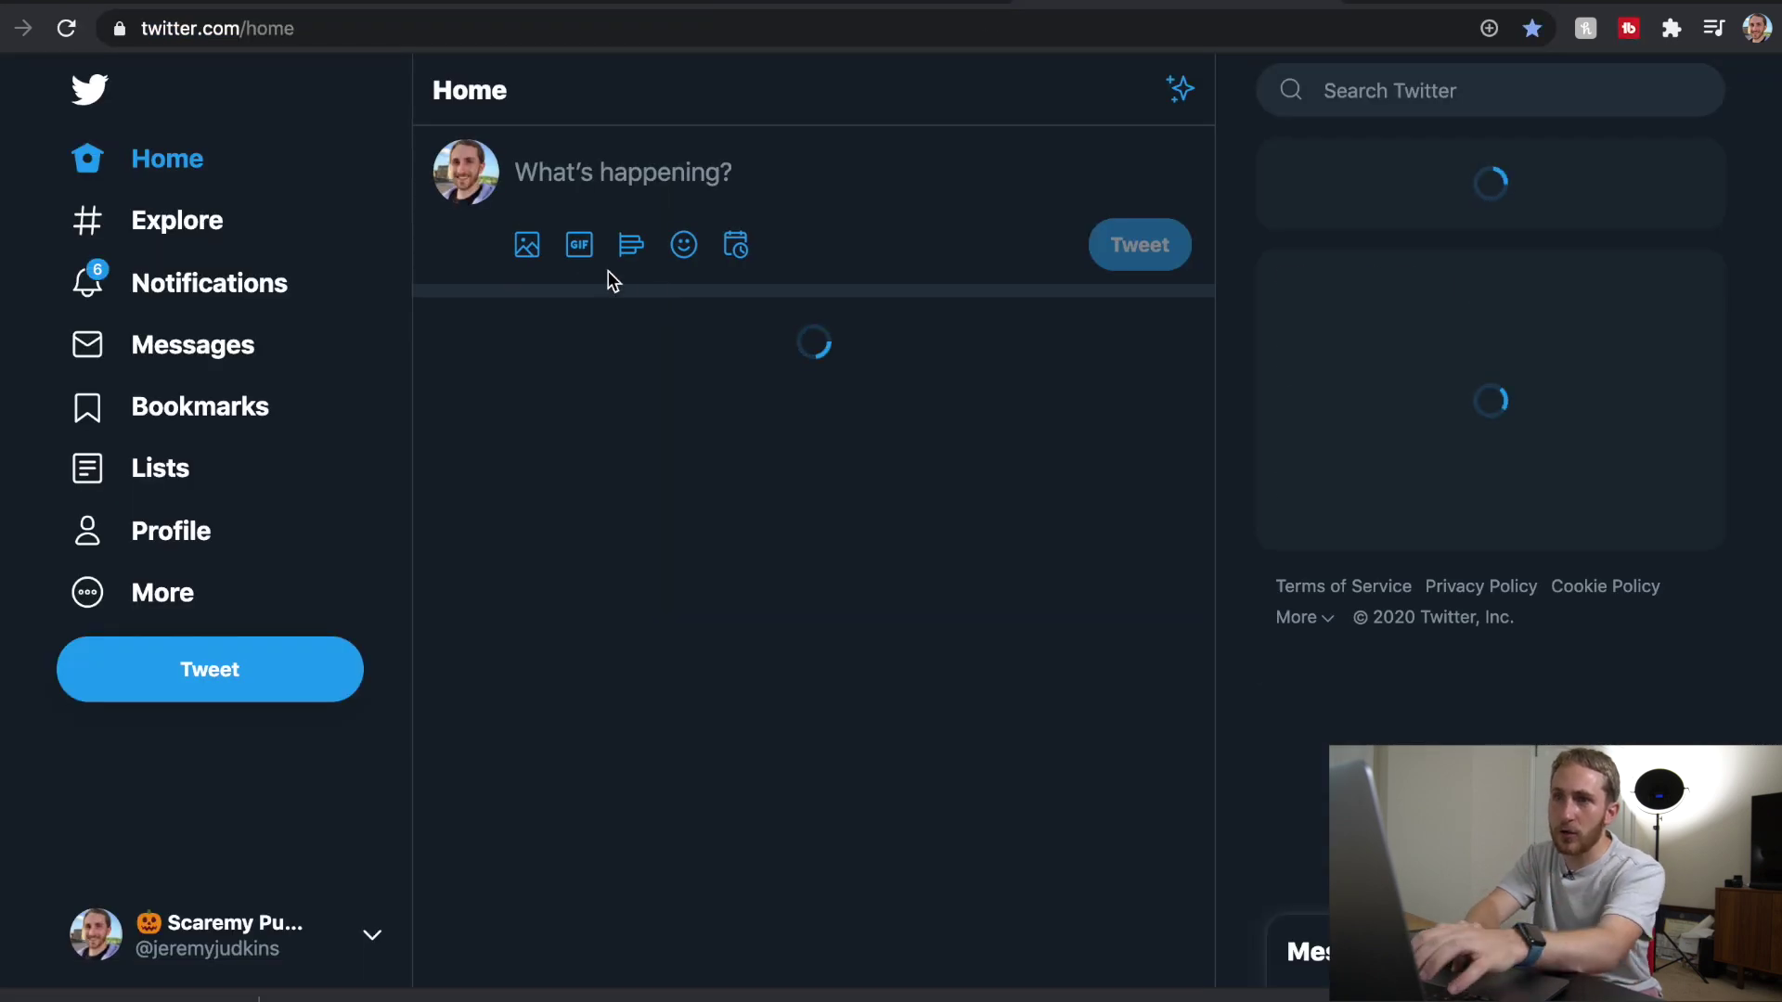
{"action": "left_click", "coordinate": [577, 241]}
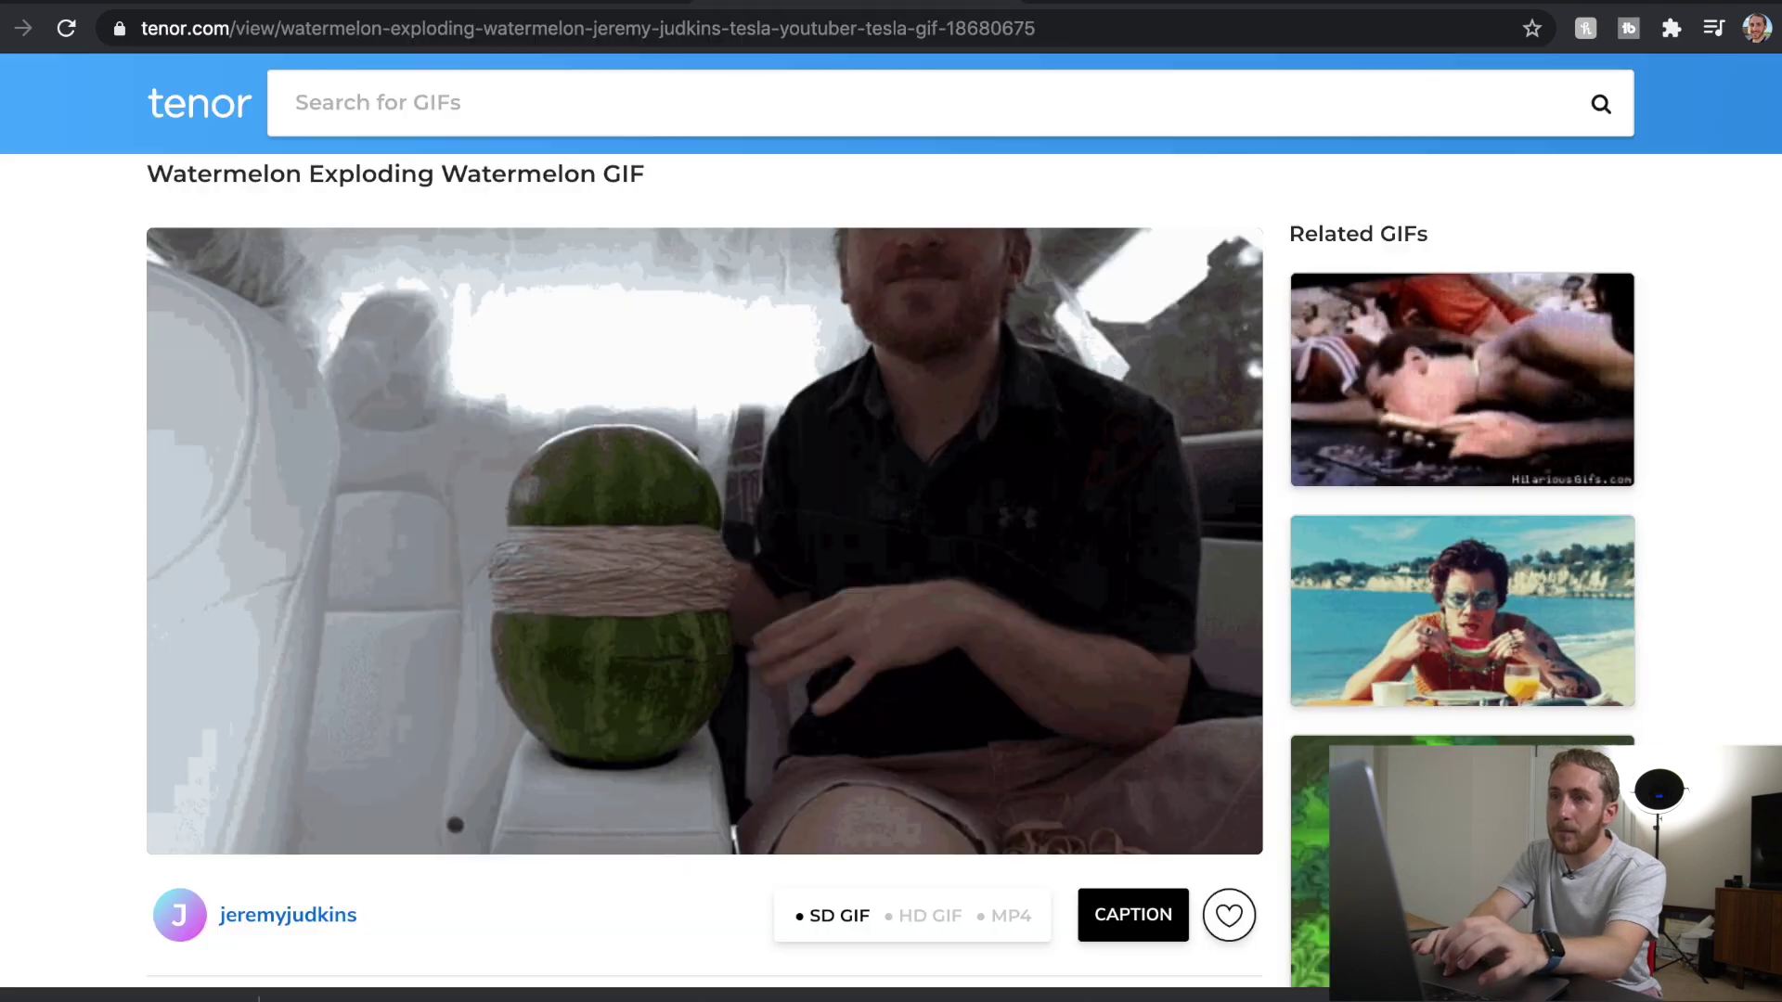
{"action": "scroll", "coordinate": [740, 677], "scroll_direction": "down", "scroll_amount": 5}
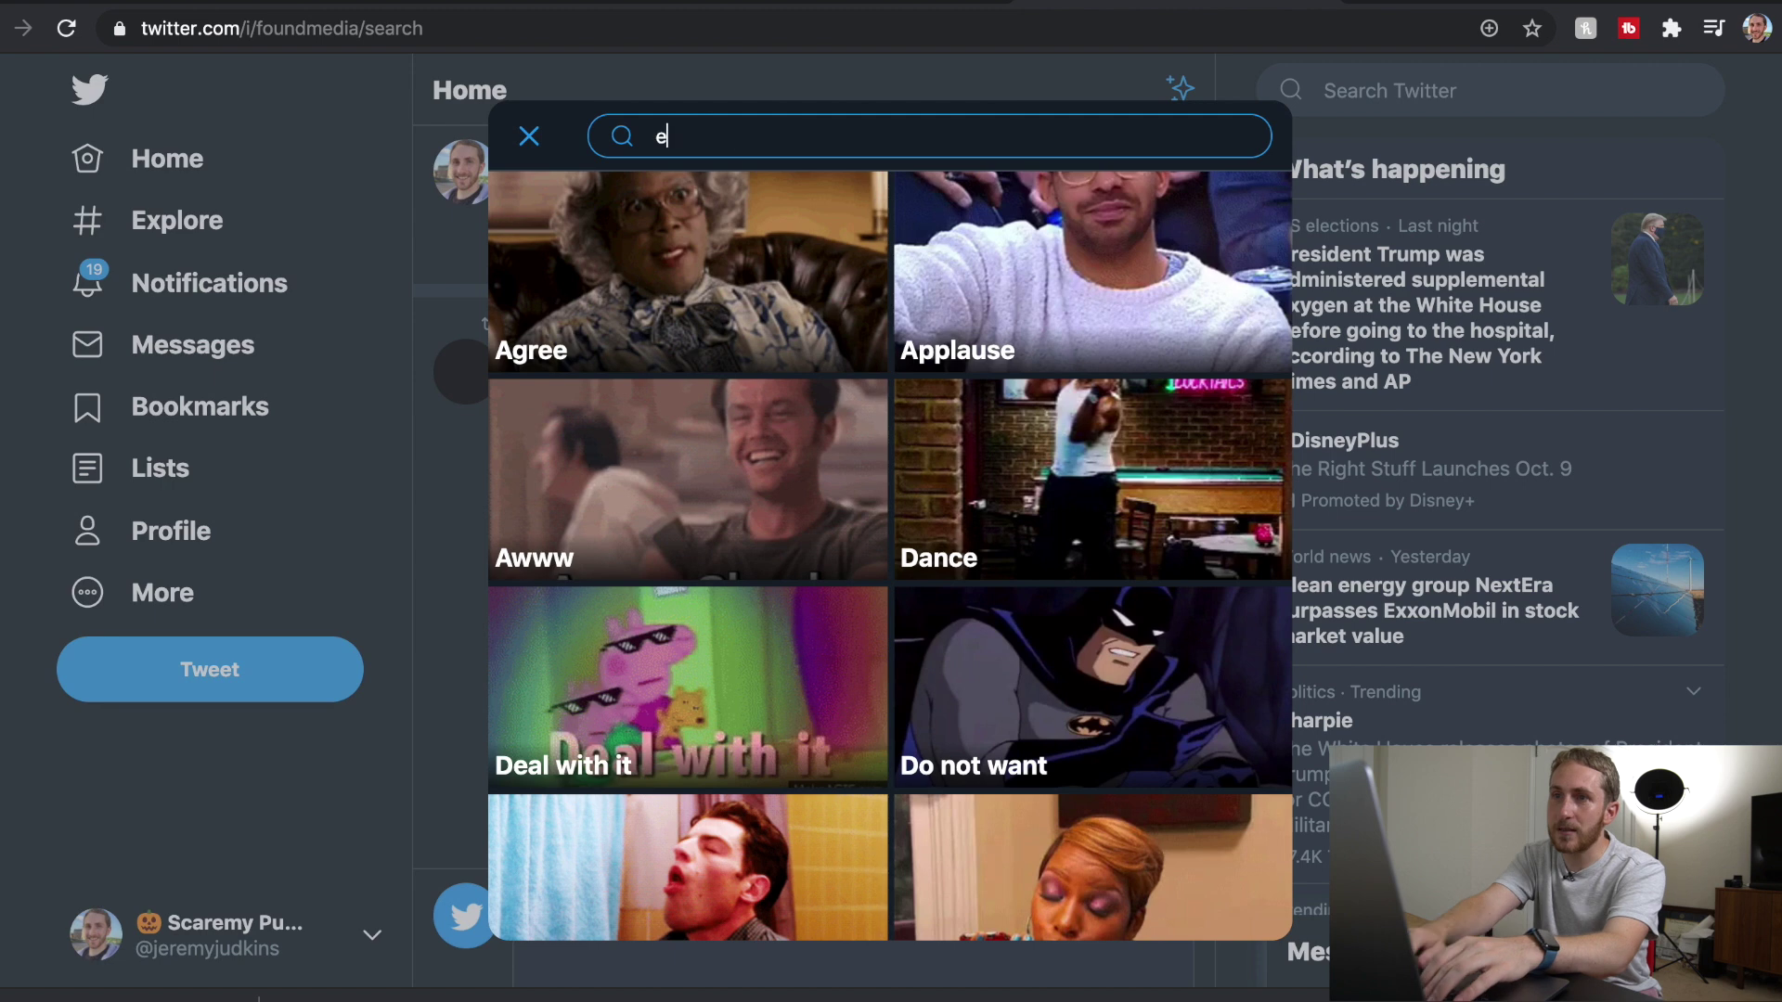
{"action": "type", "text": "xp"}
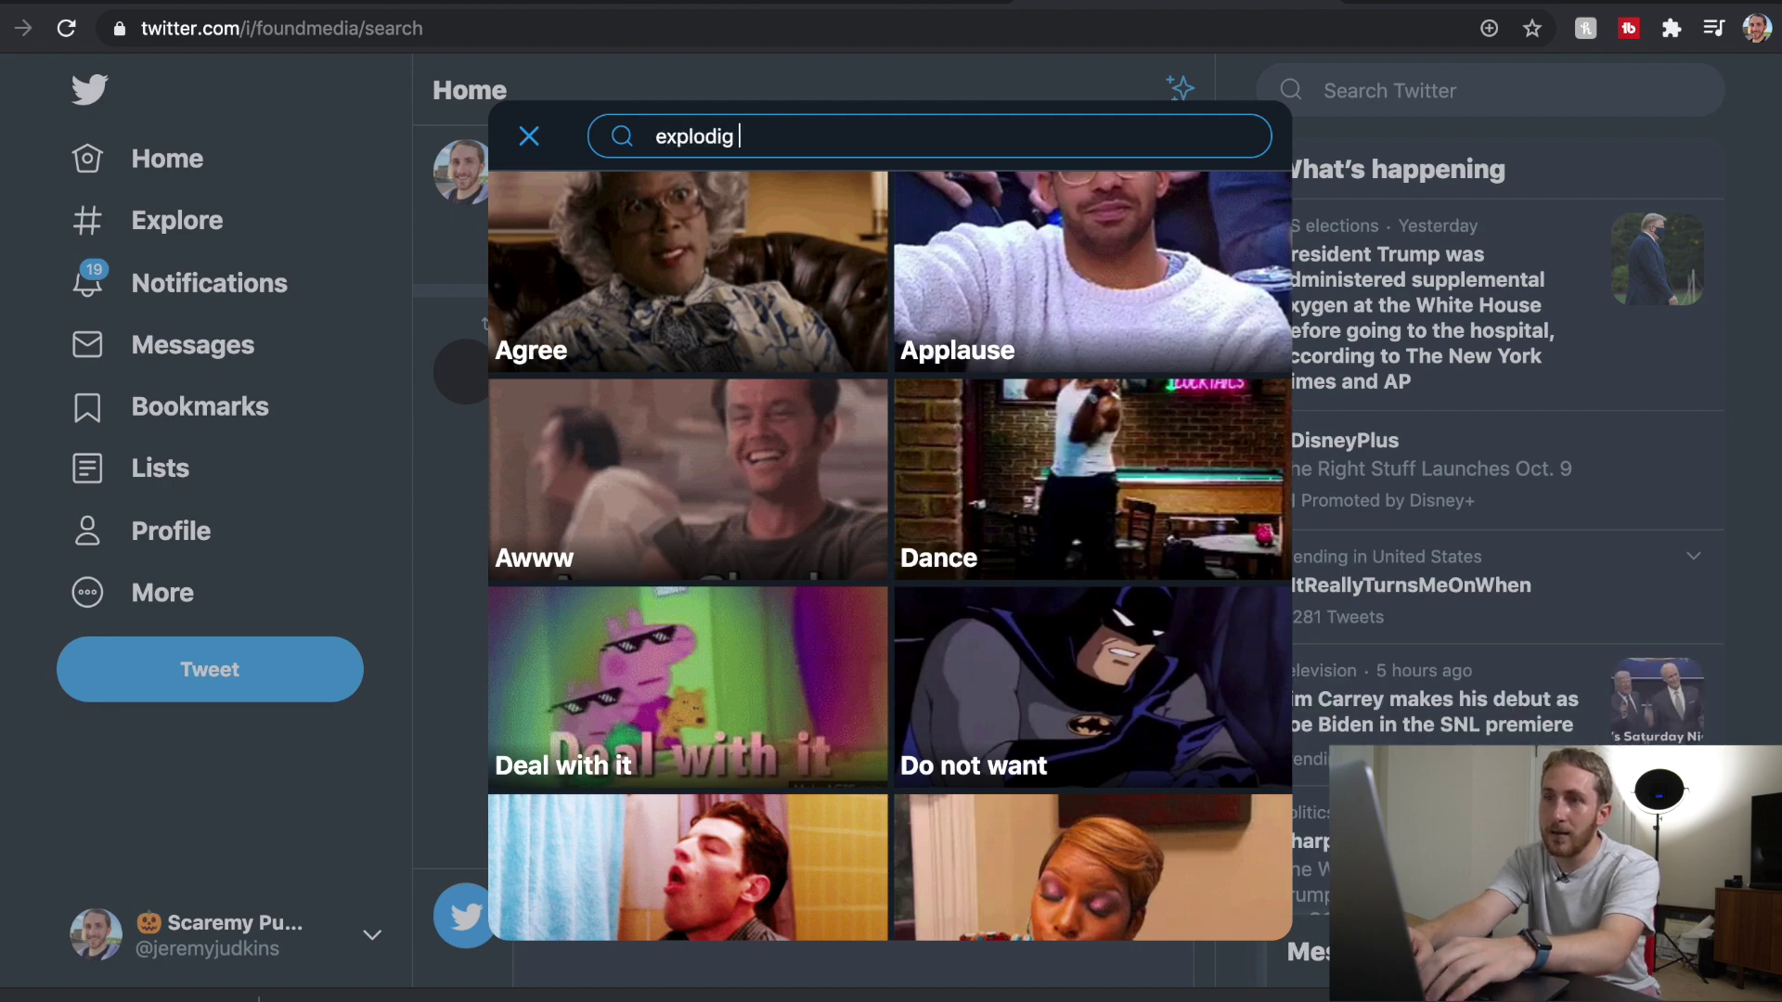
{"action": "type", "text": "loding watermel"}
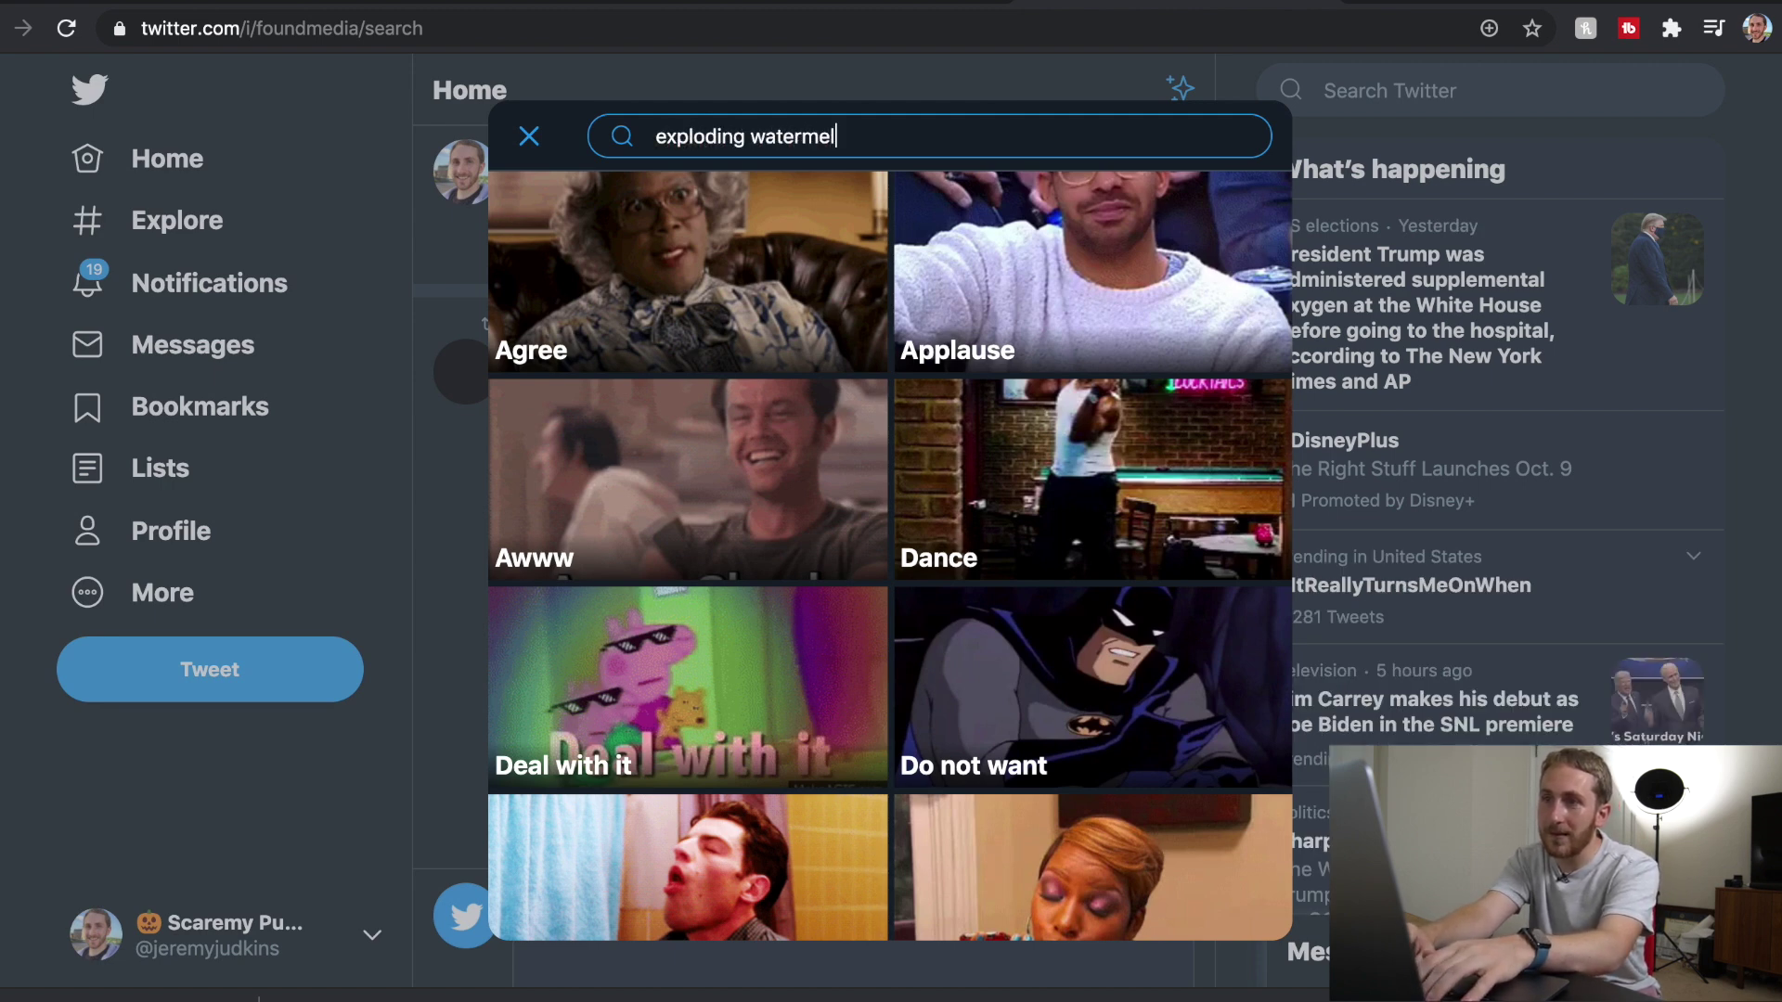
{"action": "type", "text": "on"}
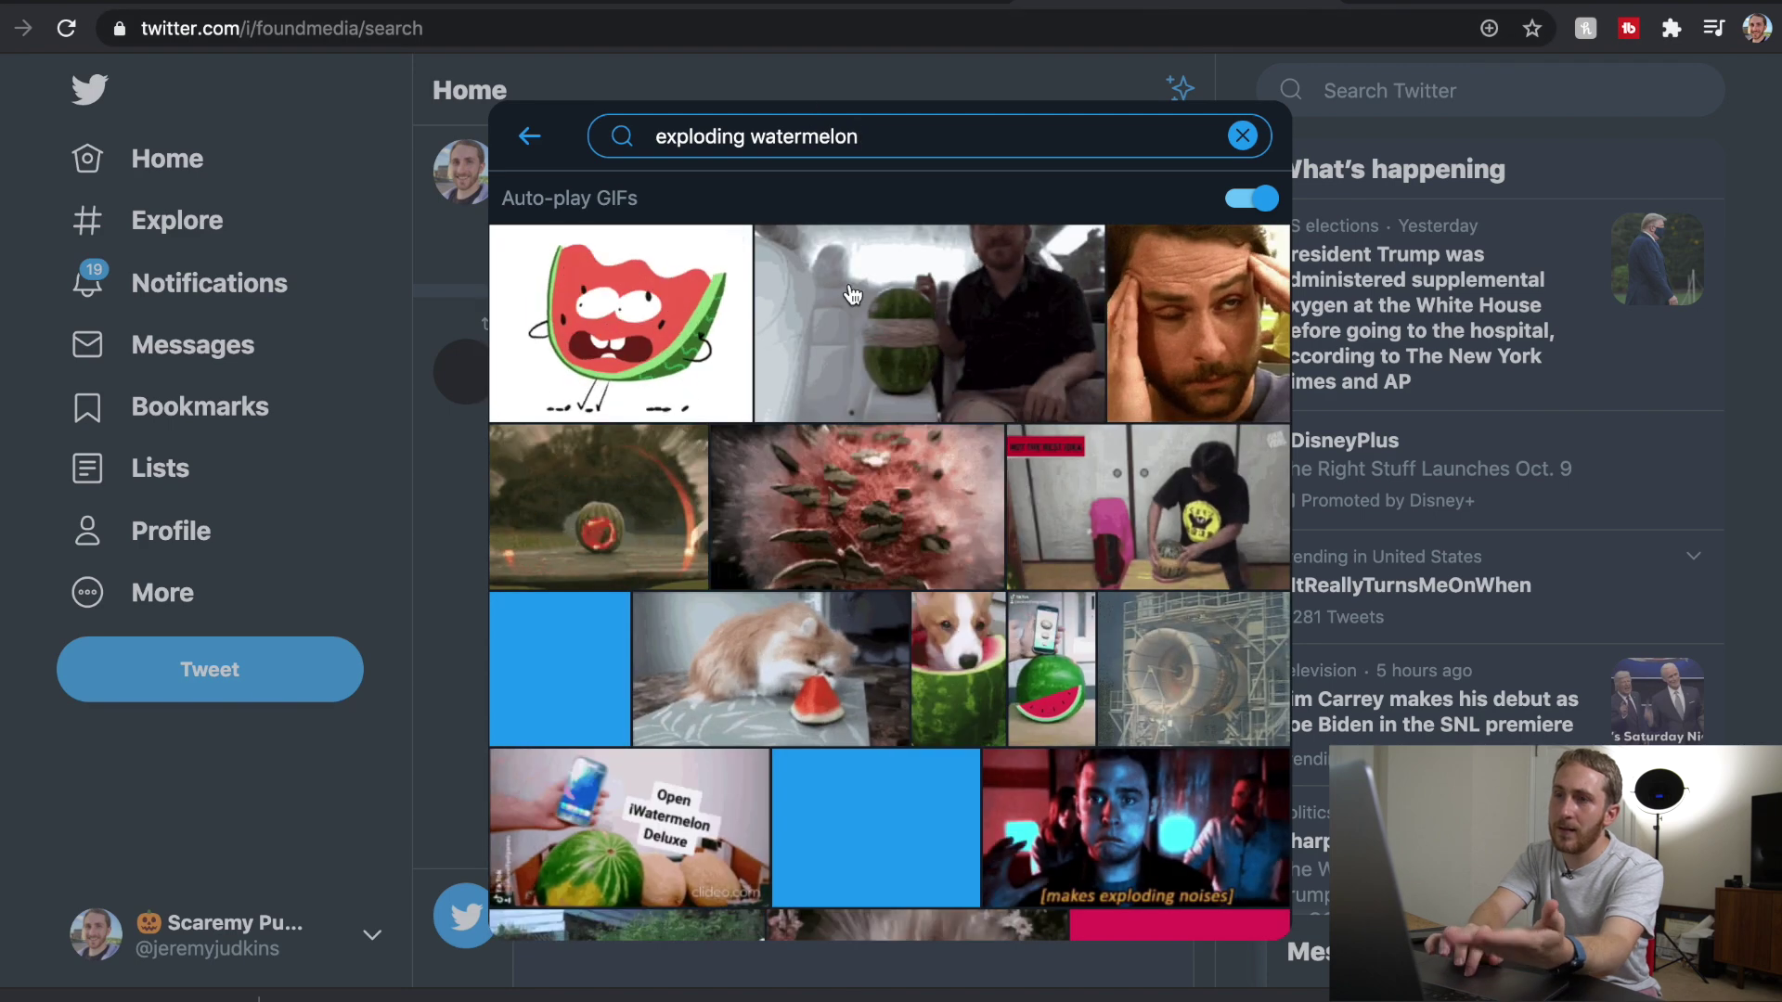
{"action": "triple_click", "coordinate": [875, 128]}
{"action": "type", "text": "te"}
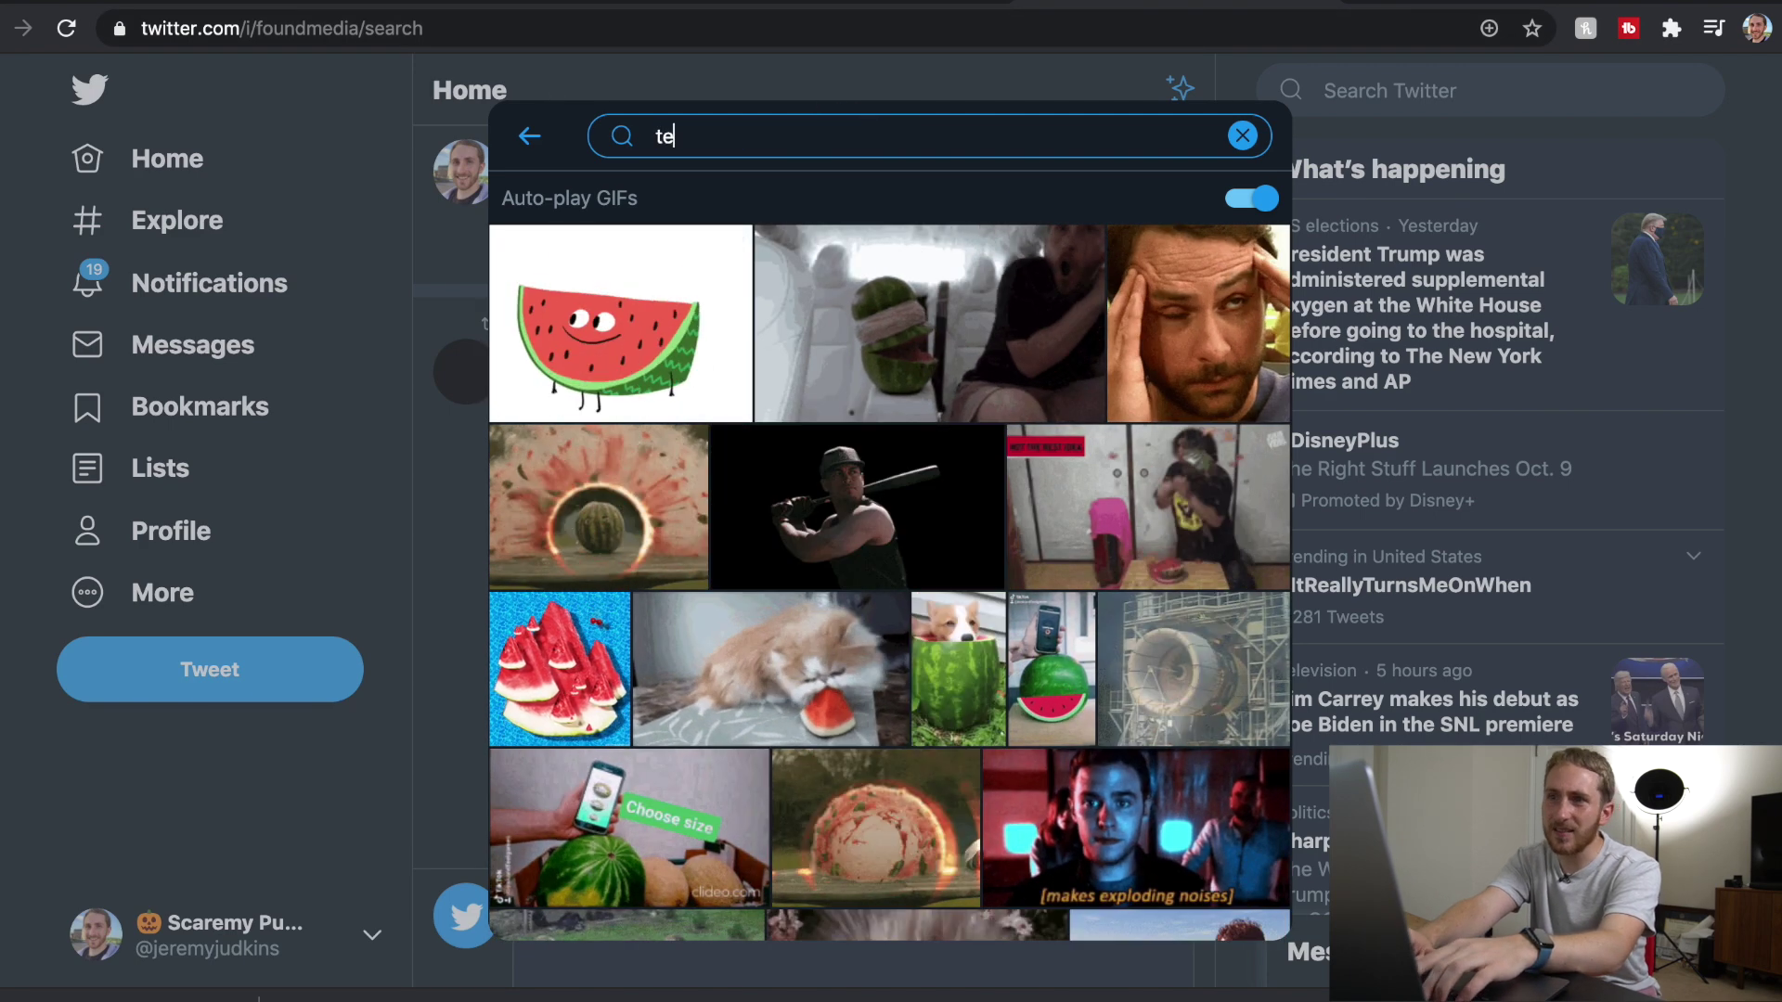
{"action": "type", "text": "sla model 3"}
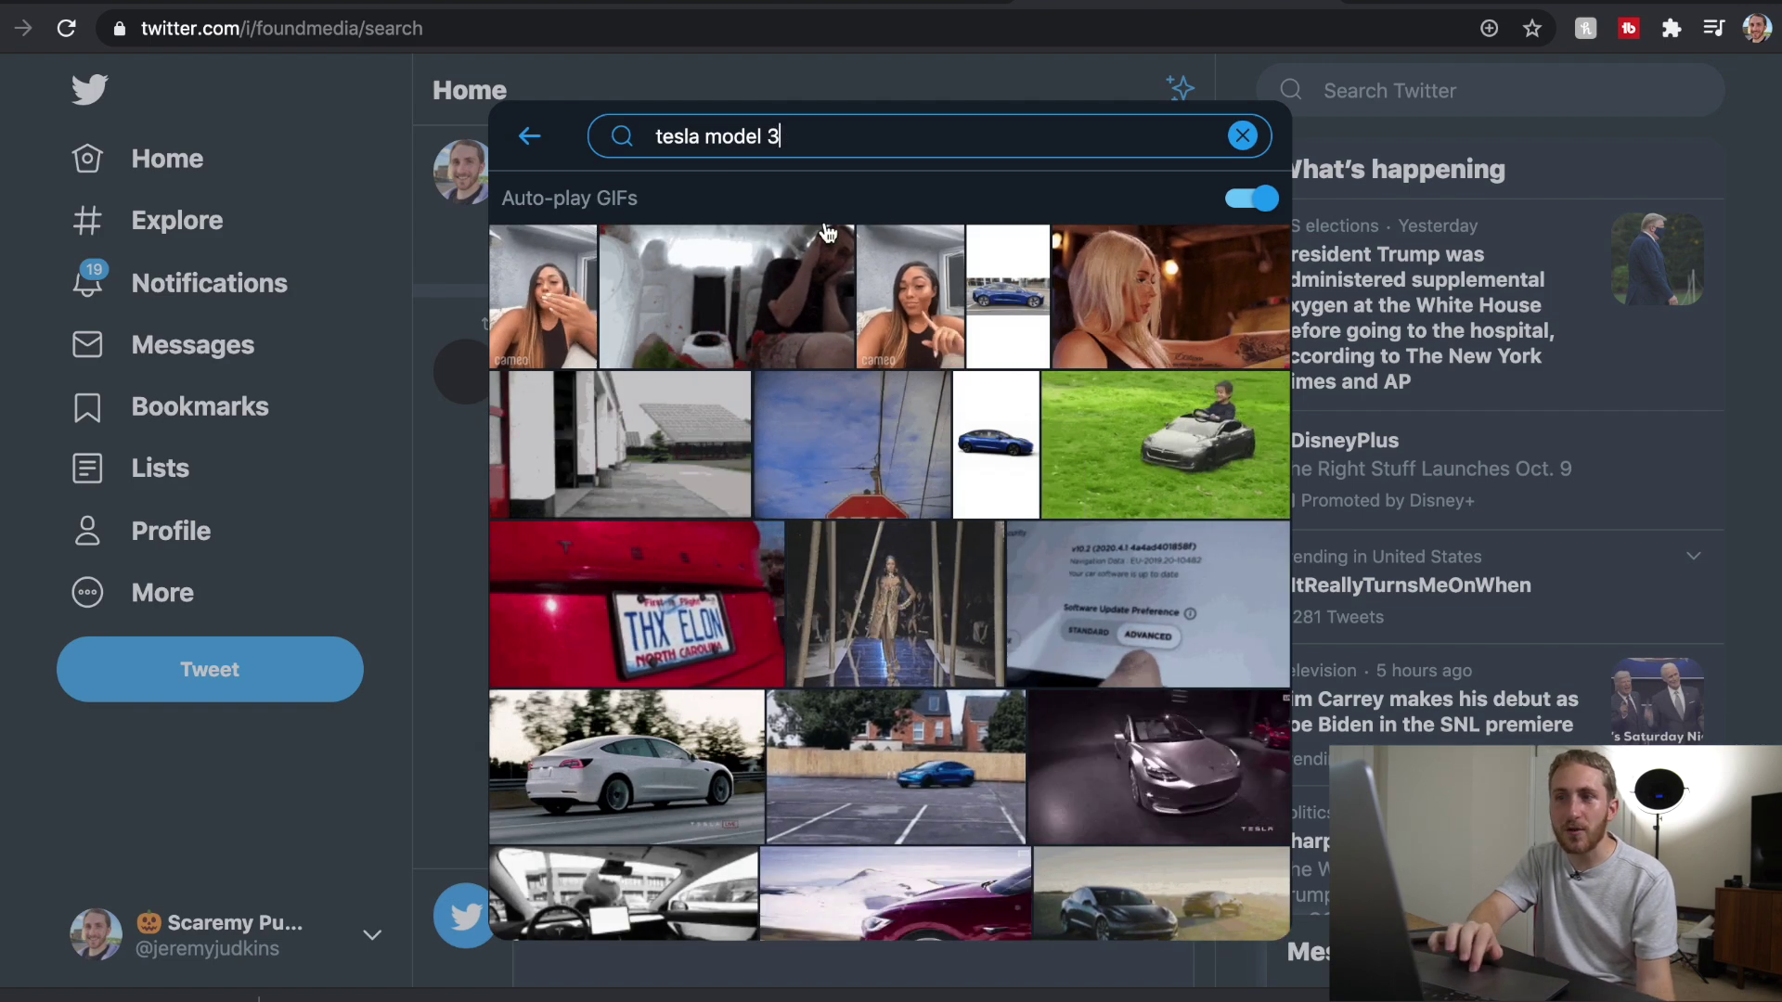
{"action": "left_click_drag", "start_coordinate": [951, 137], "coordinate": [239, 144]}
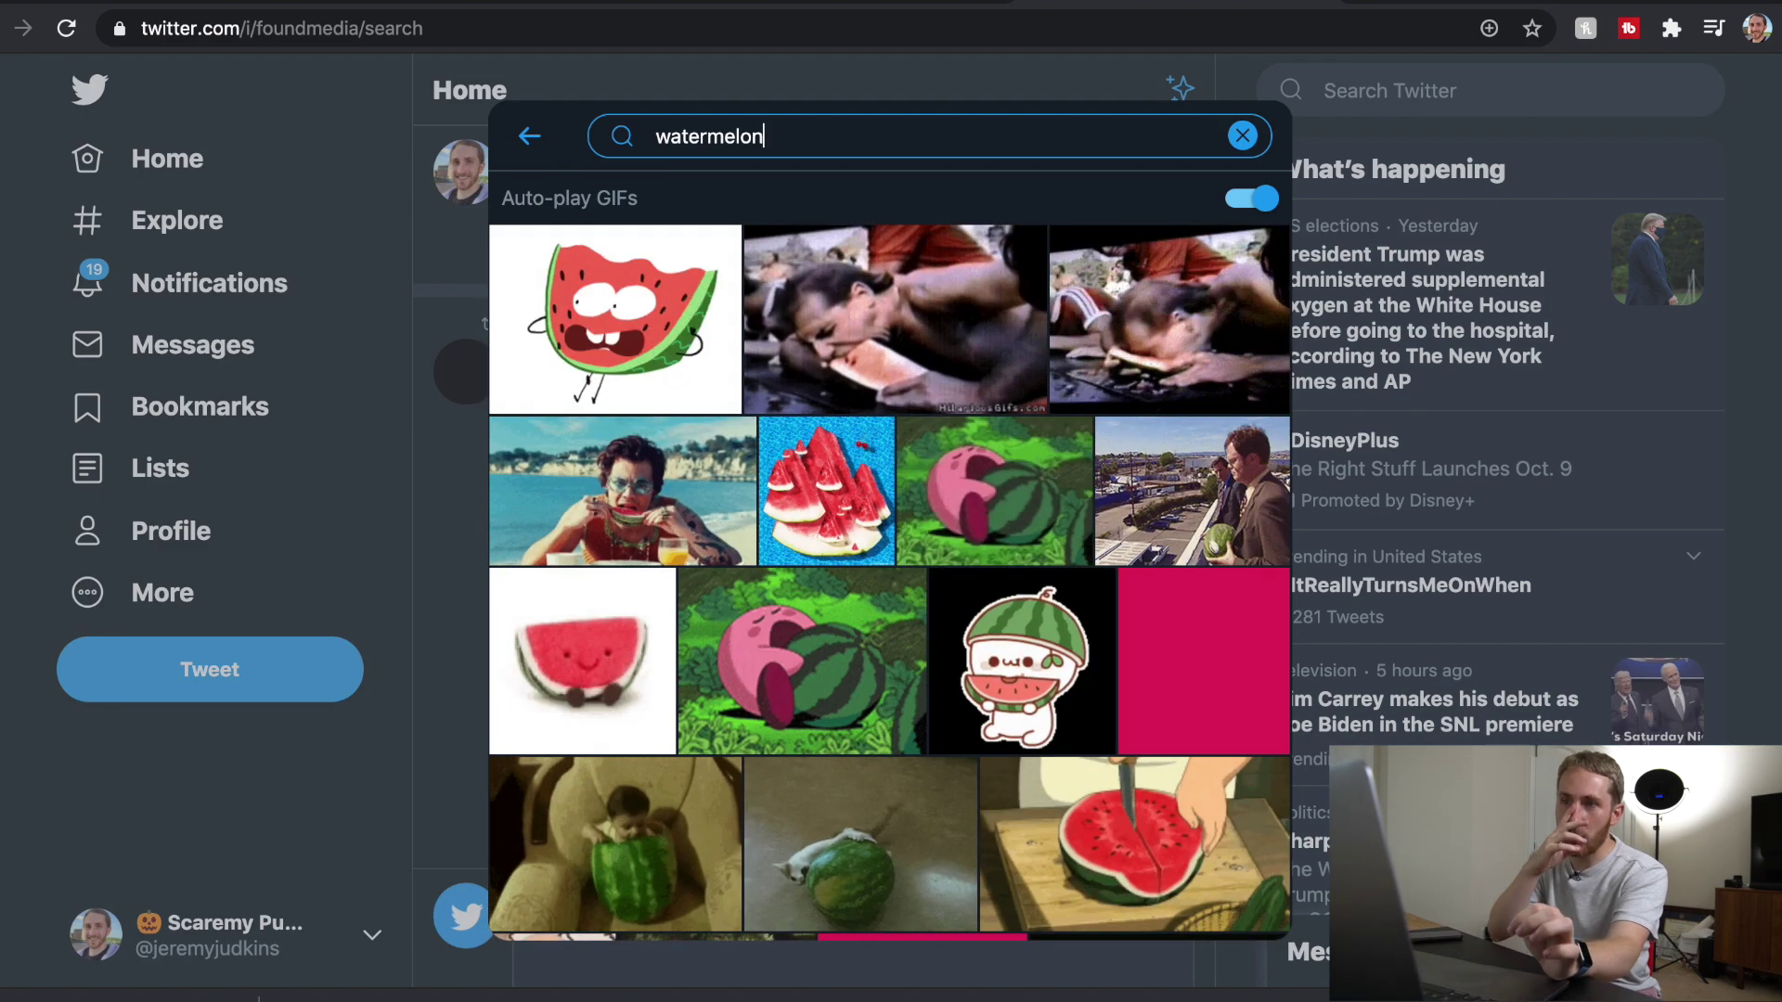
{"action": "scroll", "coordinate": [710, 631], "scroll_direction": "down", "scroll_amount": 12}
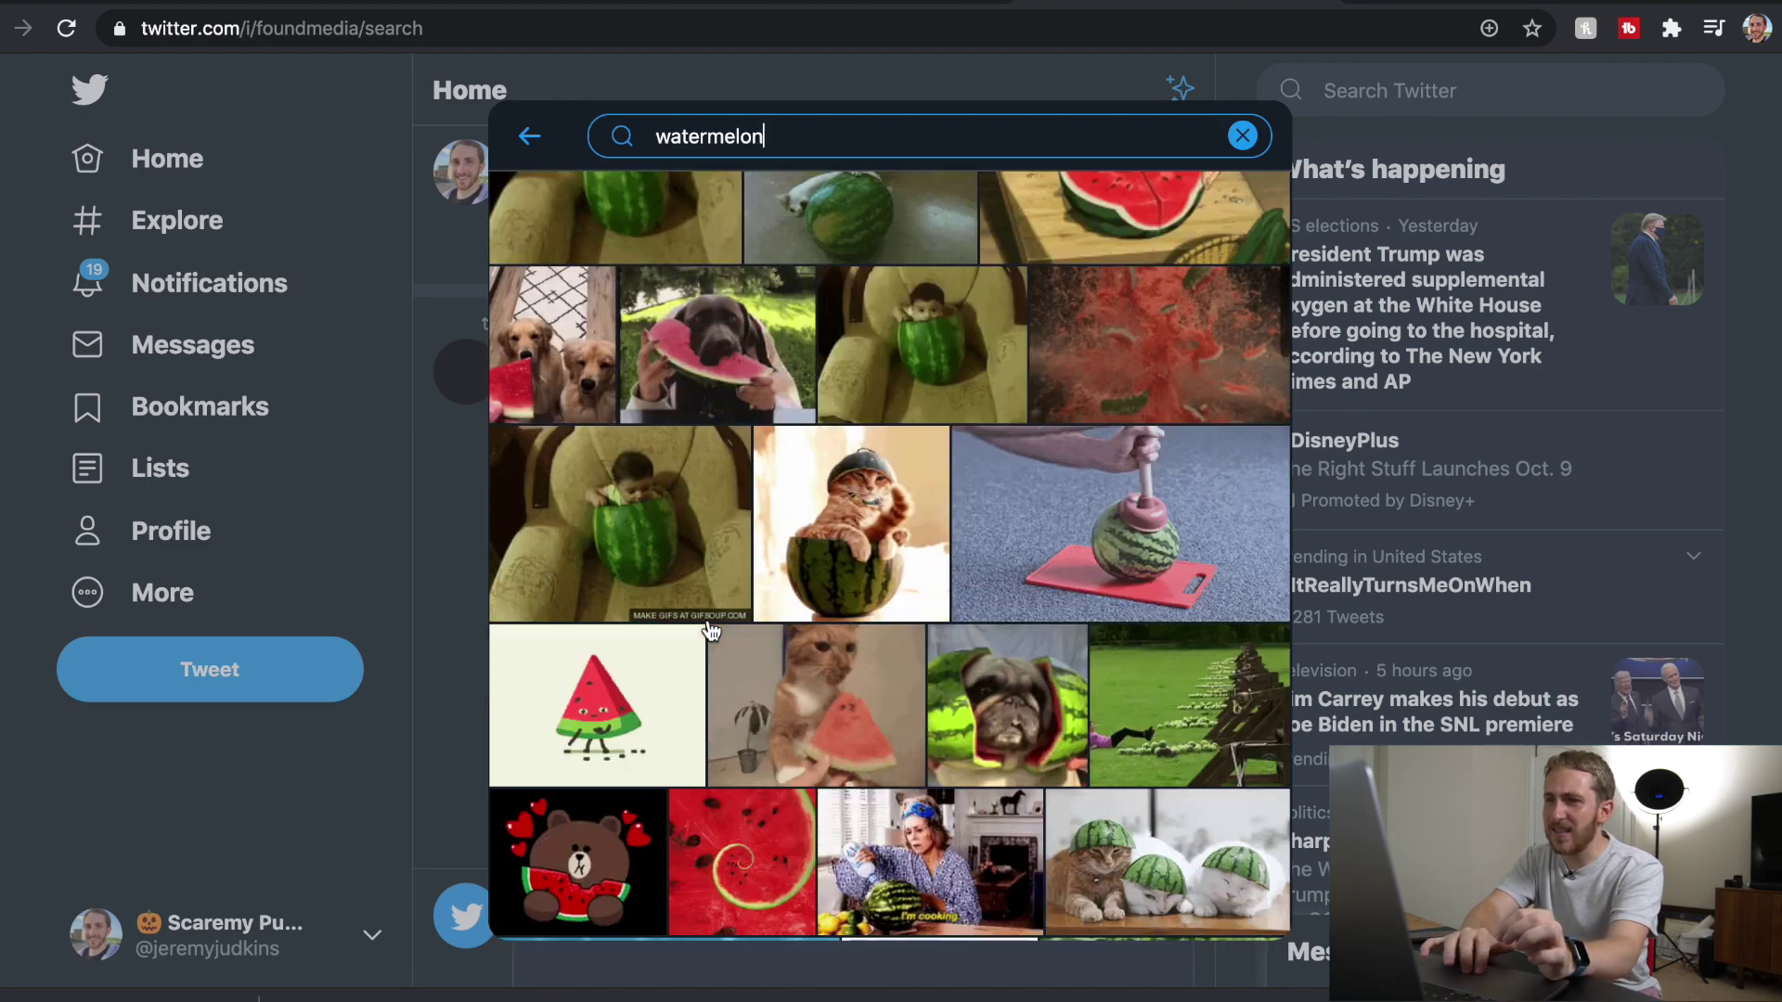
{"action": "scroll", "coordinate": [710, 631], "scroll_direction": "down", "scroll_amount": 15}
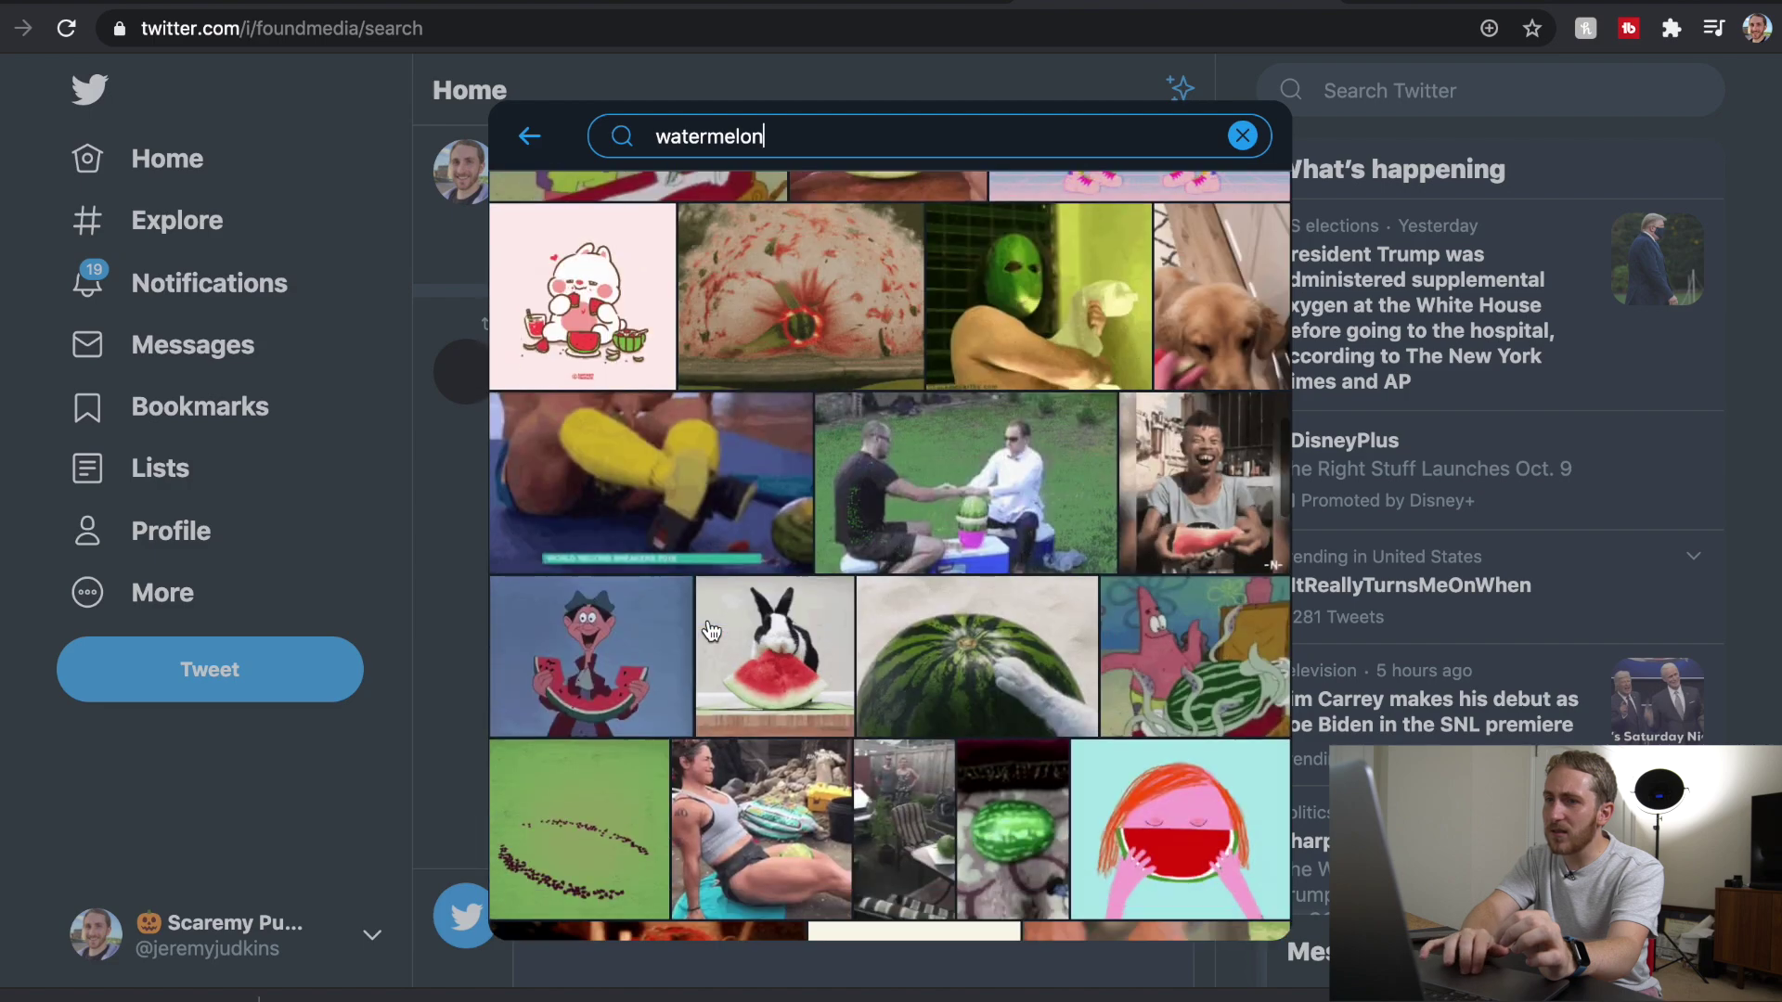
{"action": "scroll", "coordinate": [711, 632], "scroll_direction": "down", "scroll_amount": 15}
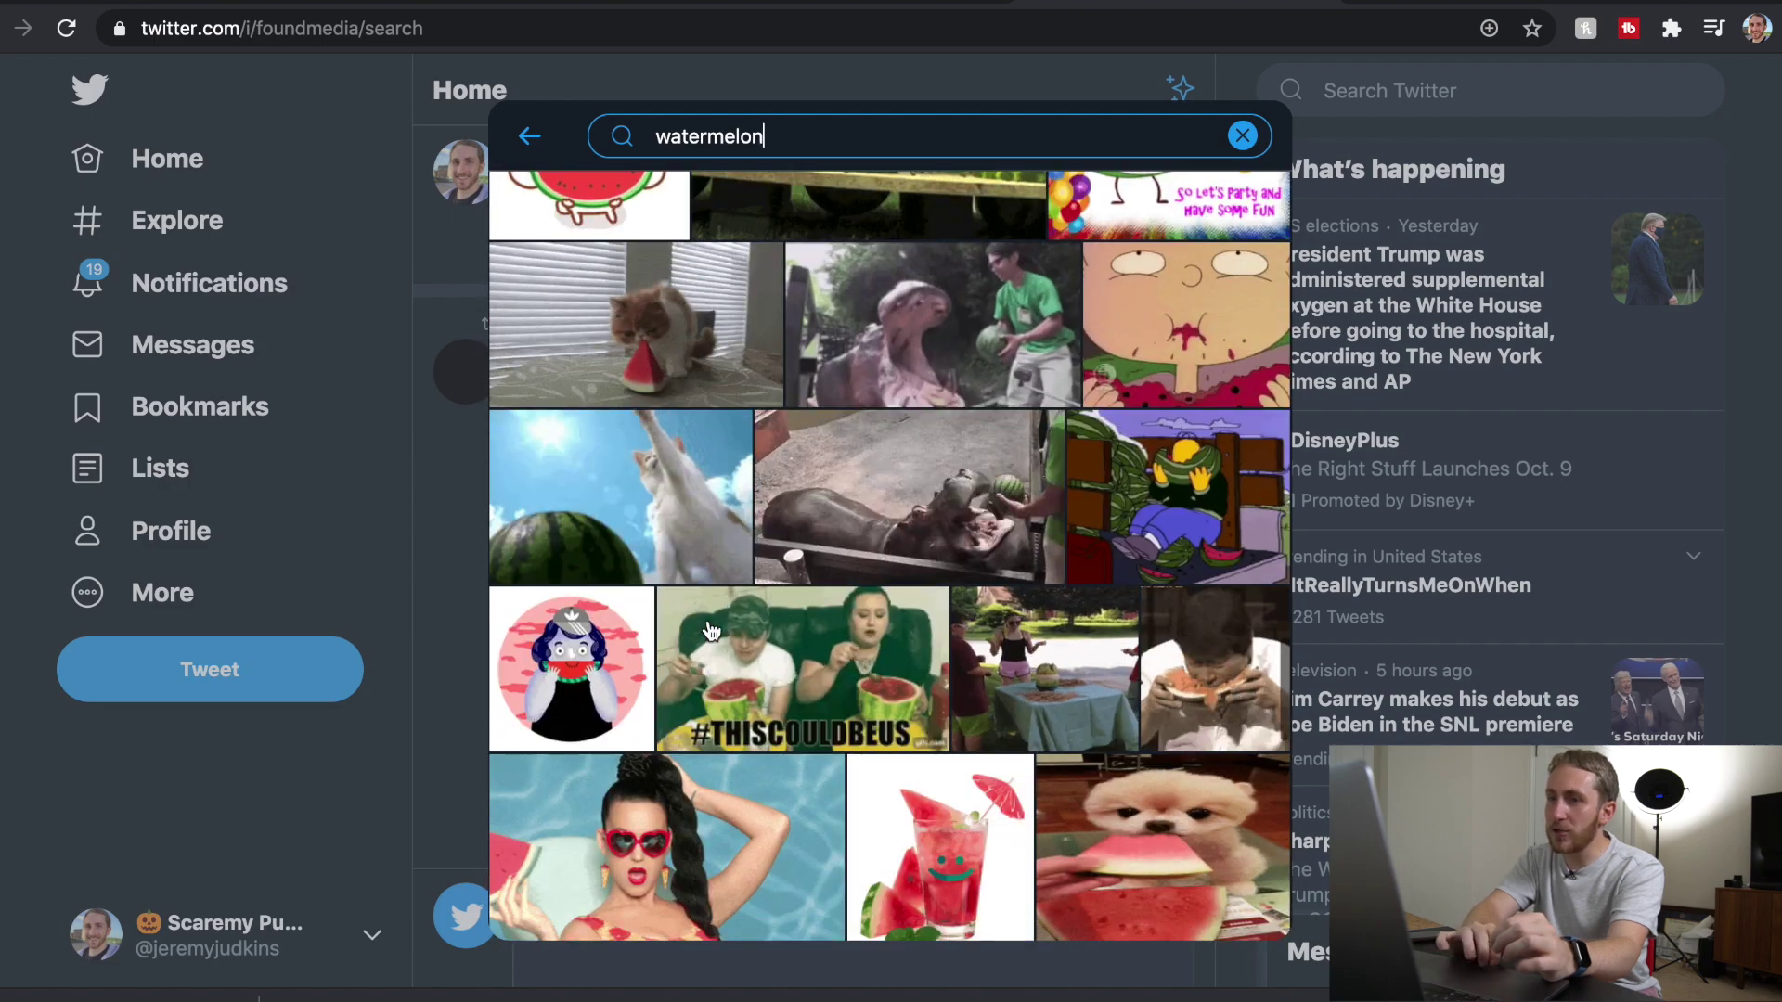
{"action": "scroll", "coordinate": [711, 631], "scroll_direction": "down", "scroll_amount": 15}
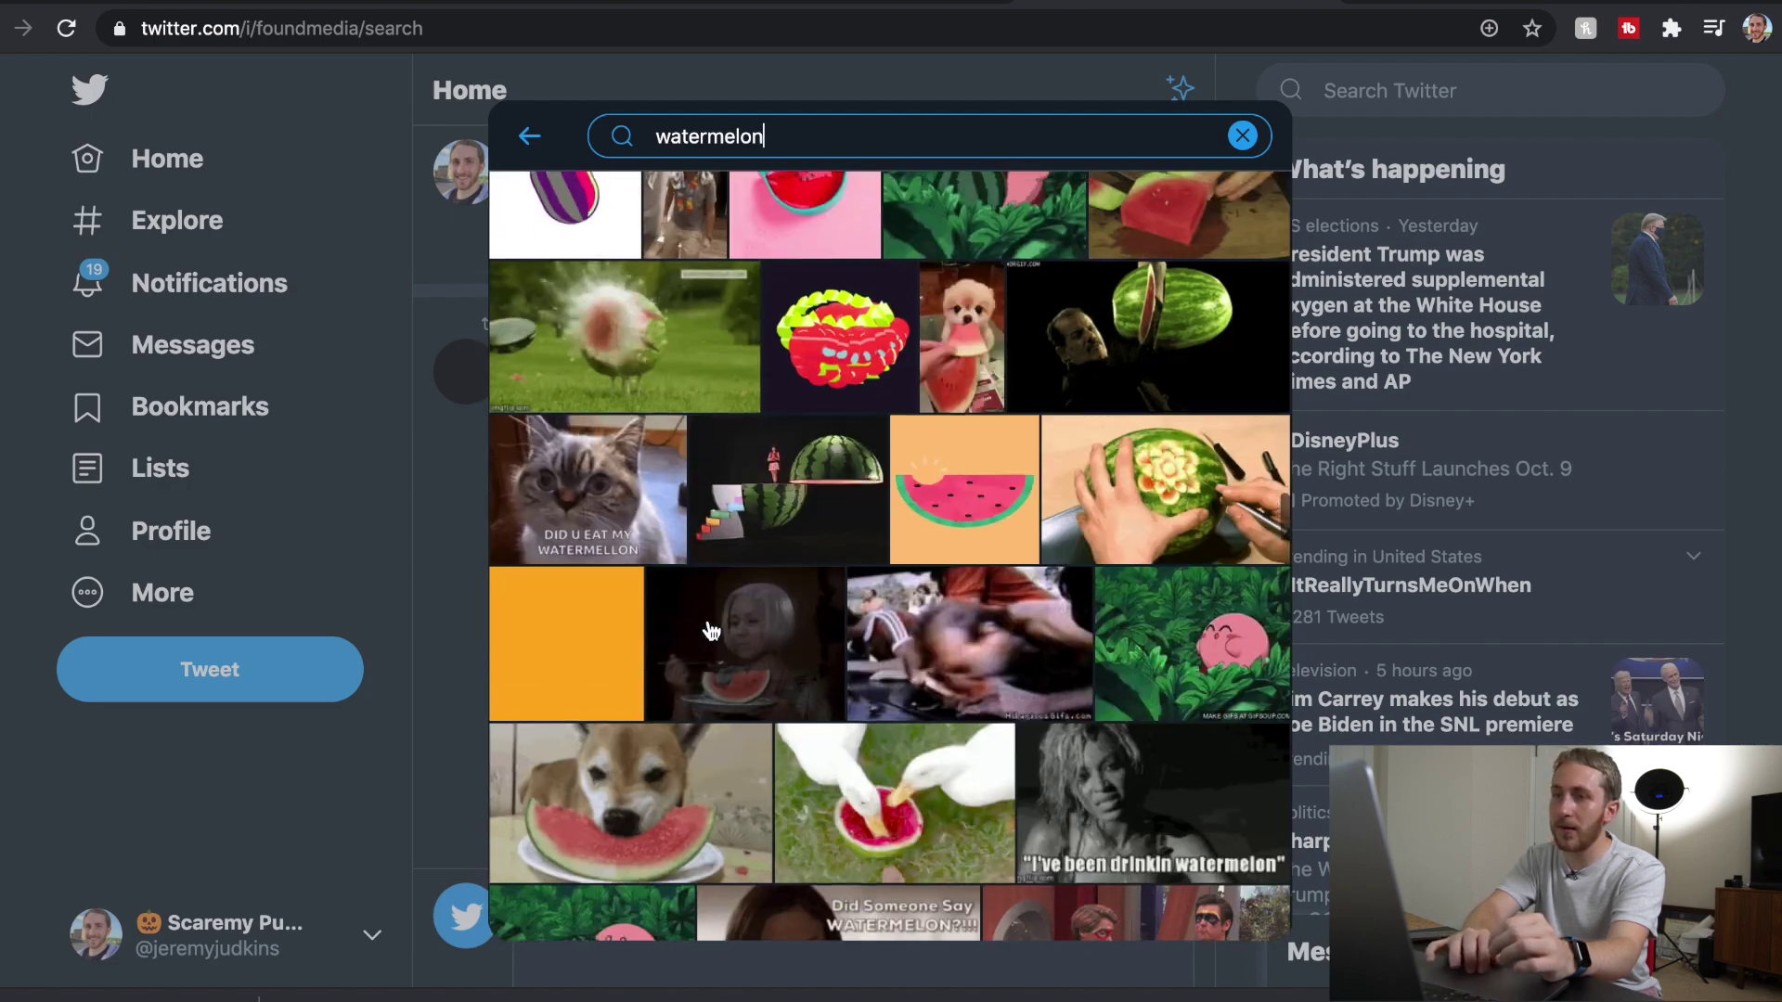
{"action": "scroll", "coordinate": [711, 631], "scroll_direction": "down", "scroll_amount": 15}
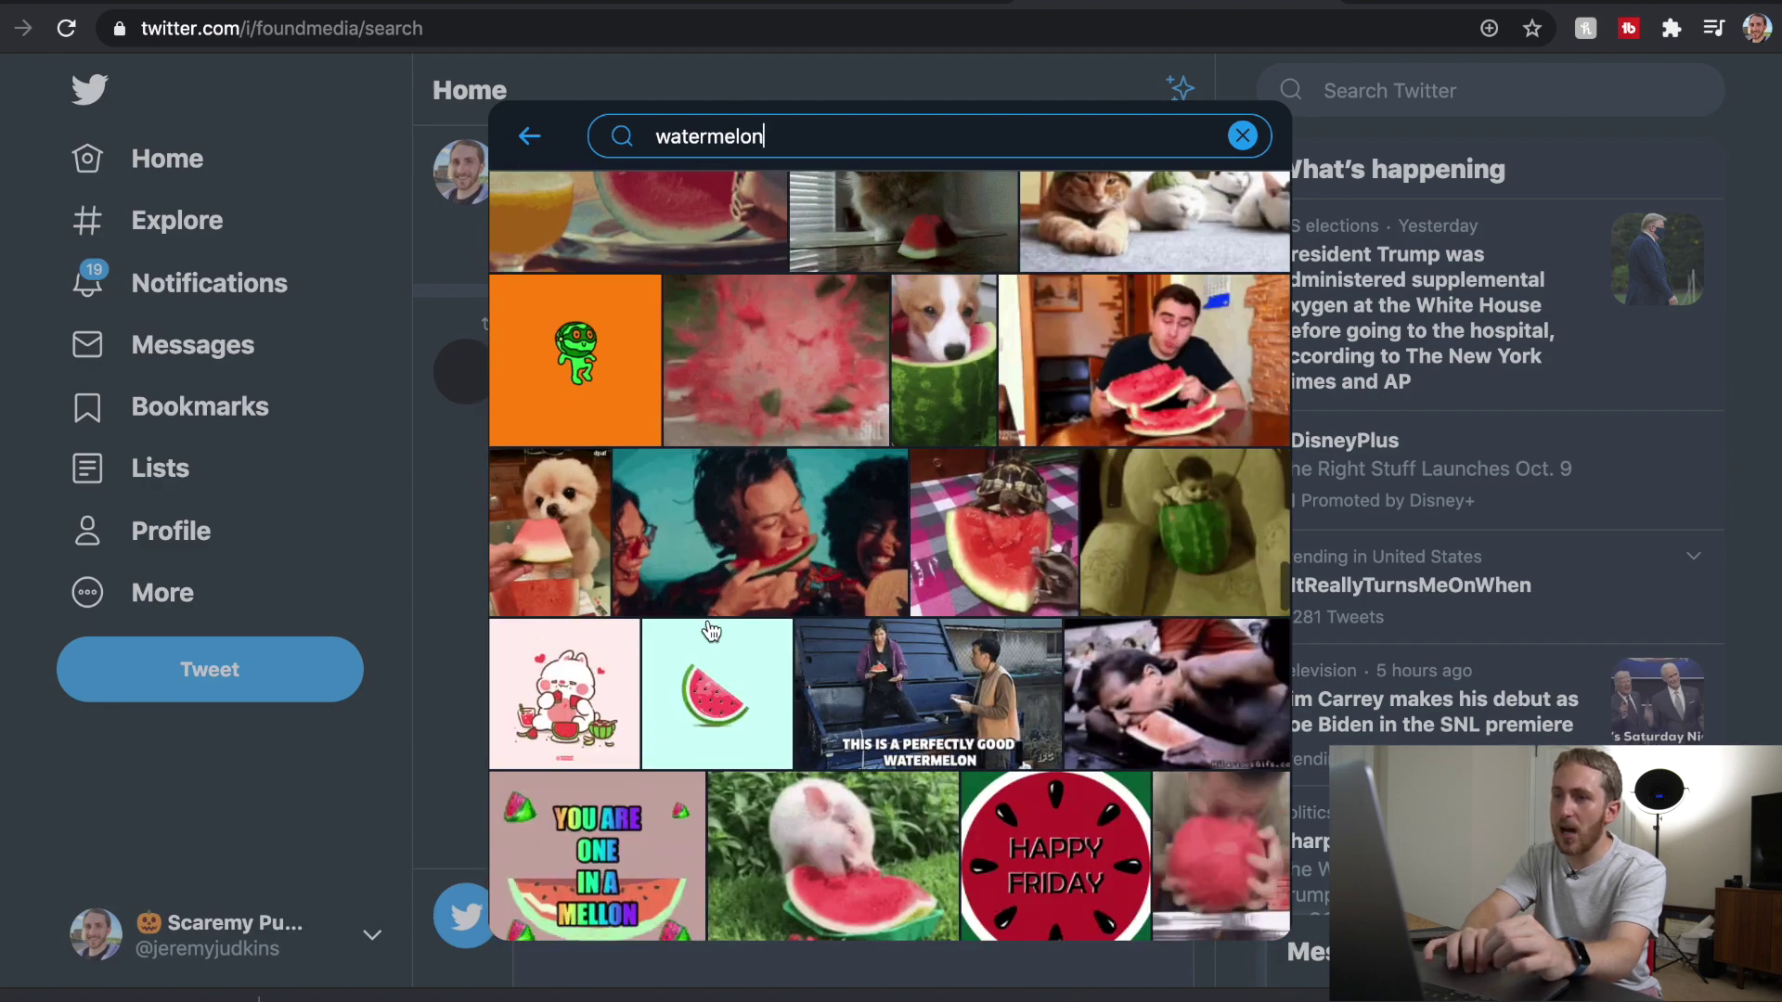
{"action": "scroll", "coordinate": [711, 631], "scroll_direction": "down", "scroll_amount": 15}
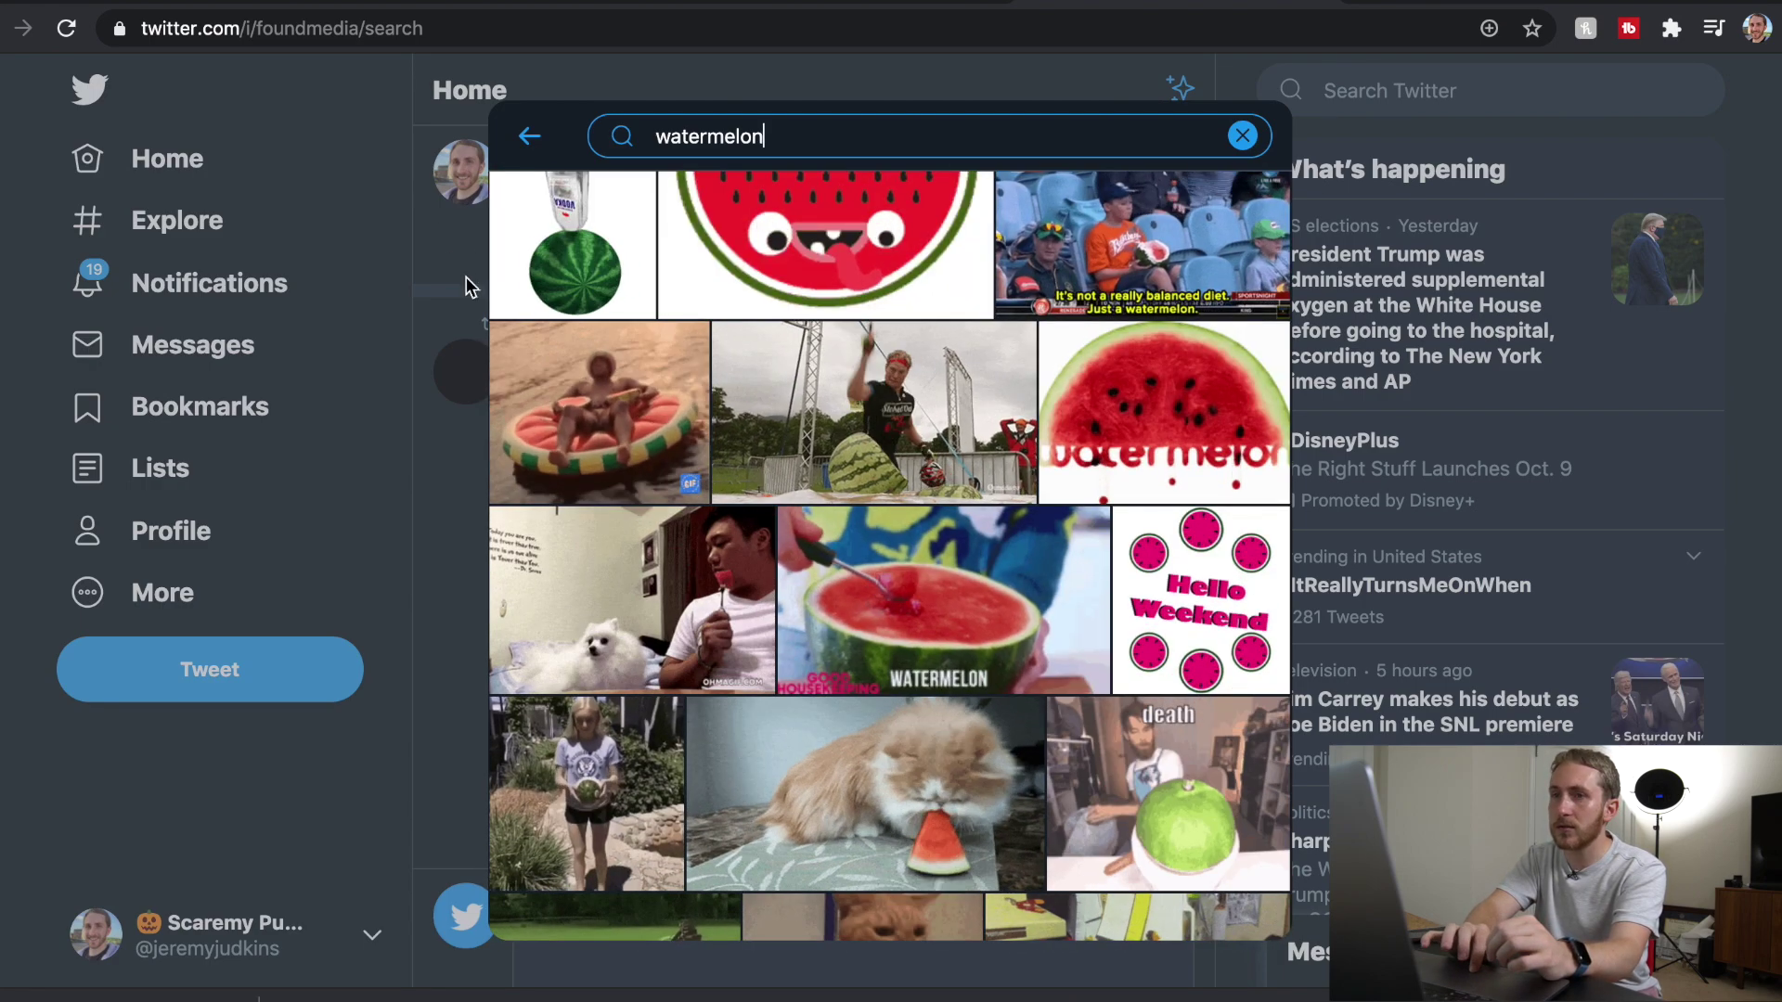
{"action": "left_click", "coordinate": [529, 137]}
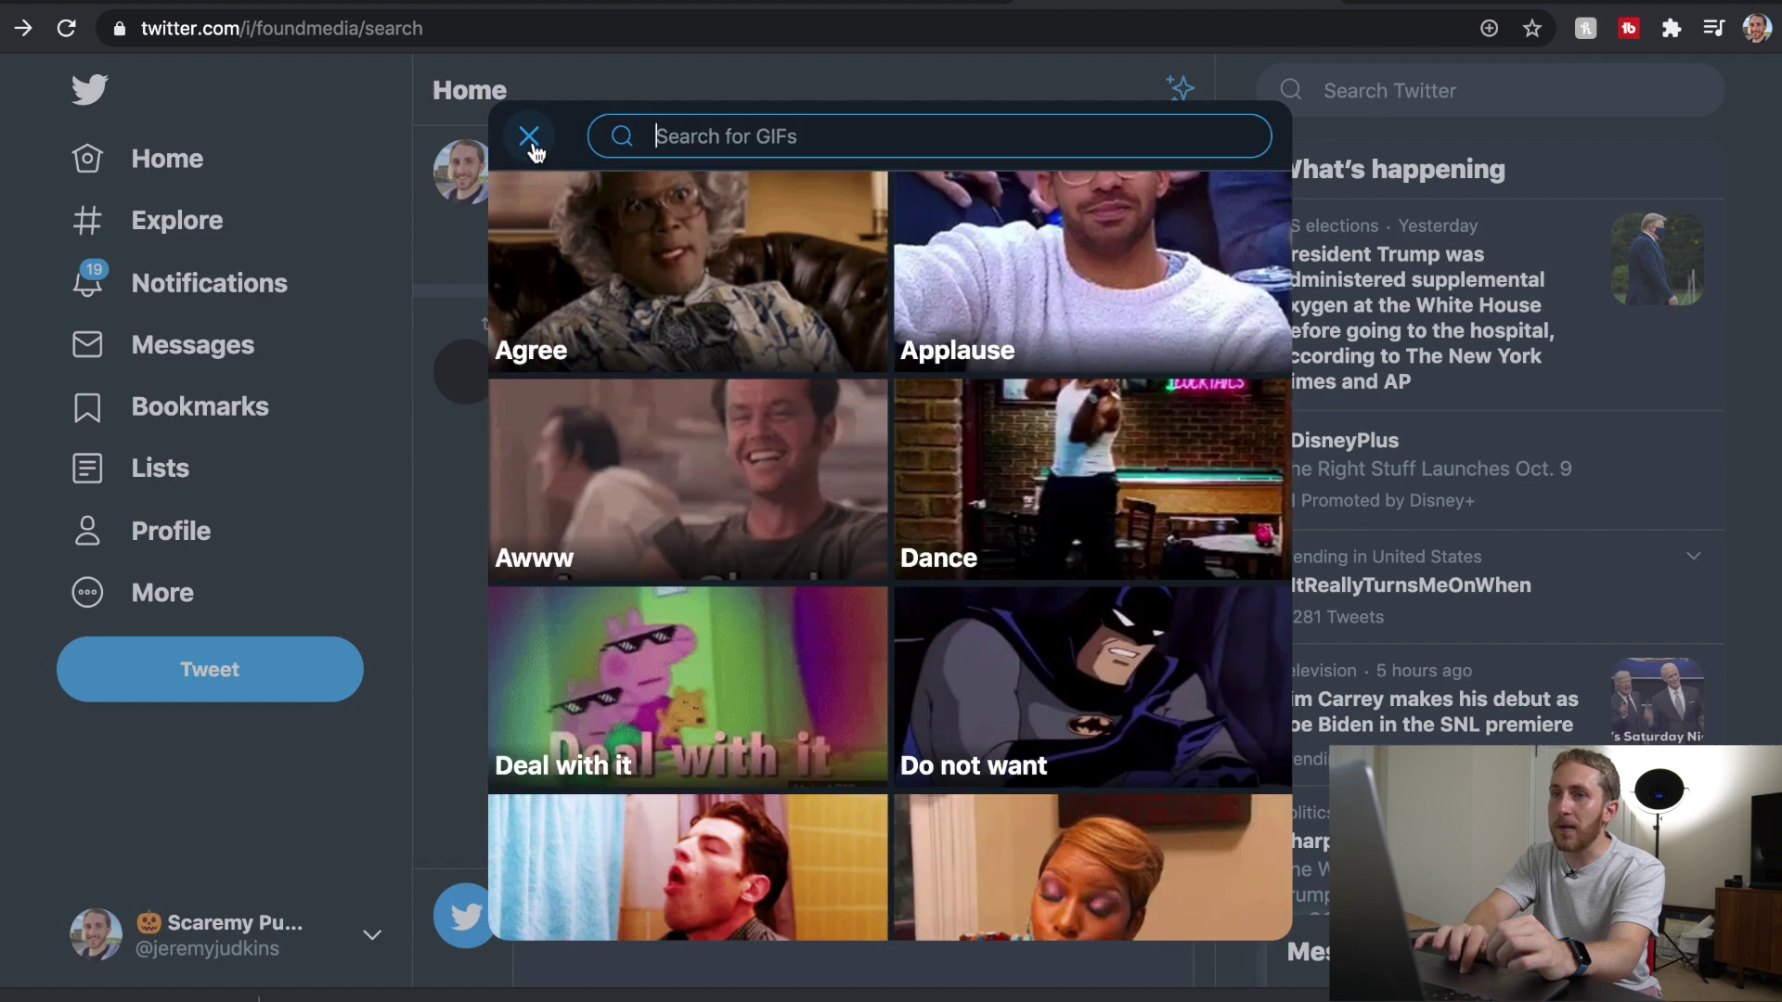
{"action": "left_click", "coordinate": [529, 136]}
{"action": "left_click", "coordinate": [805, 3]}
{"action": "scroll", "coordinate": [626, 698], "scroll_direction": "up", "scroll_amount": 6}
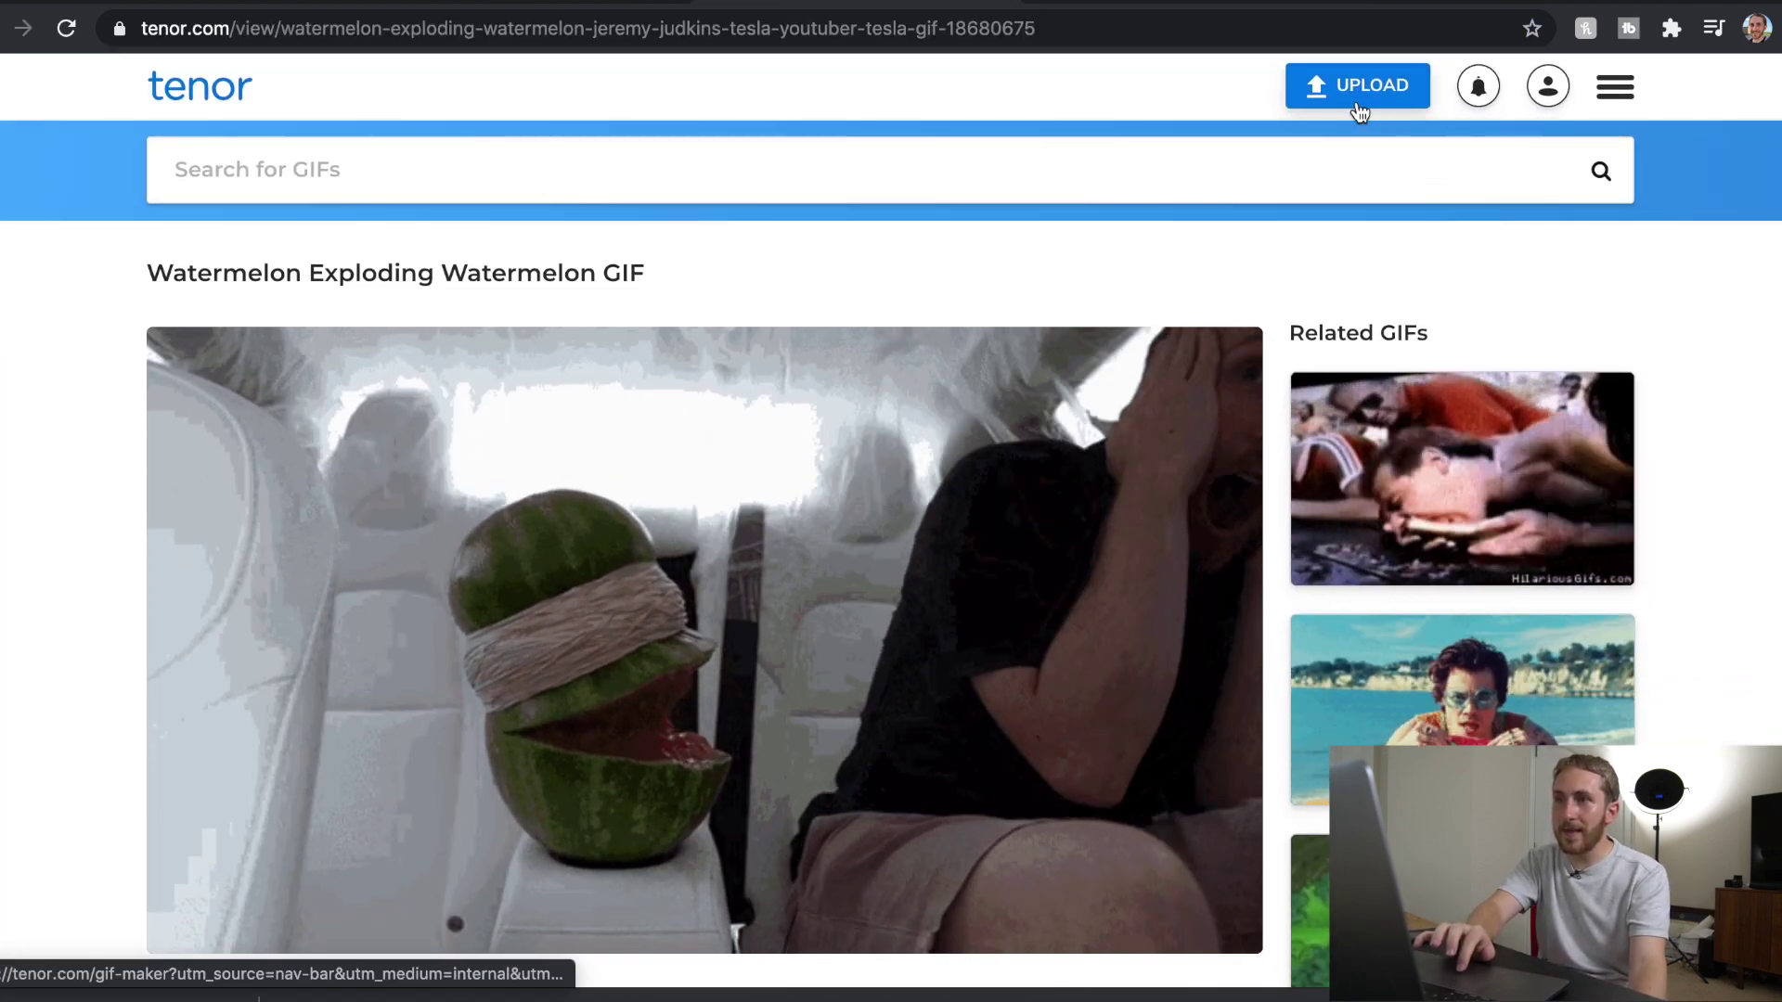
Upload the Tesla GIF from the Downloads folder into Tenor's GIF Maker
{"action": "left_click", "coordinate": [1355, 110]}
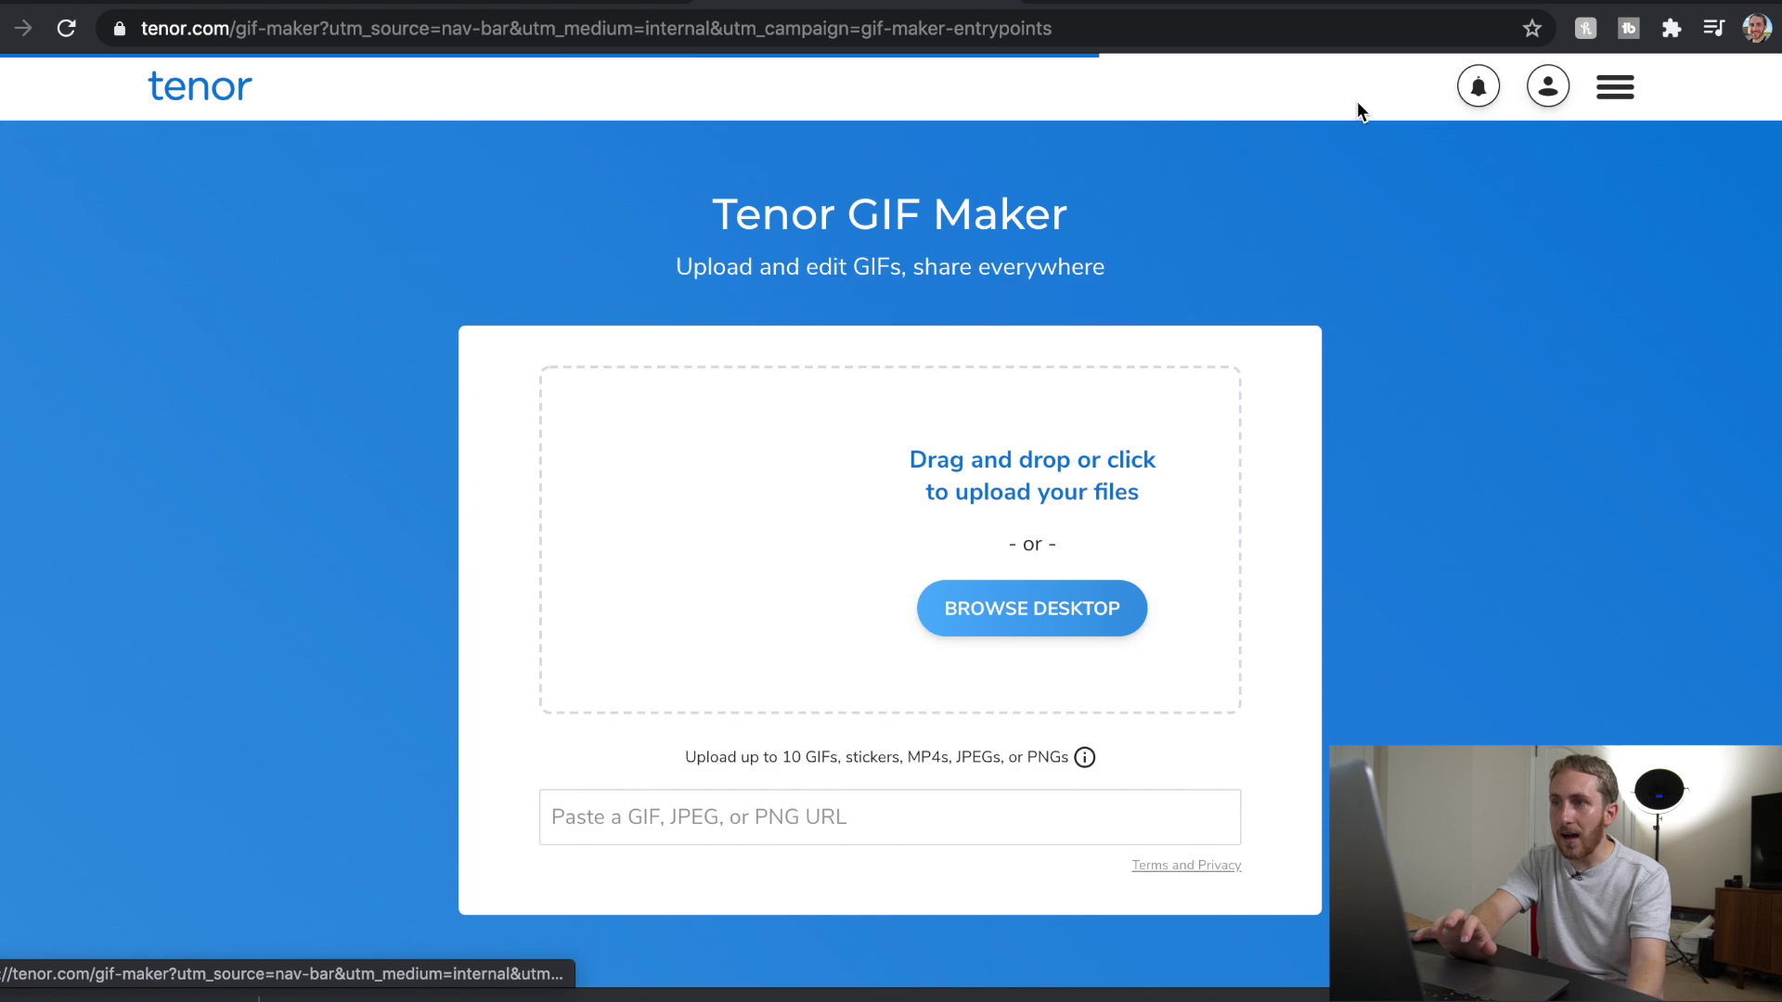
{"action": "left_click", "coordinate": [997, 631]}
{"action": "scroll", "coordinate": [510, 208], "scroll_direction": "down", "scroll_amount": 1}
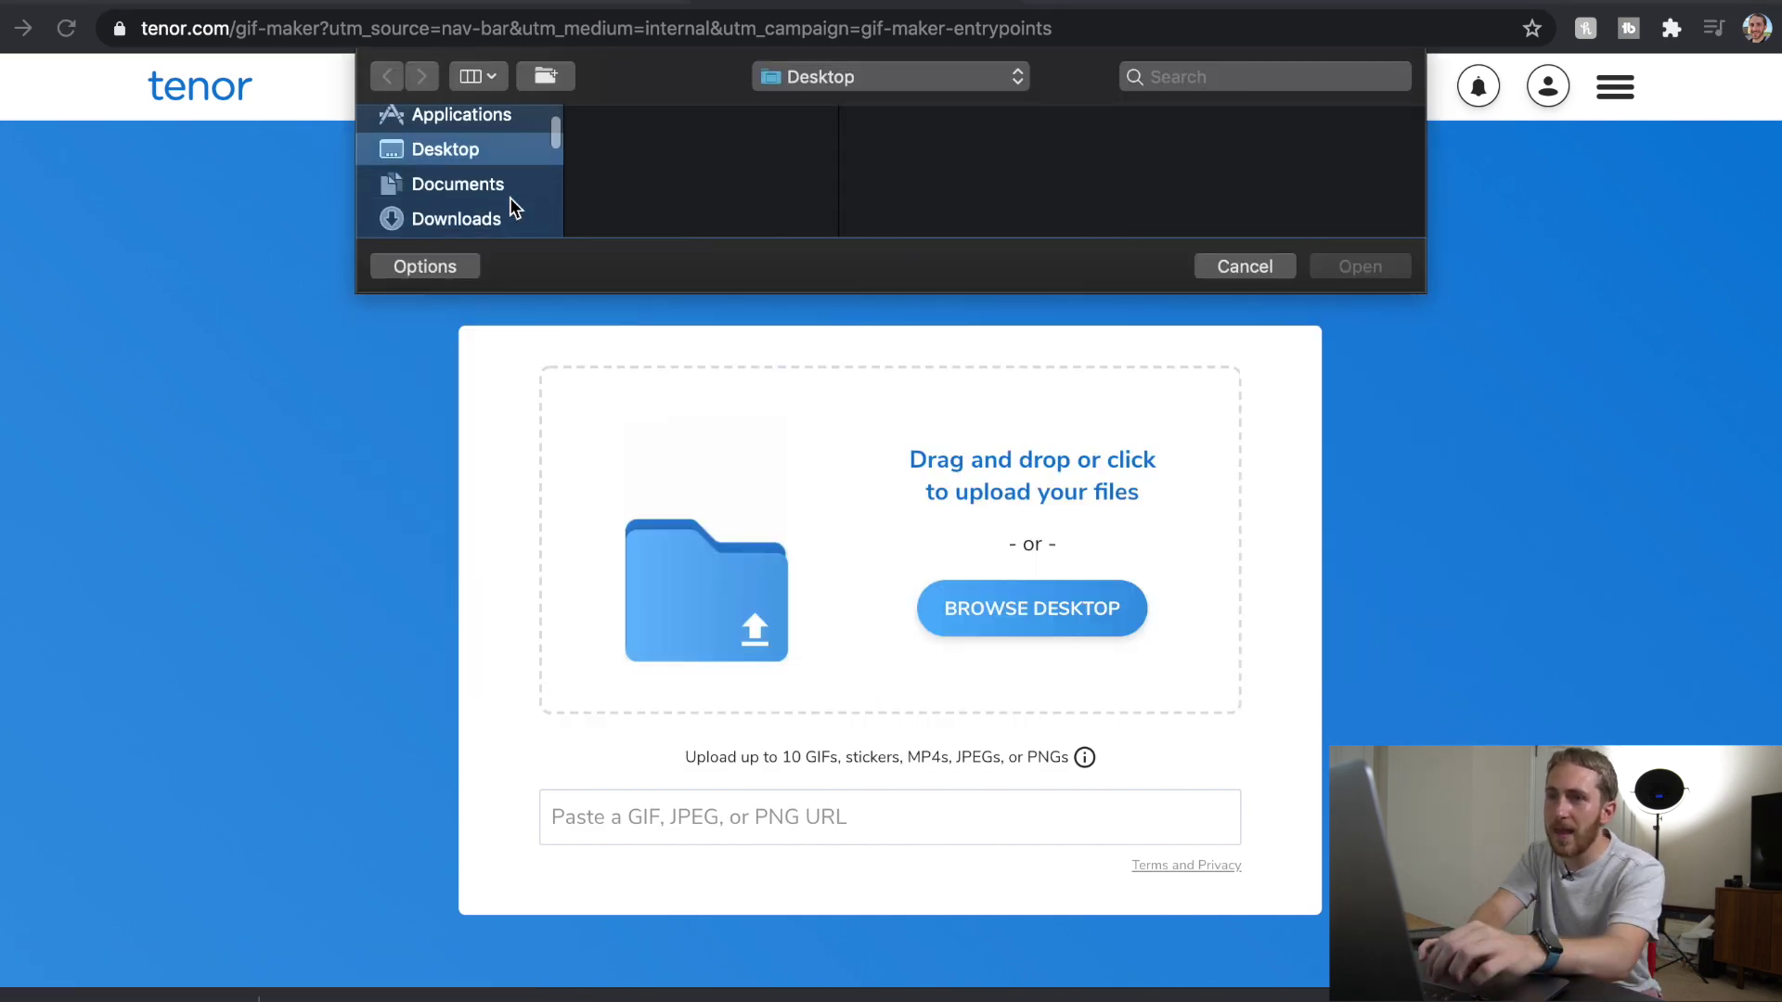
{"action": "left_click", "coordinate": [502, 217]}
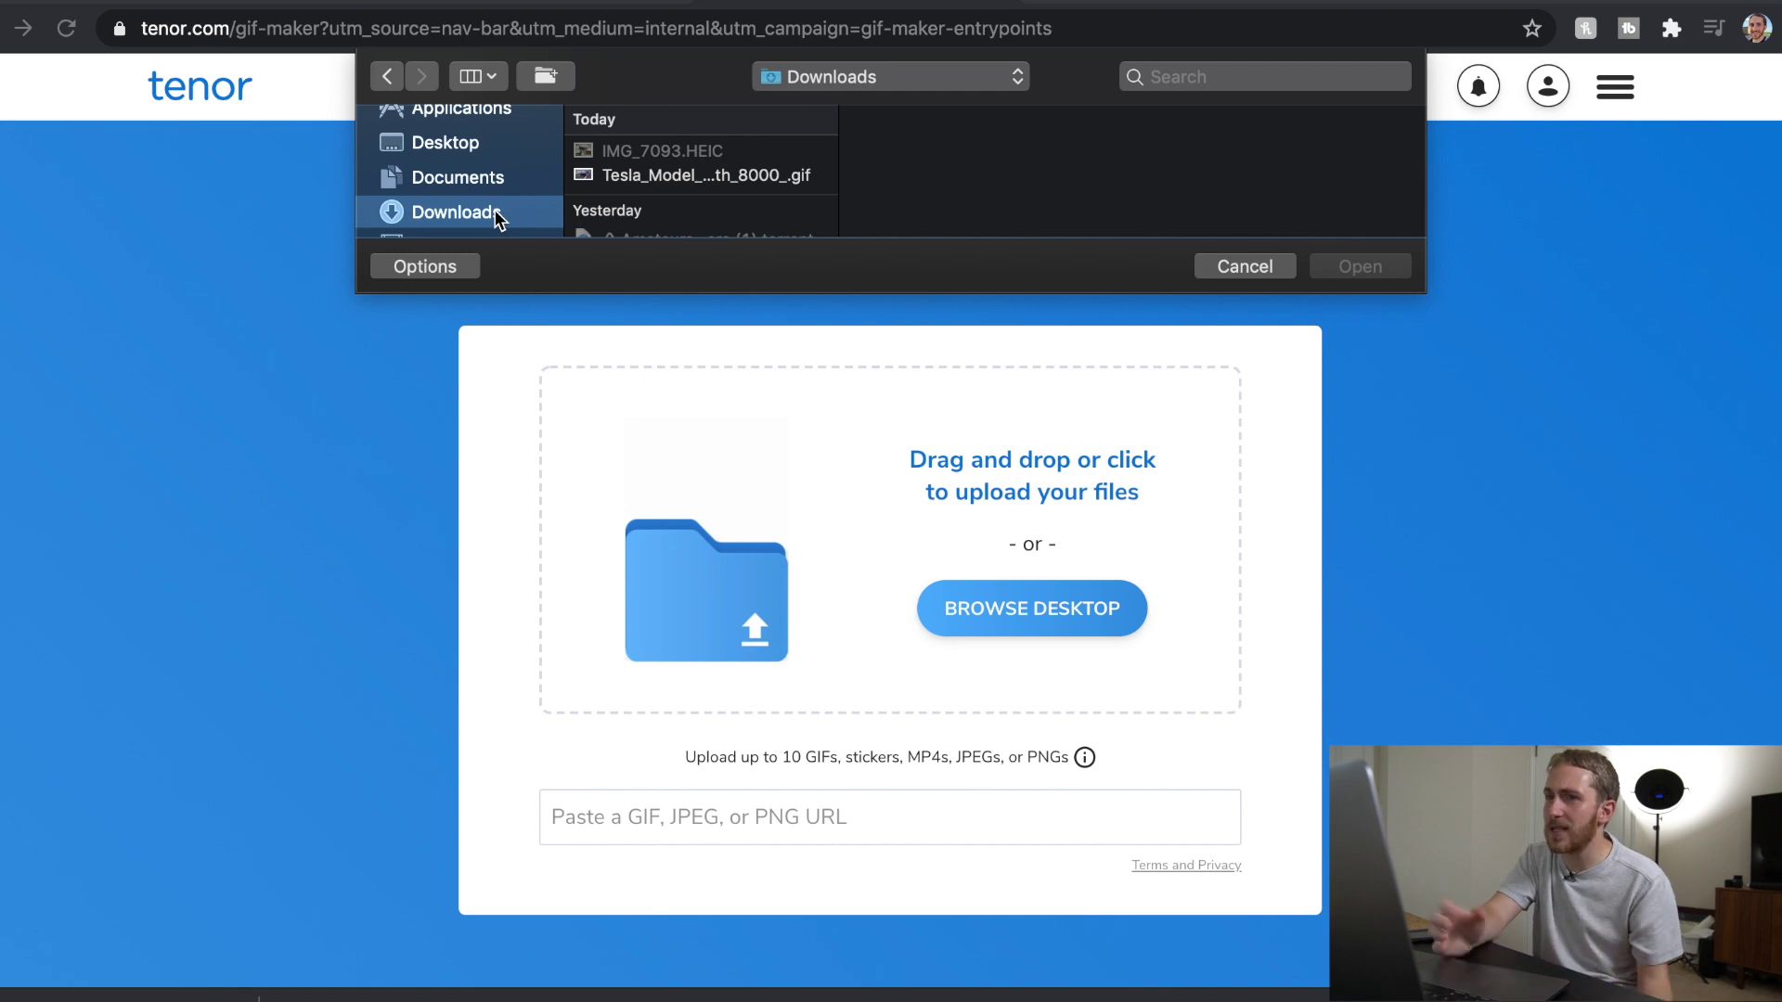
{"action": "left_click", "coordinate": [623, 177]}
{"action": "double_click", "coordinate": [626, 176]}
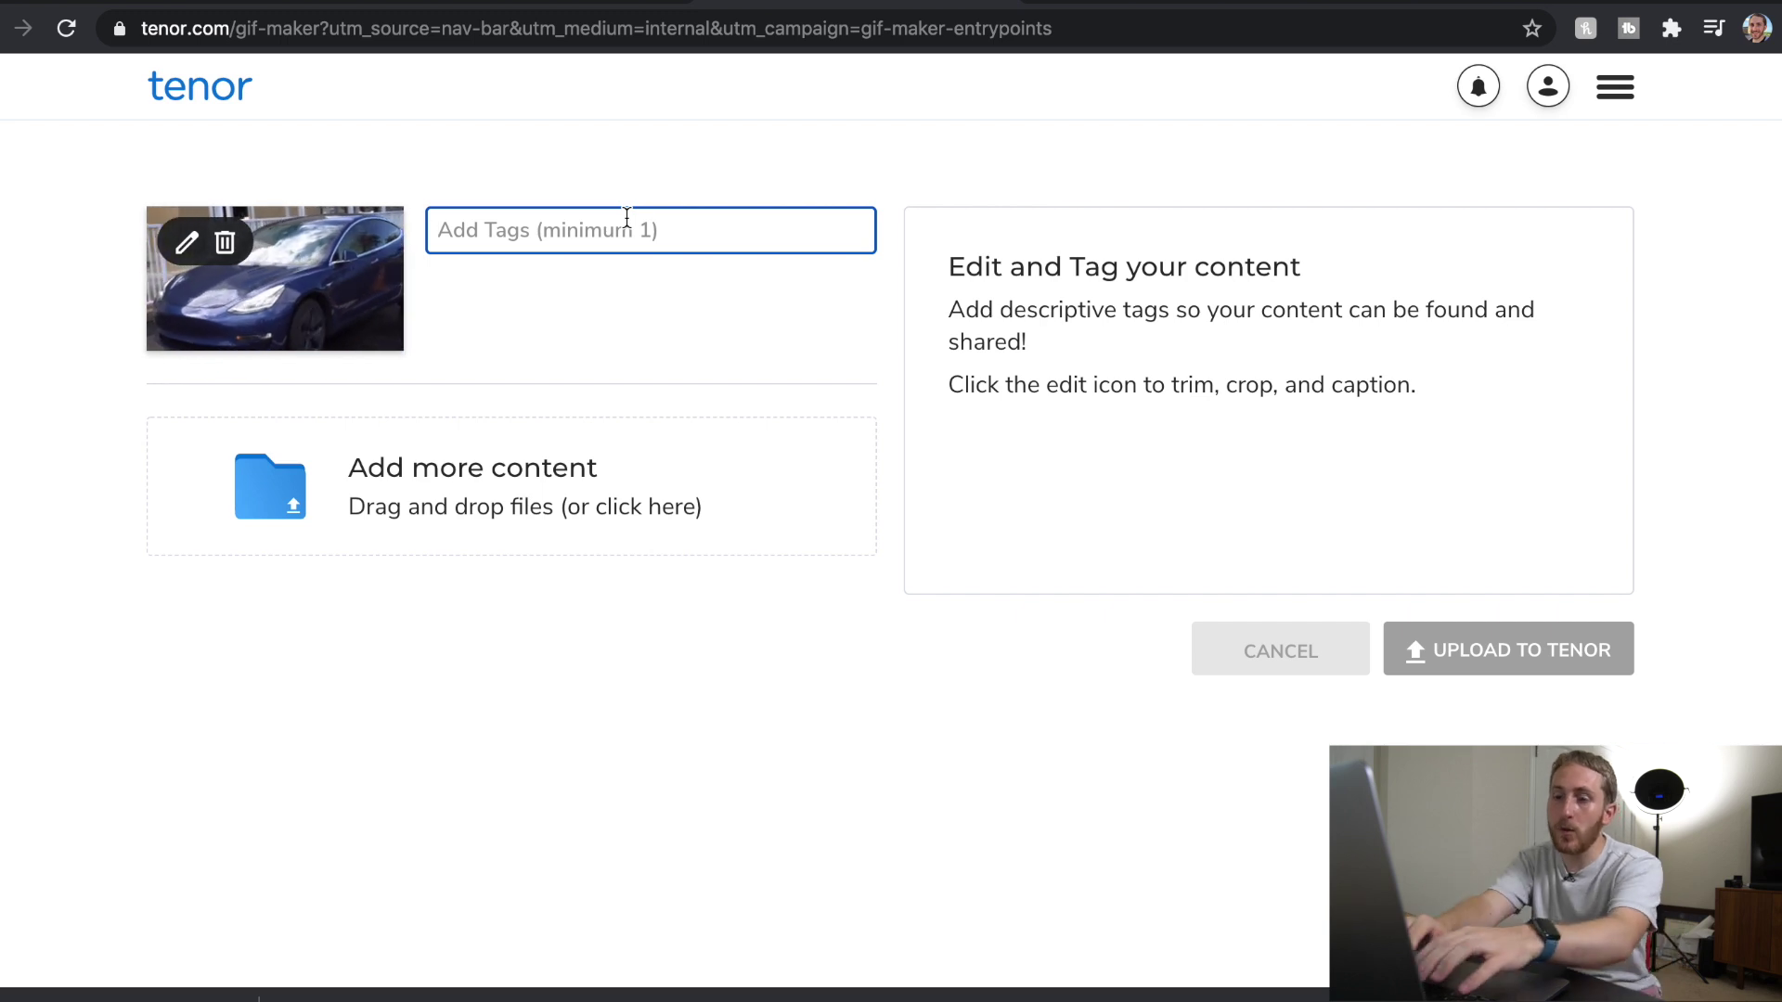
Tag the GIF with tesla, tesla model 3, tesla summon and tesla smart summon
{"action": "left_click", "coordinate": [547, 230]}
{"action": "type", "text": "te"}
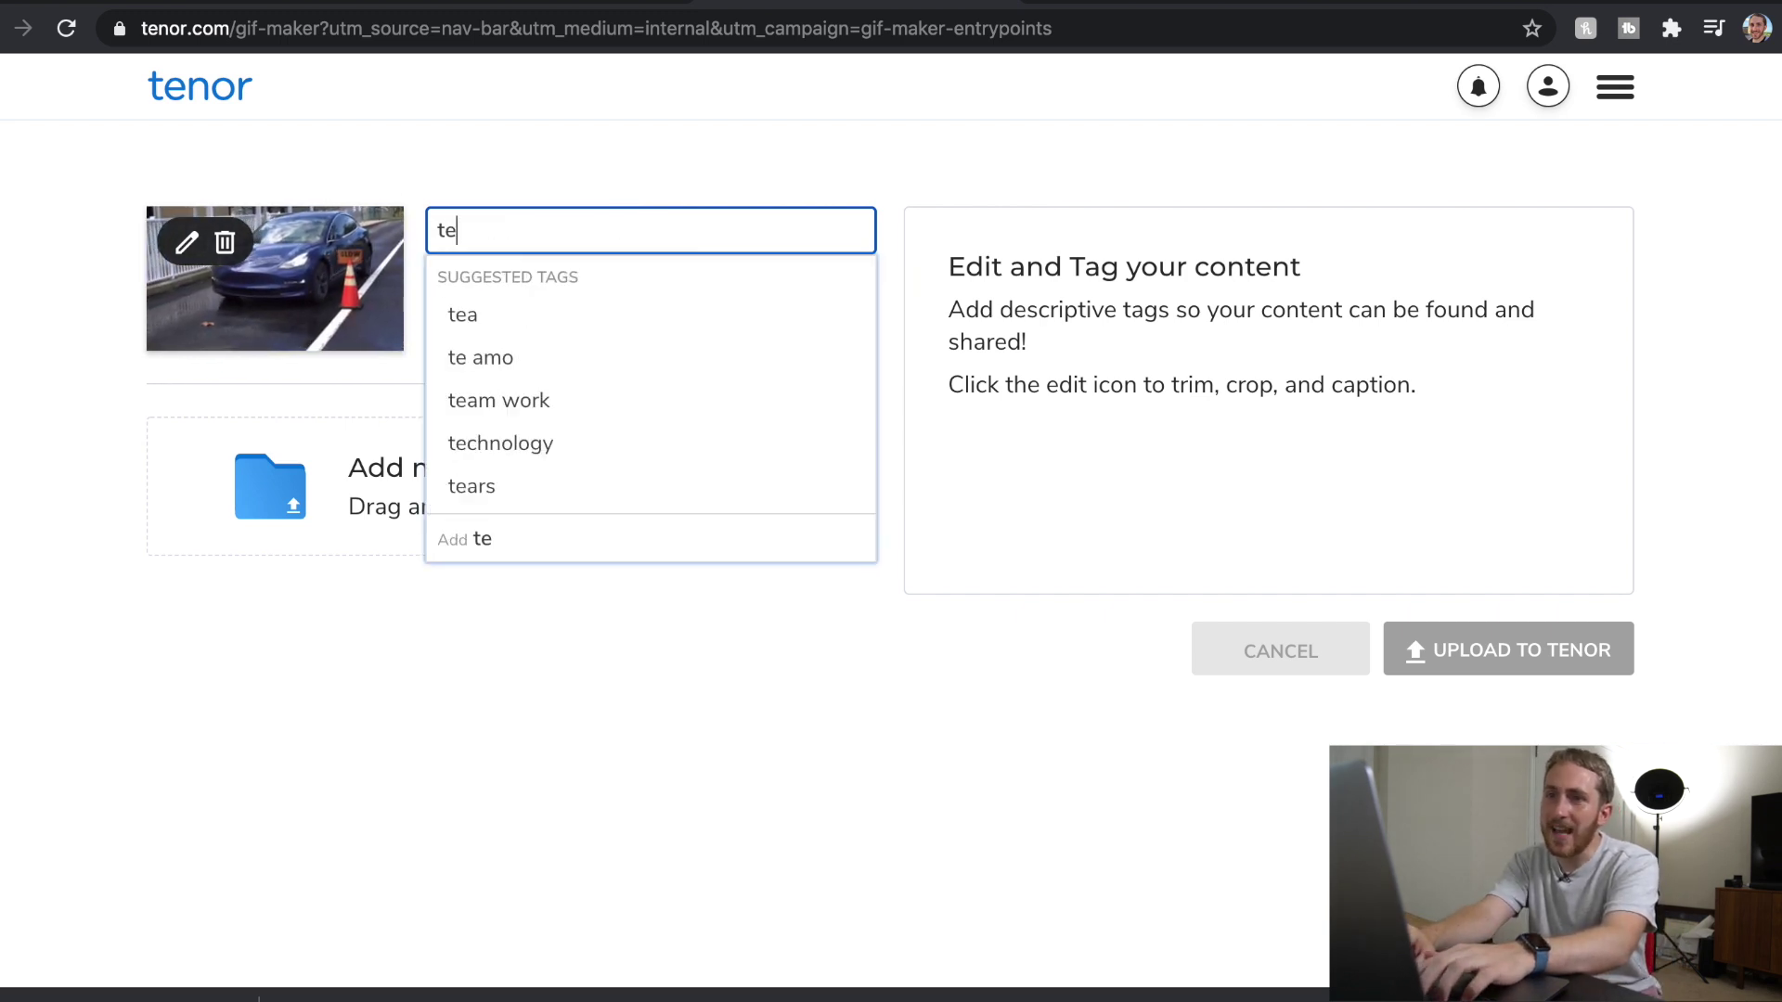
{"action": "type", "text": "sla"}
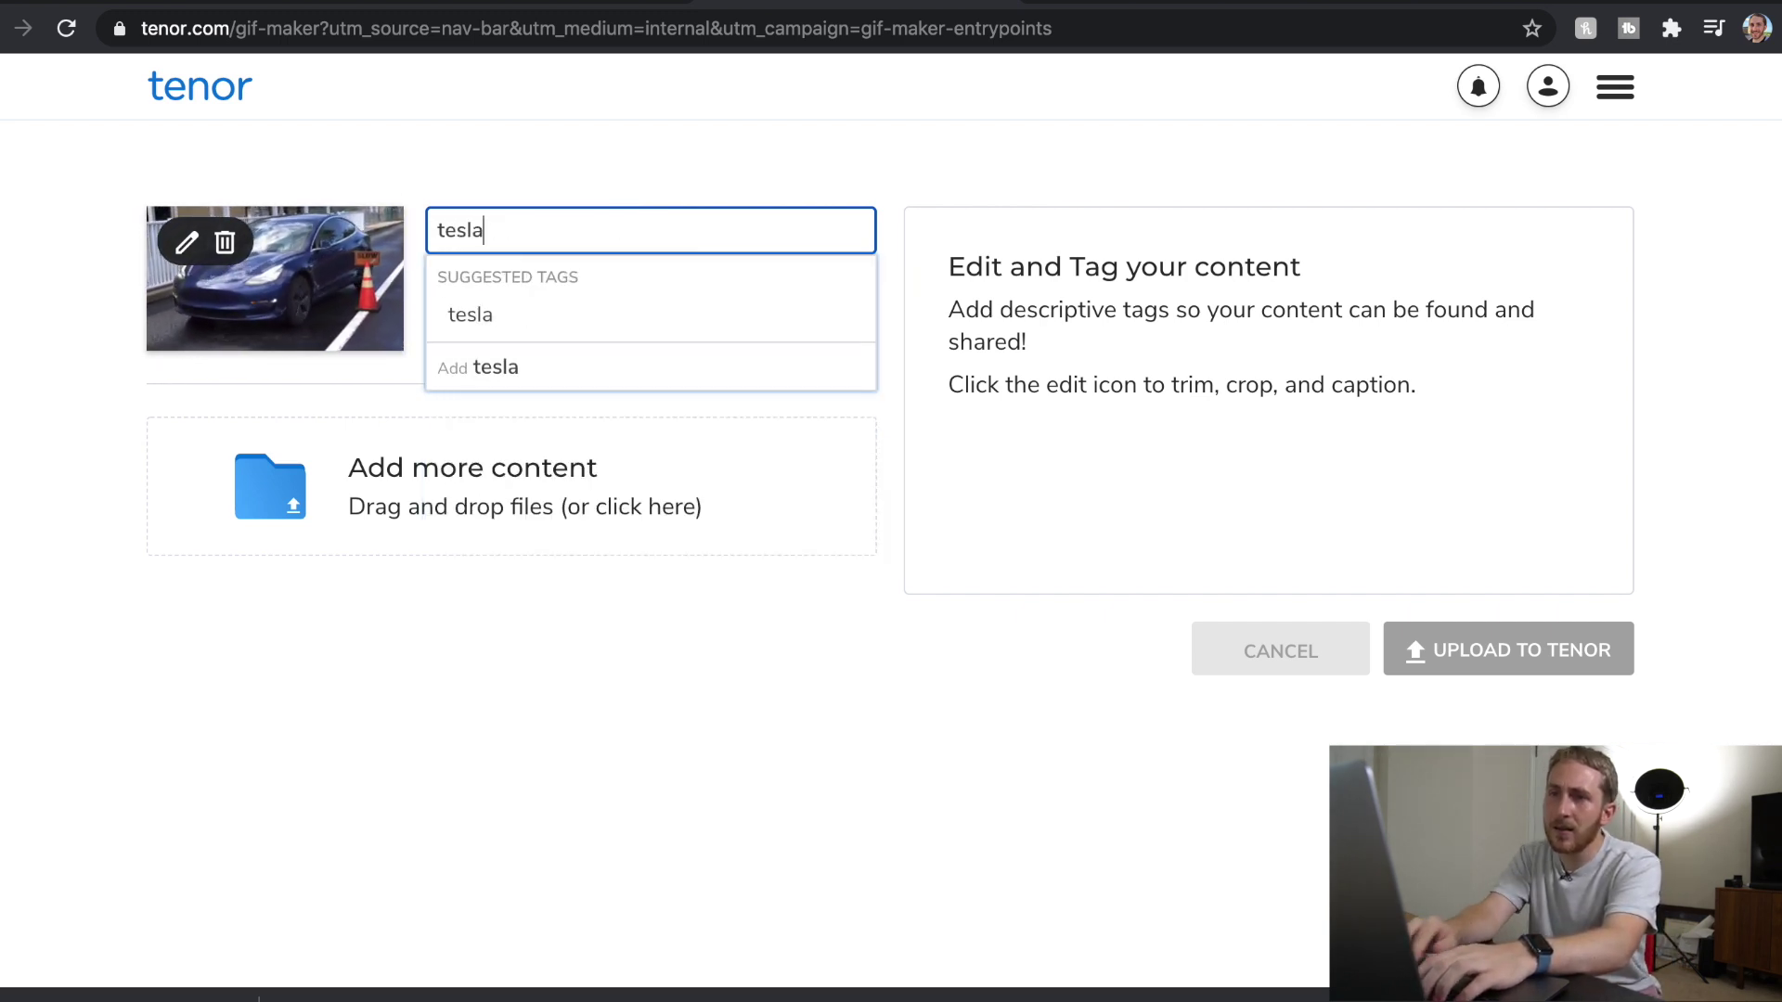
{"action": "key", "text": "Return"}
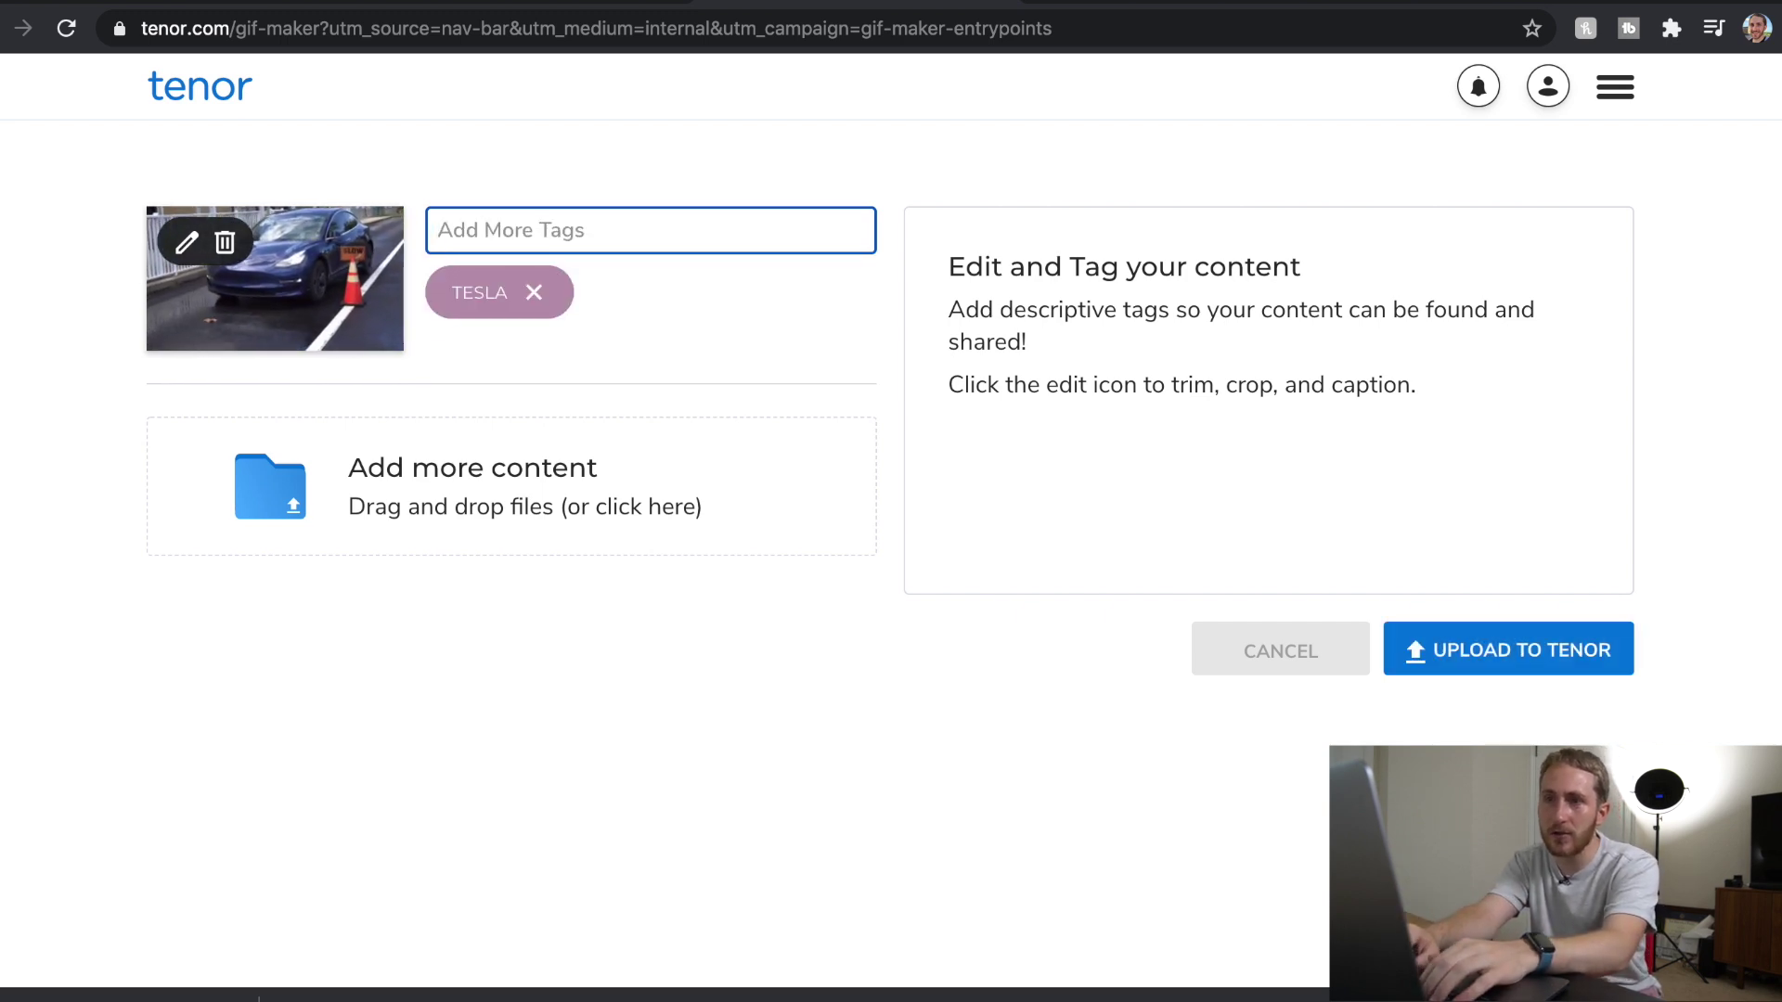
{"action": "type", "text": "tesla mod"}
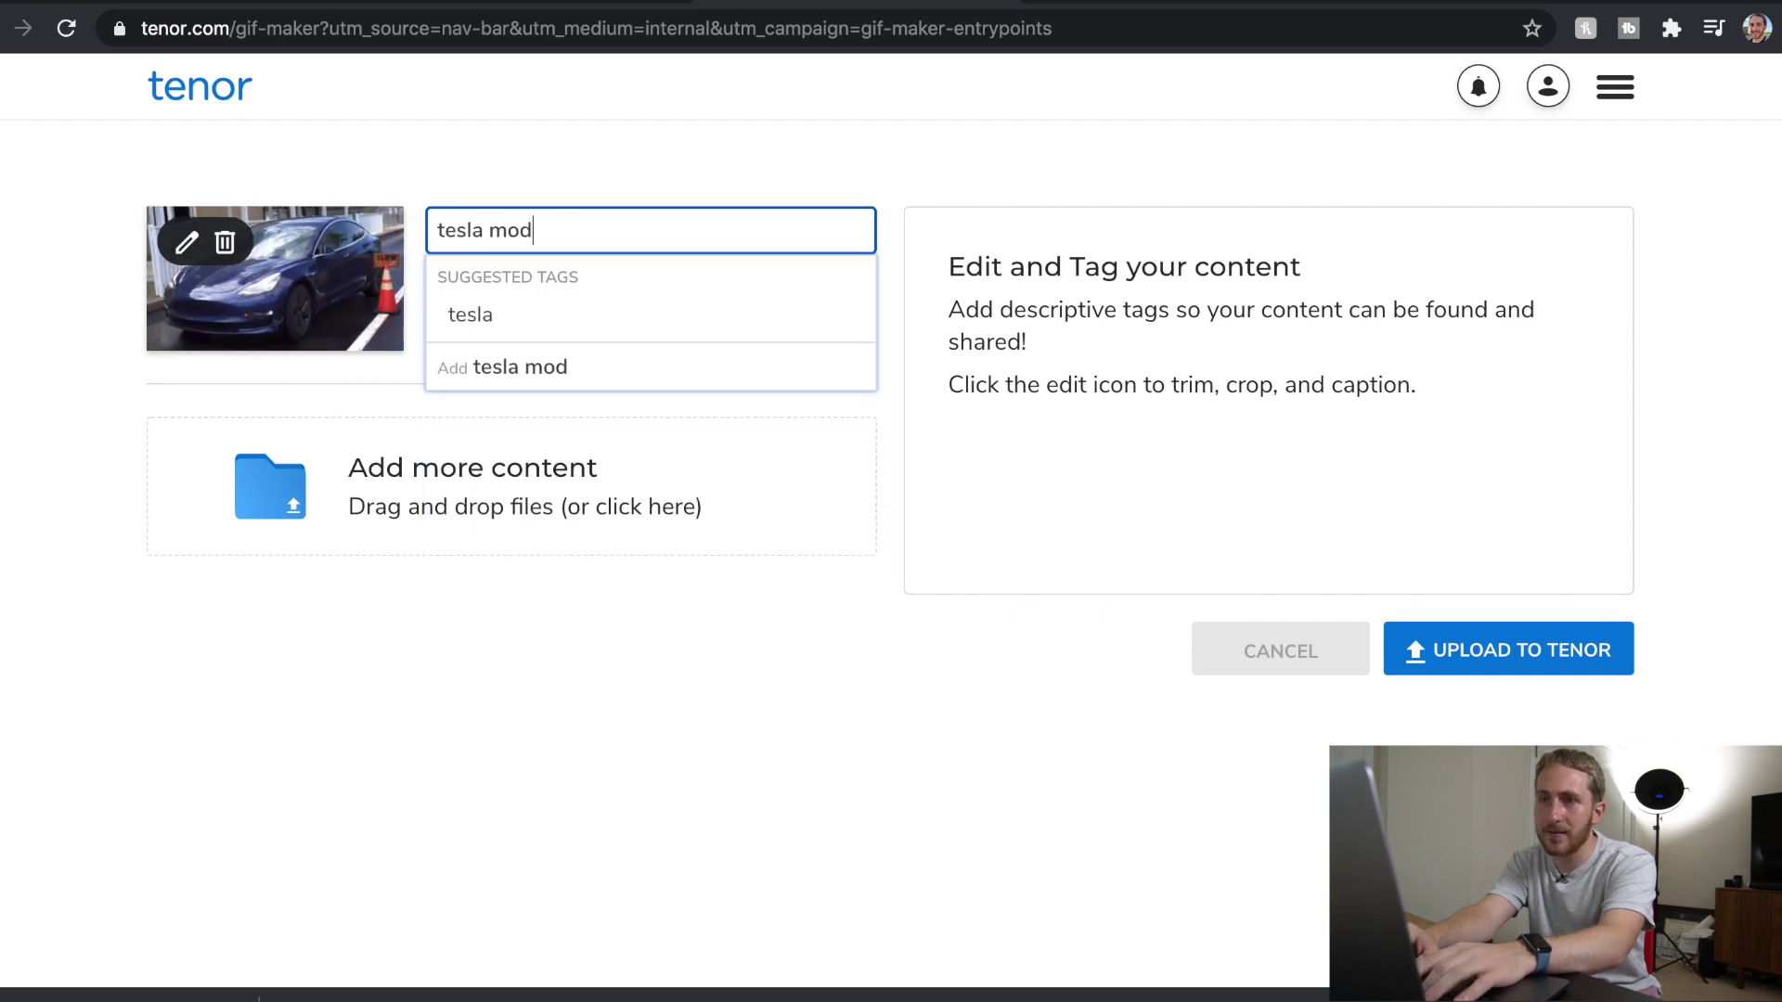
{"action": "type", "text": "el 3"}
{"action": "key", "text": "Return"}
{"action": "type", "text": "tesl"}
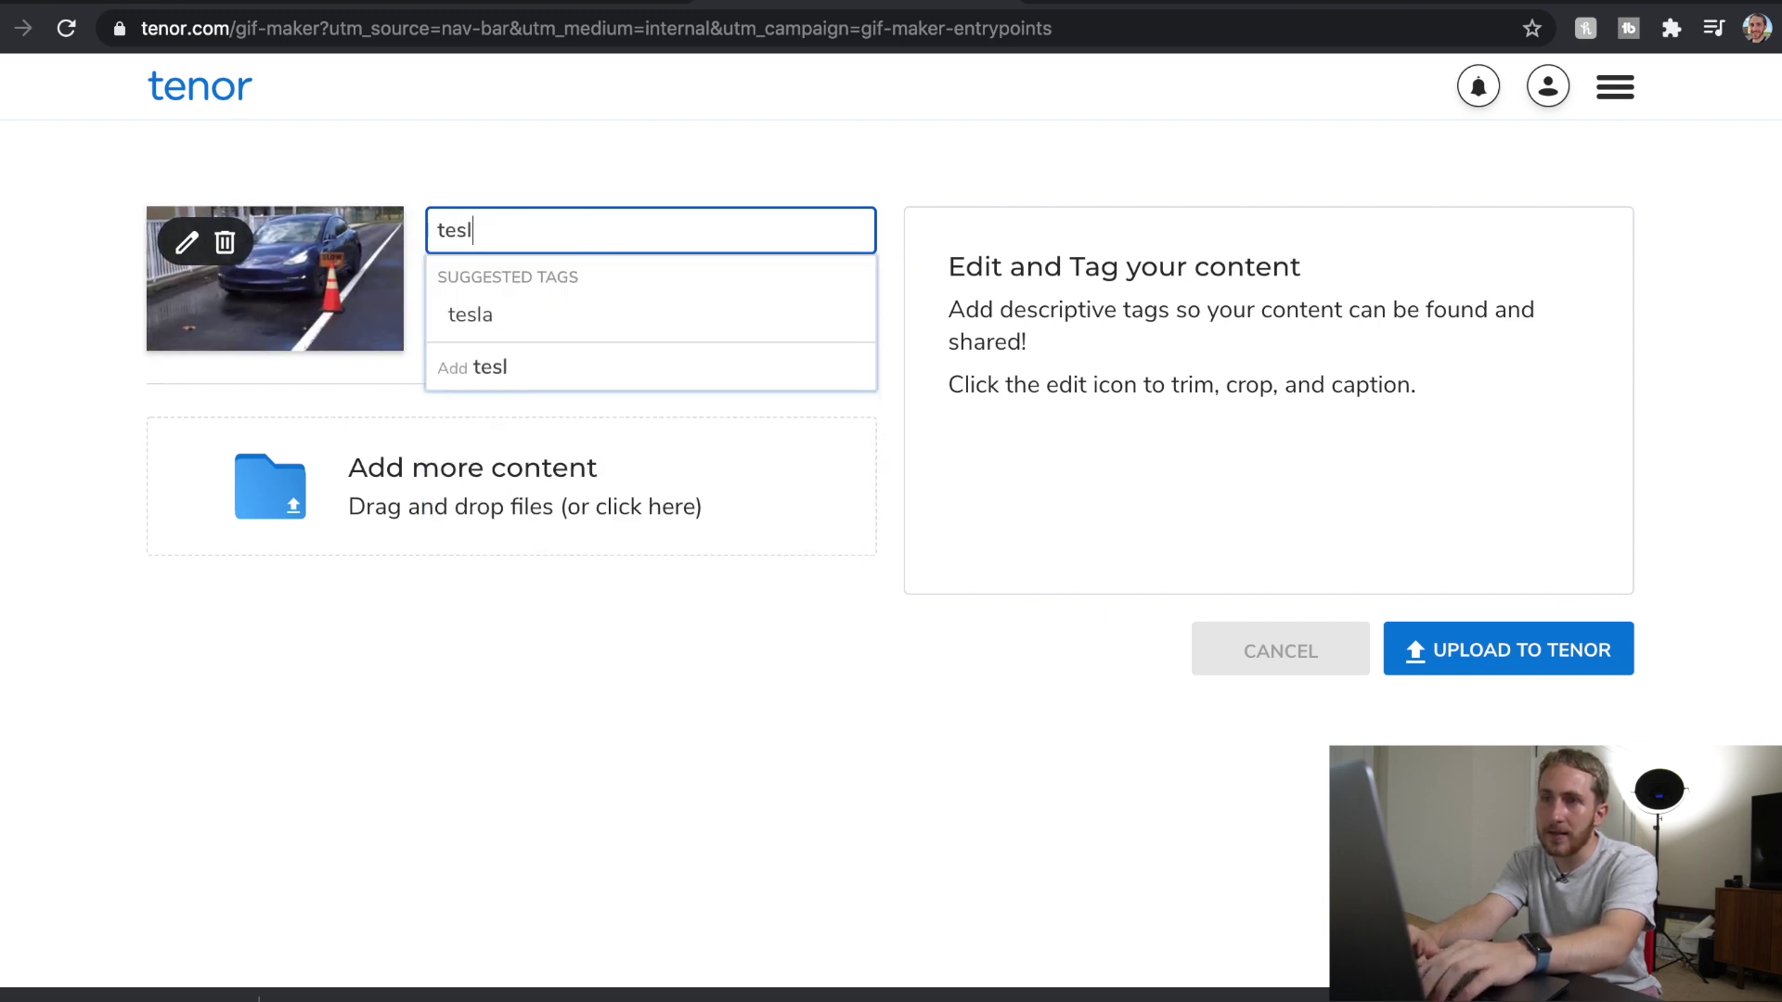
{"action": "type", "text": "a summon"}
{"action": "key", "text": "Return"}
{"action": "type", "text": "tesla smart"}
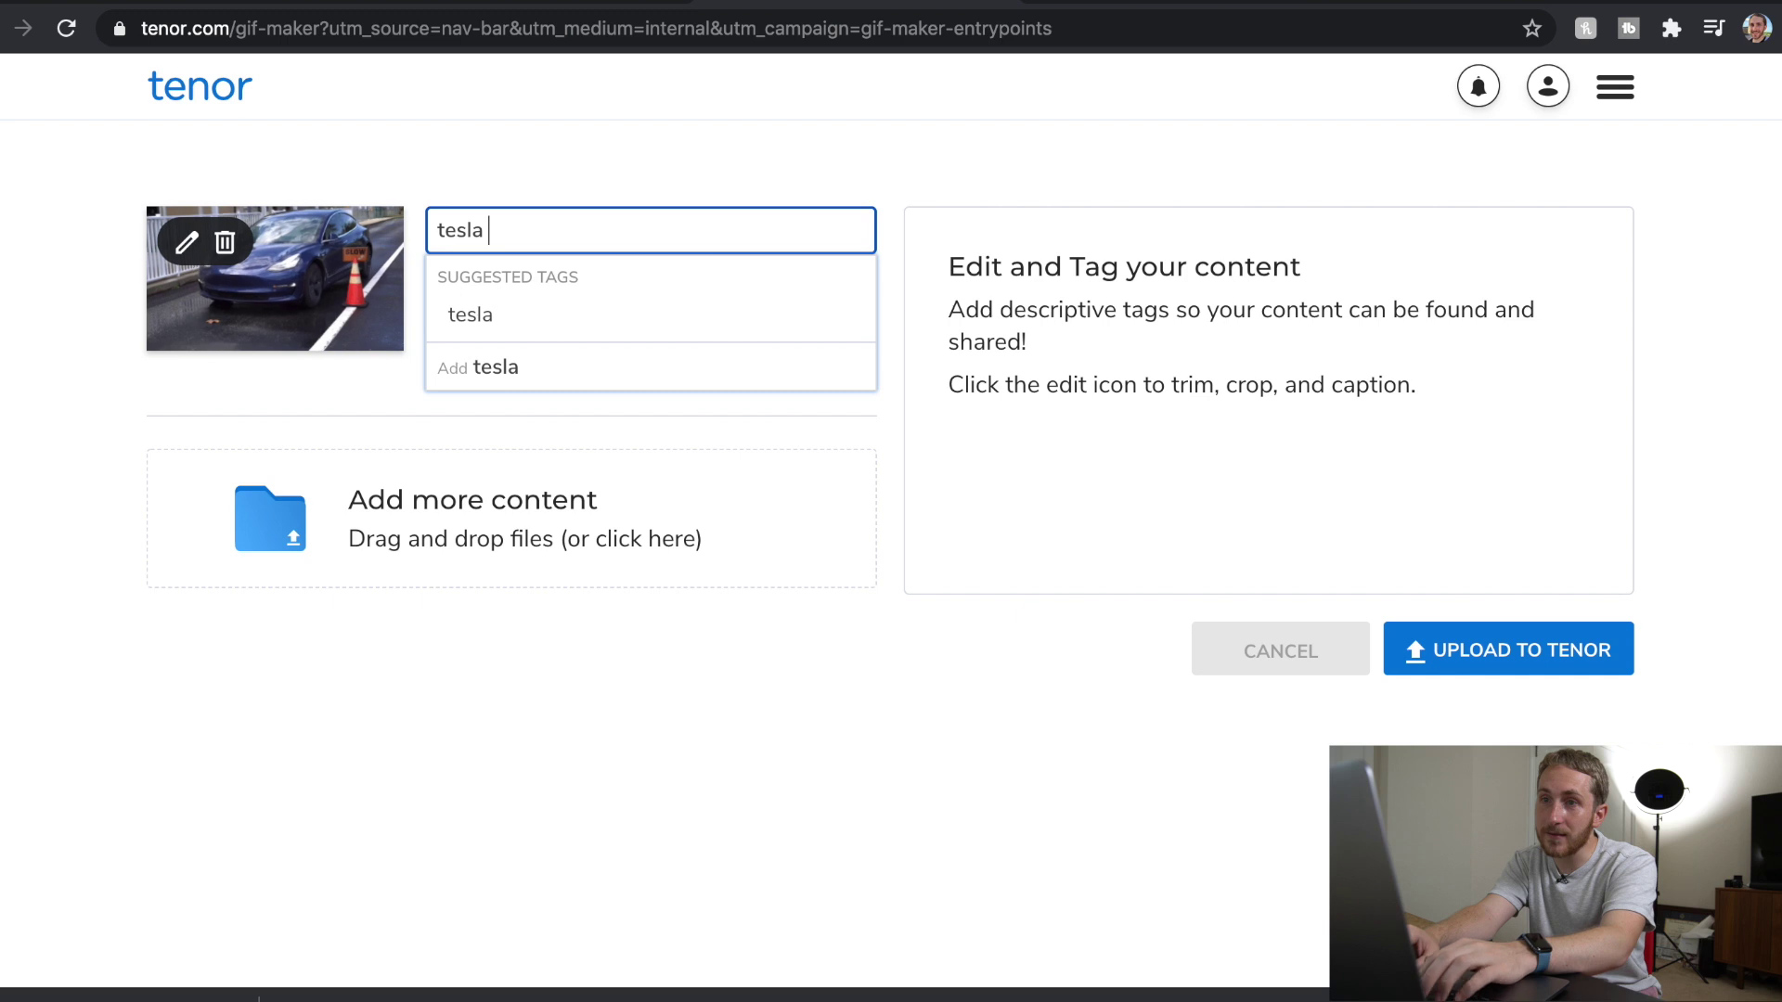
{"action": "key", "text": "Return"}
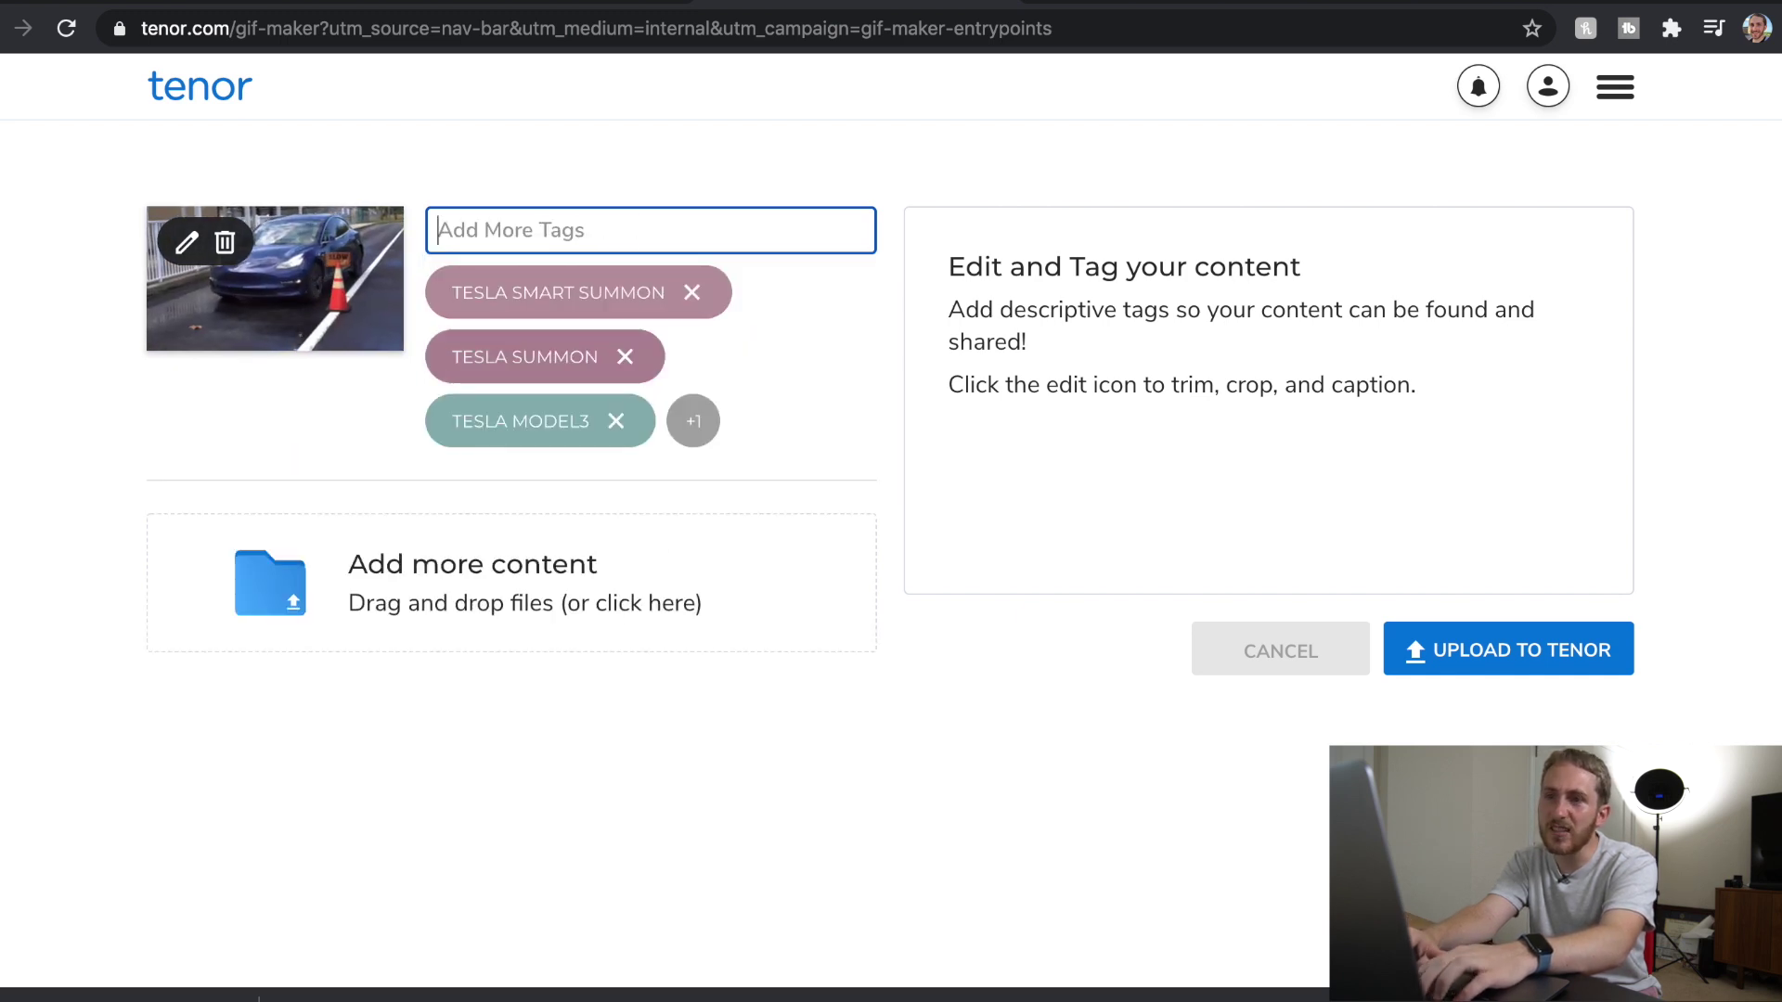
Add tags tesla fsd, tesla autopilot, tesla no one driving and blue tesla, then upload to Tenor
{"action": "type", "text": "tesla fsd"}
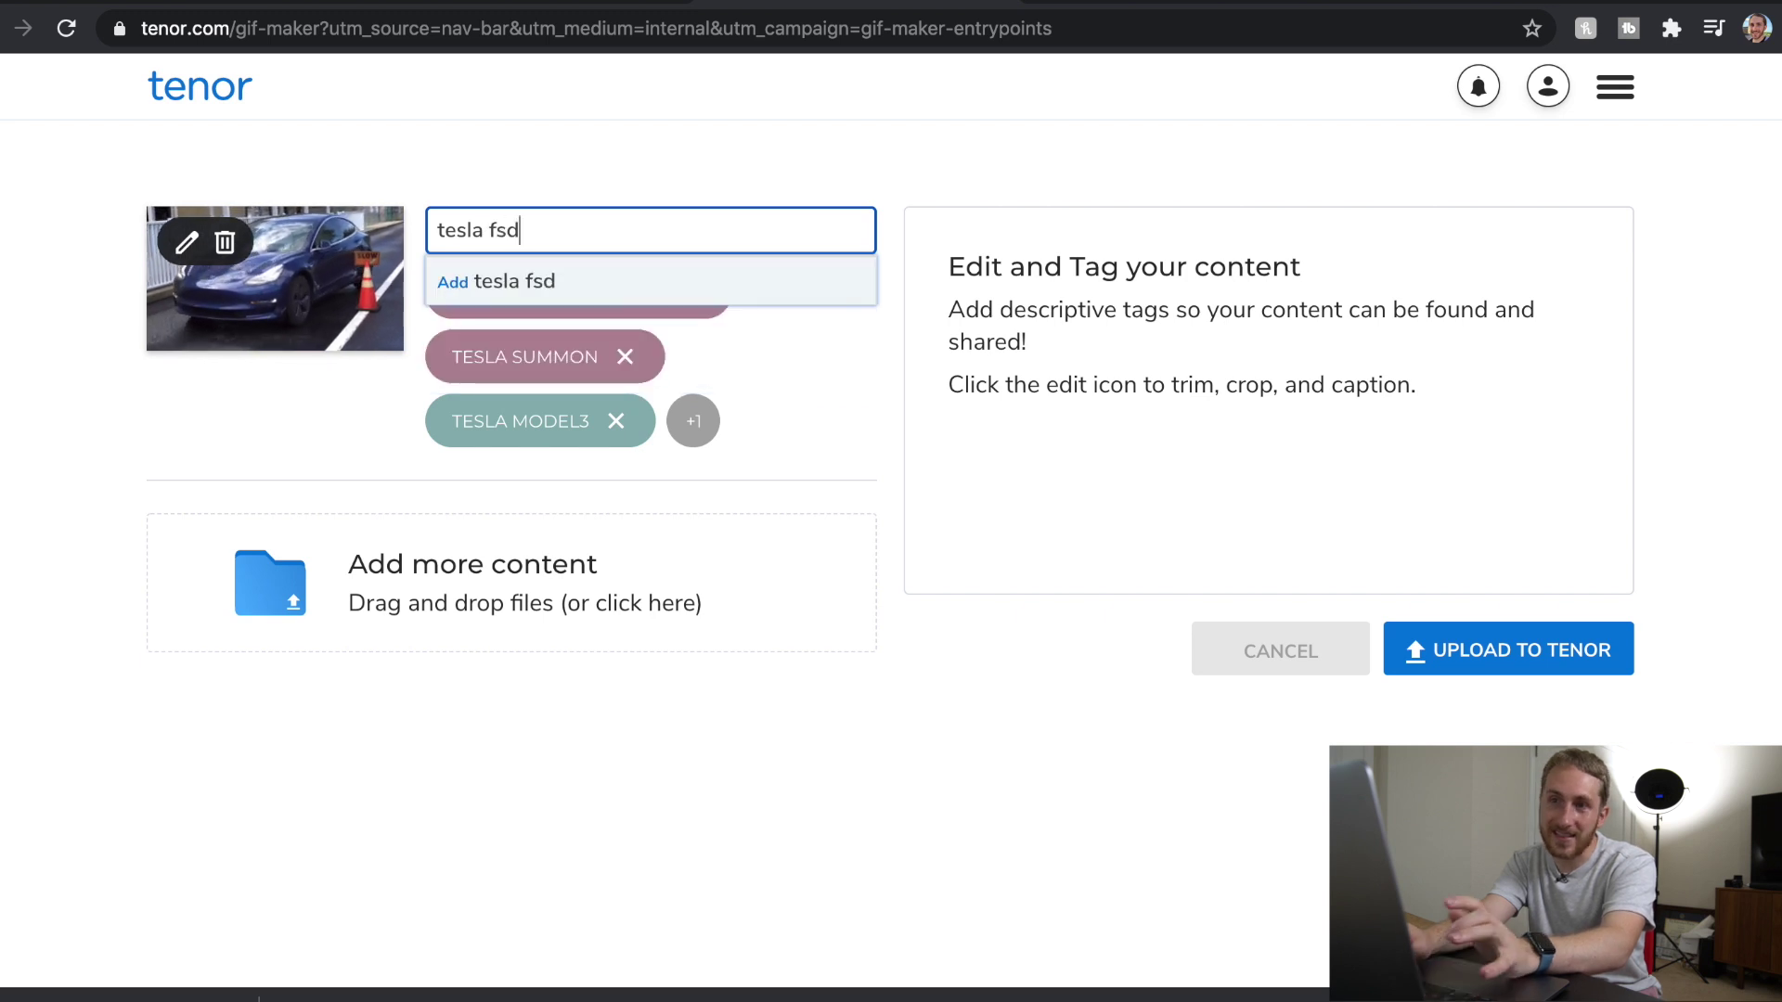
{"action": "key", "text": "Return"}
{"action": "type", "text": "tes"}
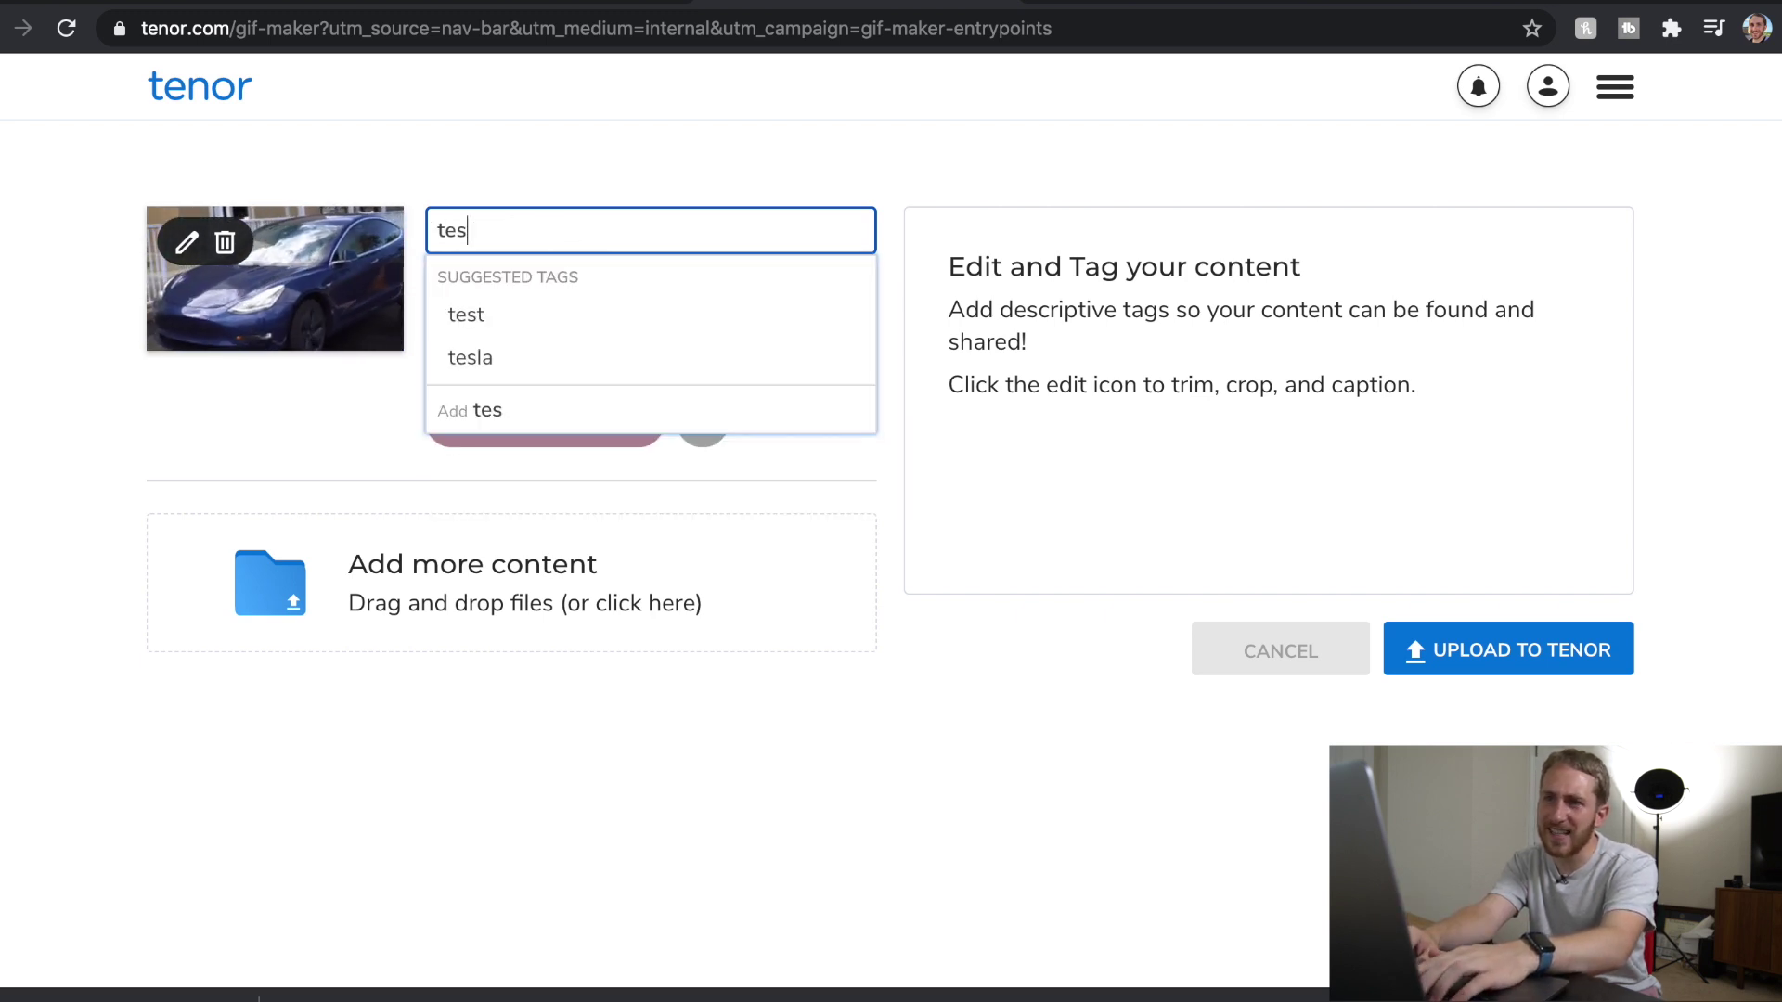
{"action": "type", "text": "la autopilot"}
{"action": "key", "text": "Return"}
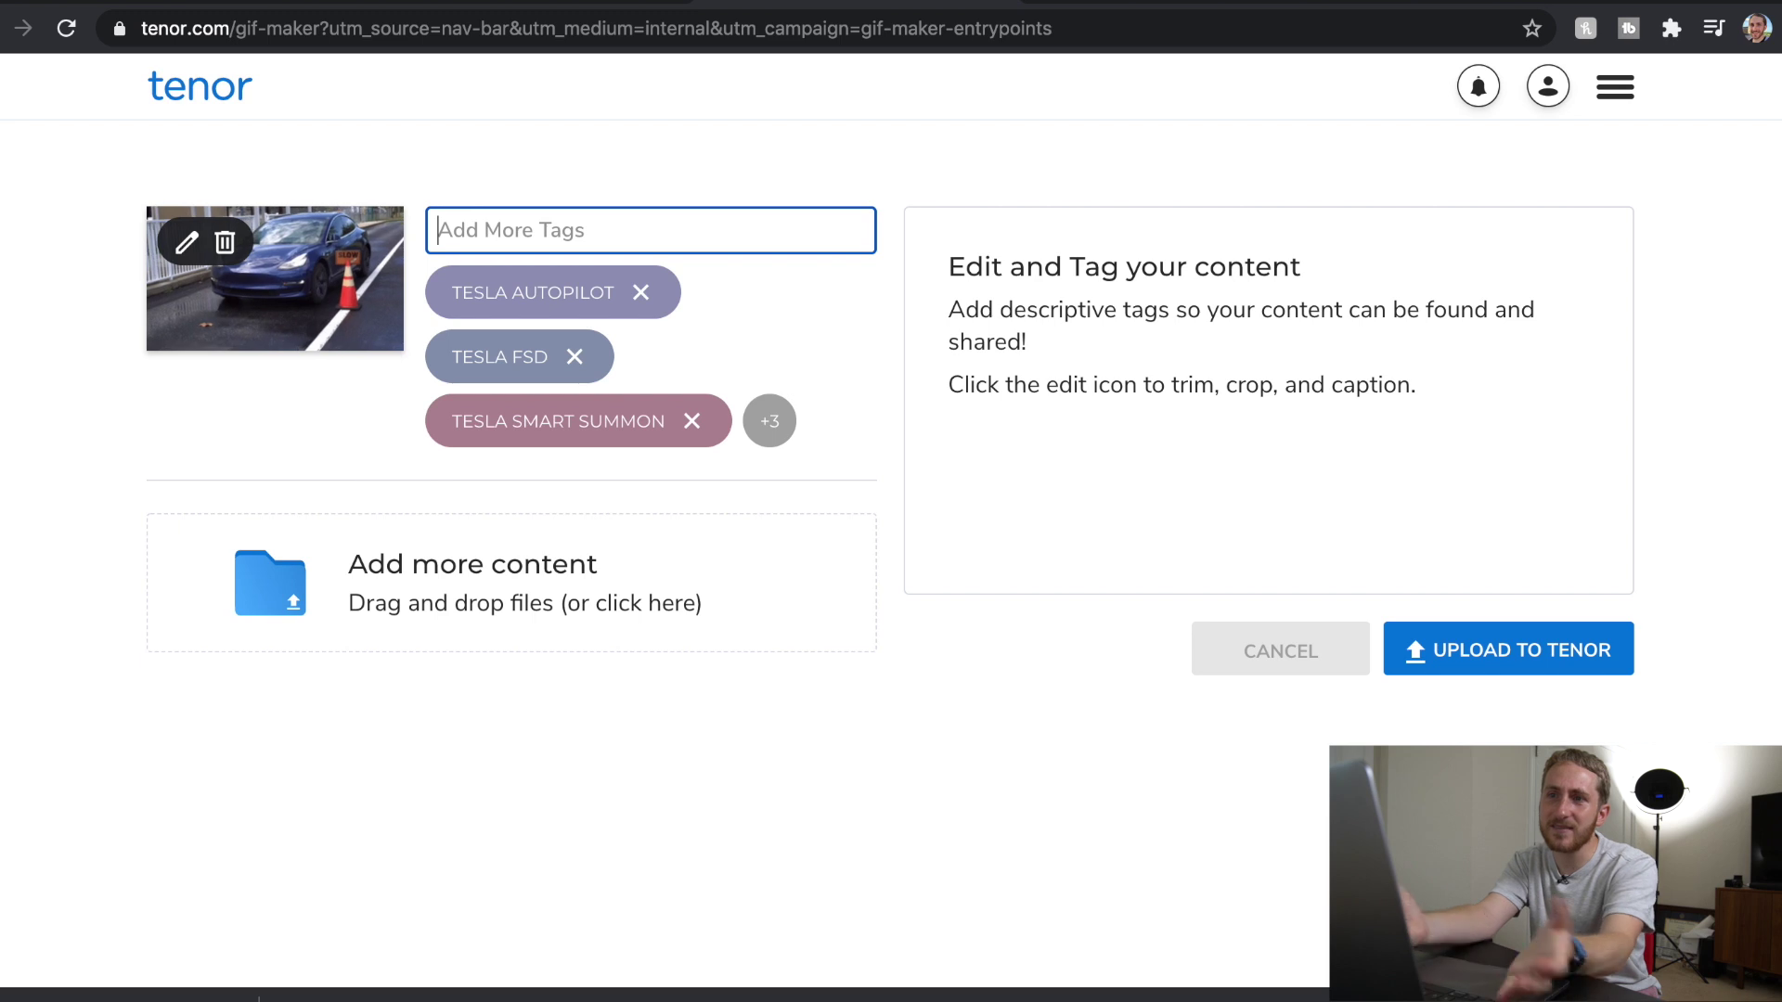
{"action": "type", "text": "tesla no one driv"}
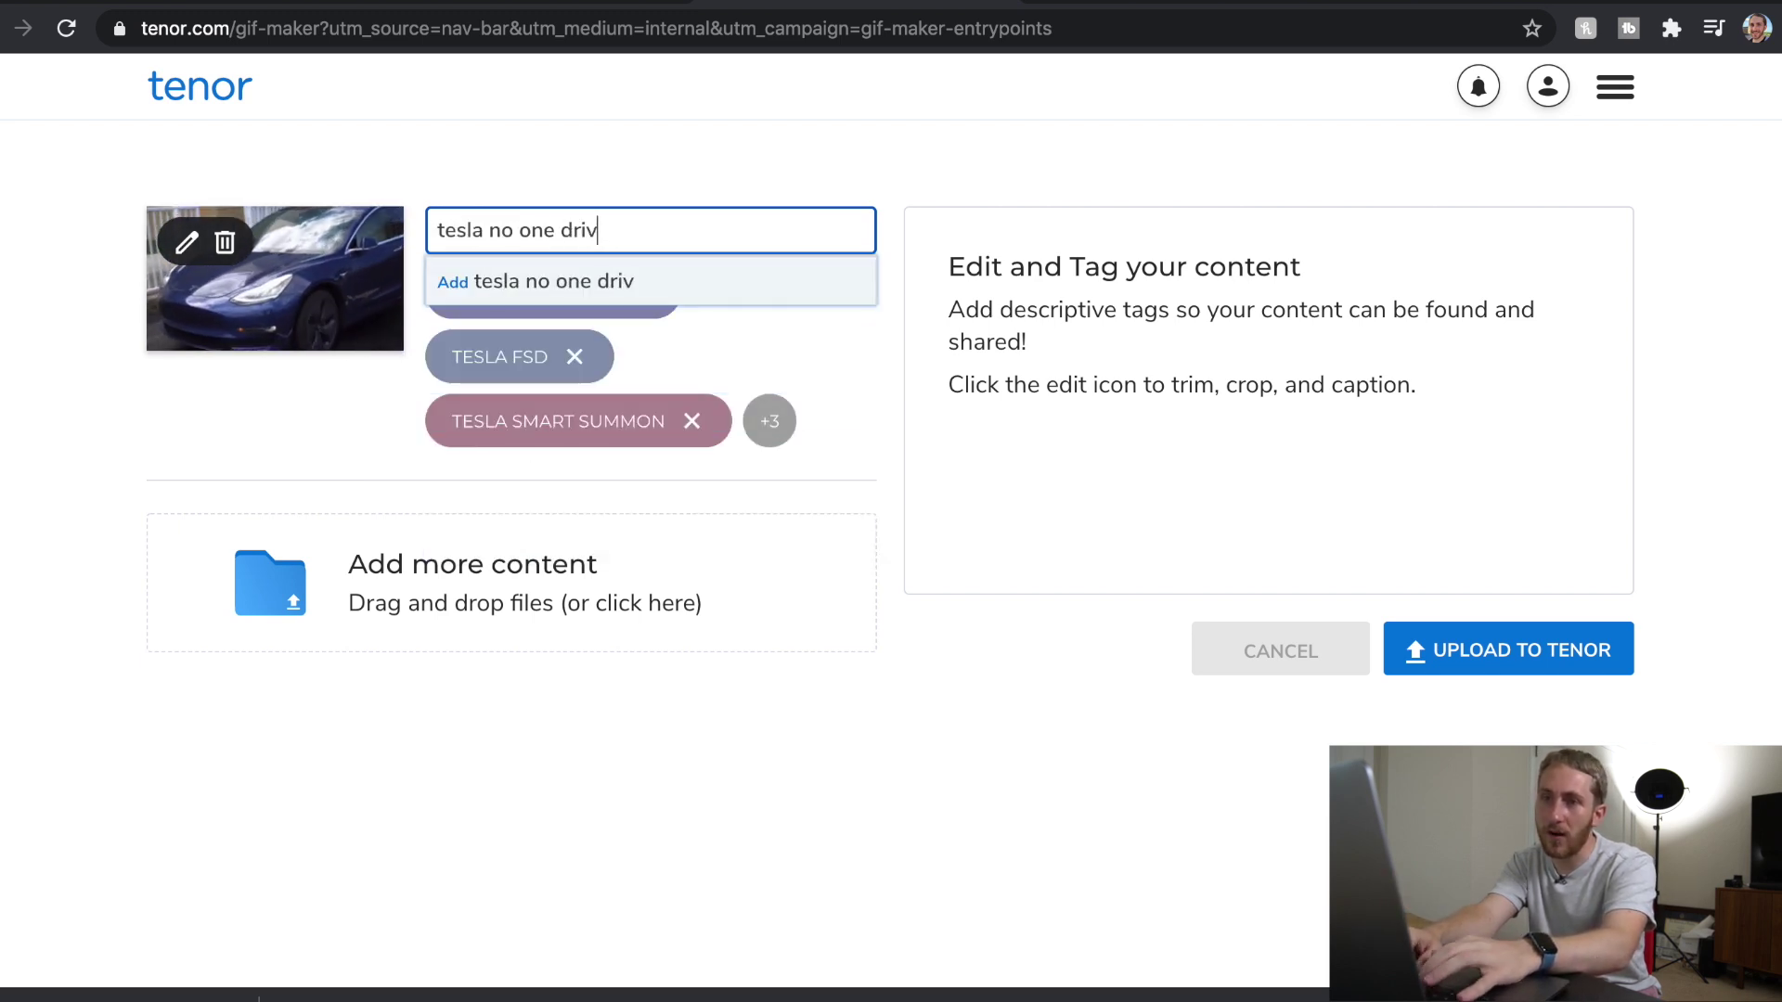
{"action": "type", "text": "ing"}
{"action": "key", "text": "Return"}
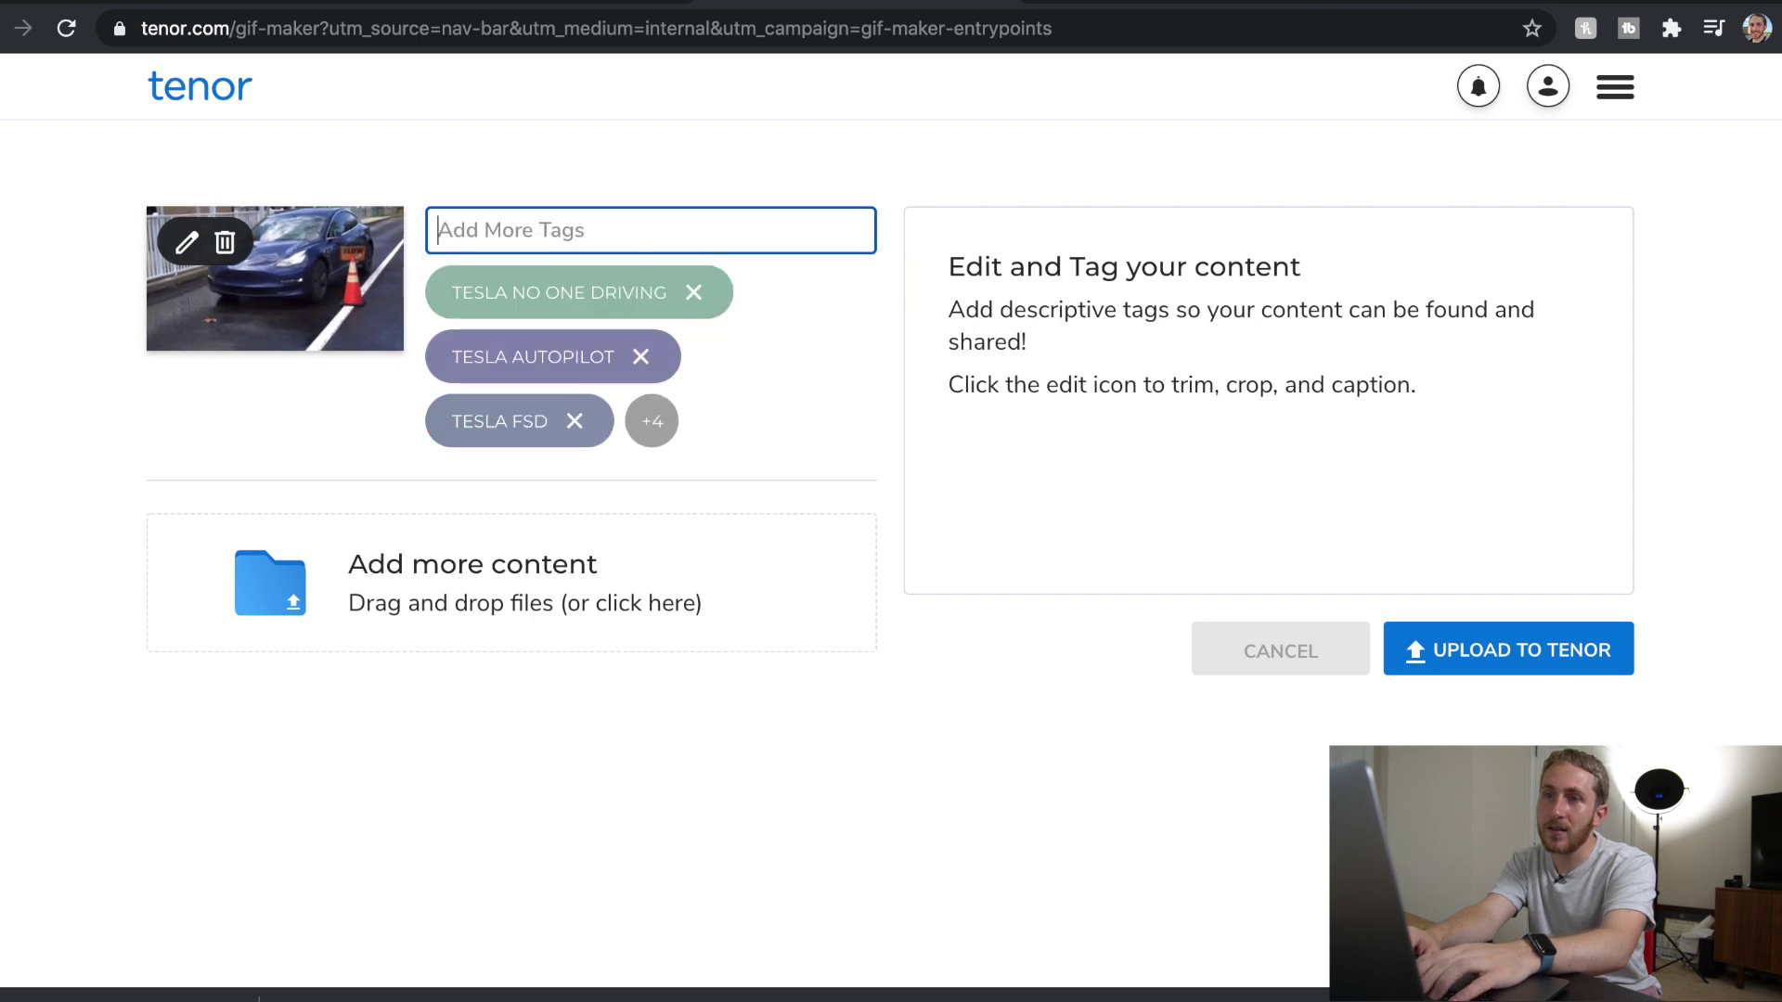
{"action": "type", "text": "blue tesla"}
{"action": "key", "text": "Return"}
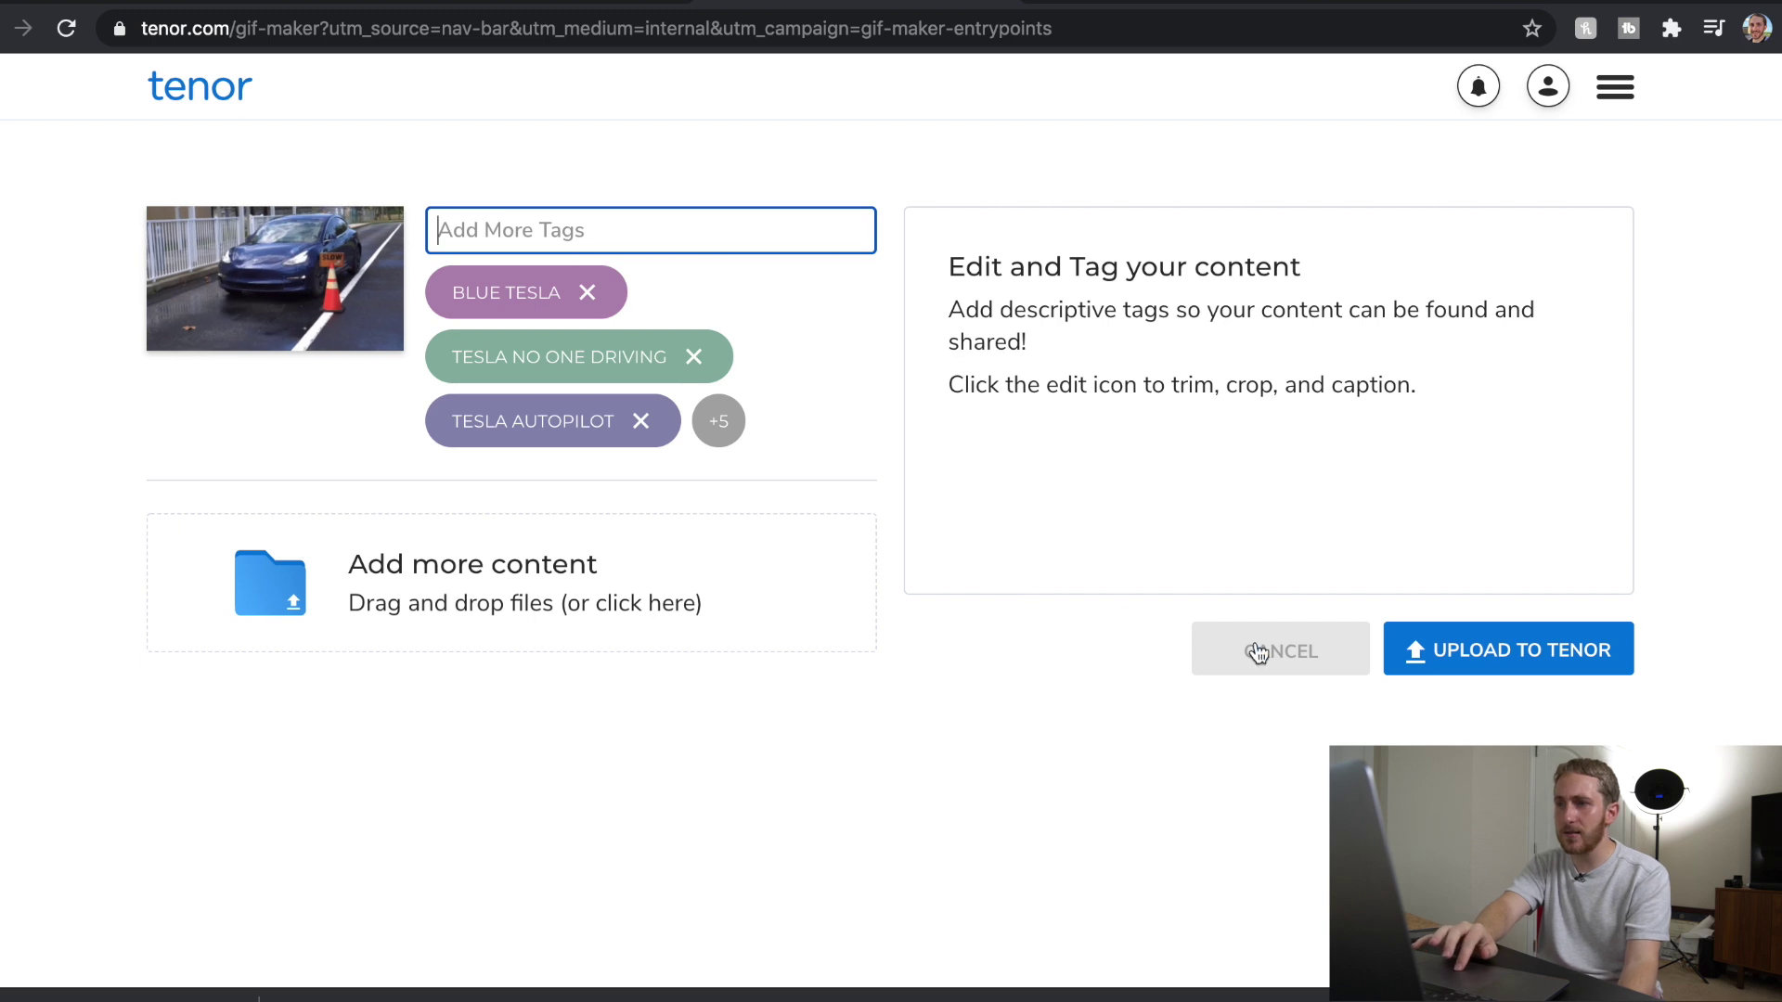
{"action": "left_click", "coordinate": [1471, 655]}
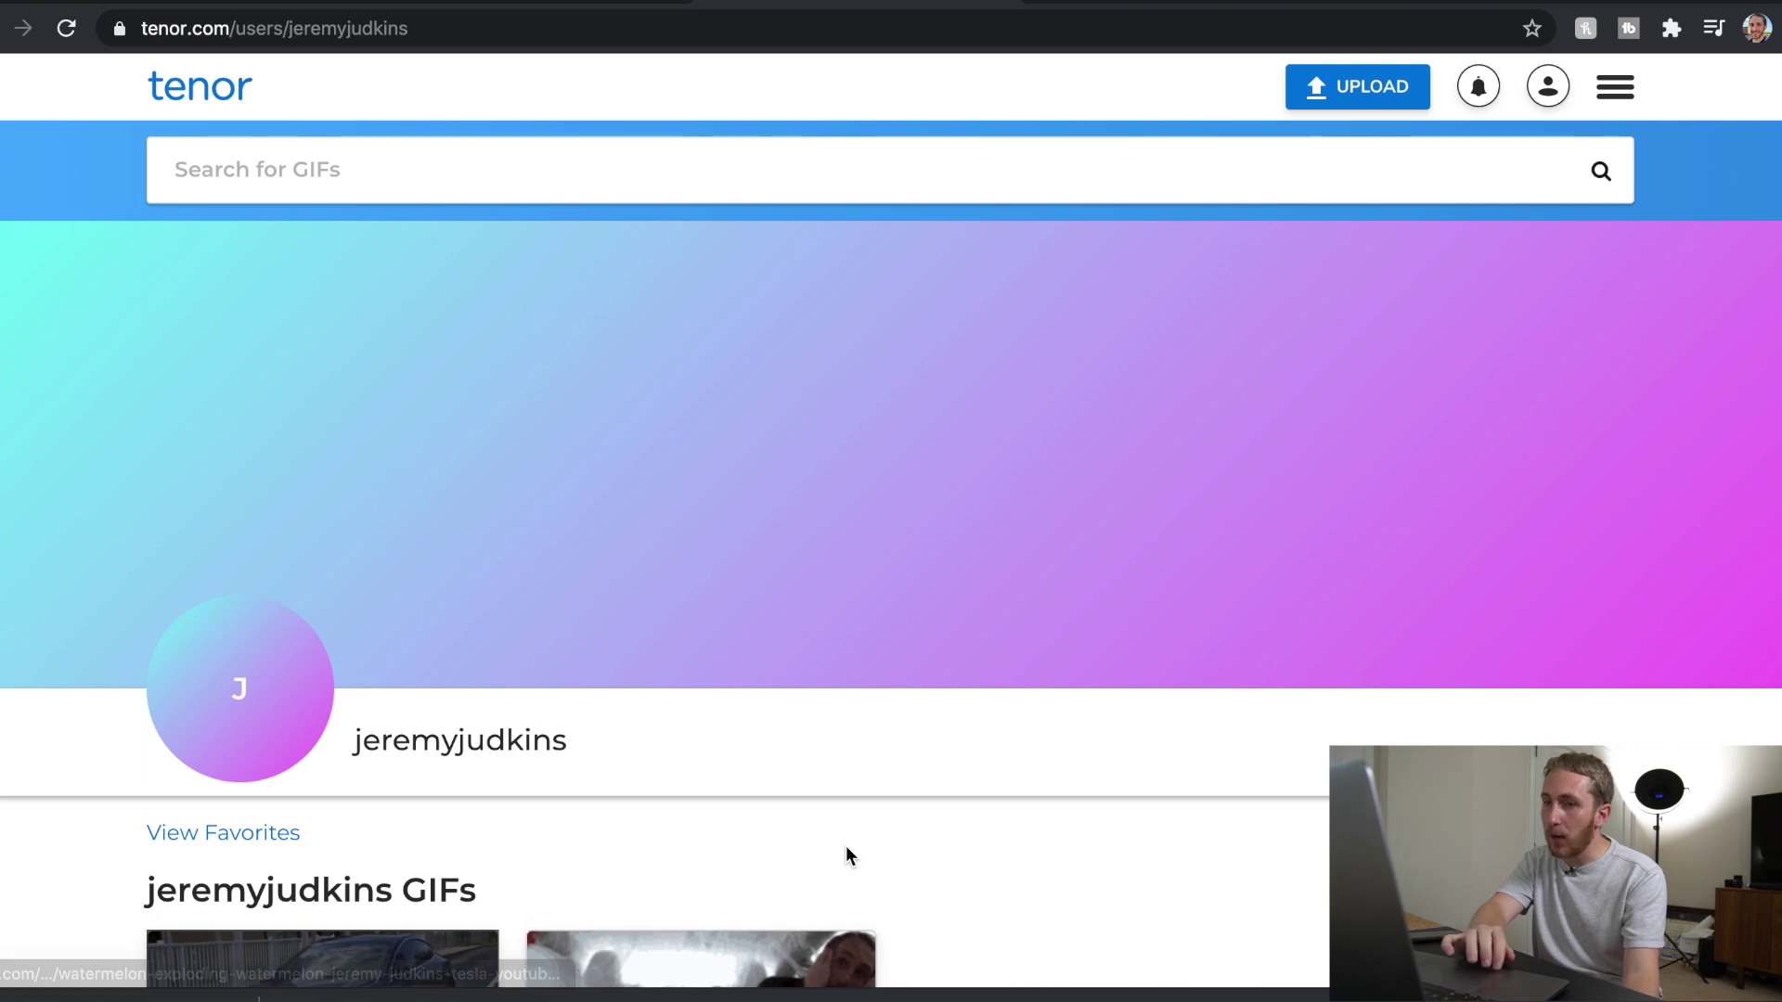
Open the uploaded blue Tesla GIF's page from your profile and look through its details
{"action": "scroll", "coordinate": [845, 851], "scroll_direction": "down", "scroll_amount": 2}
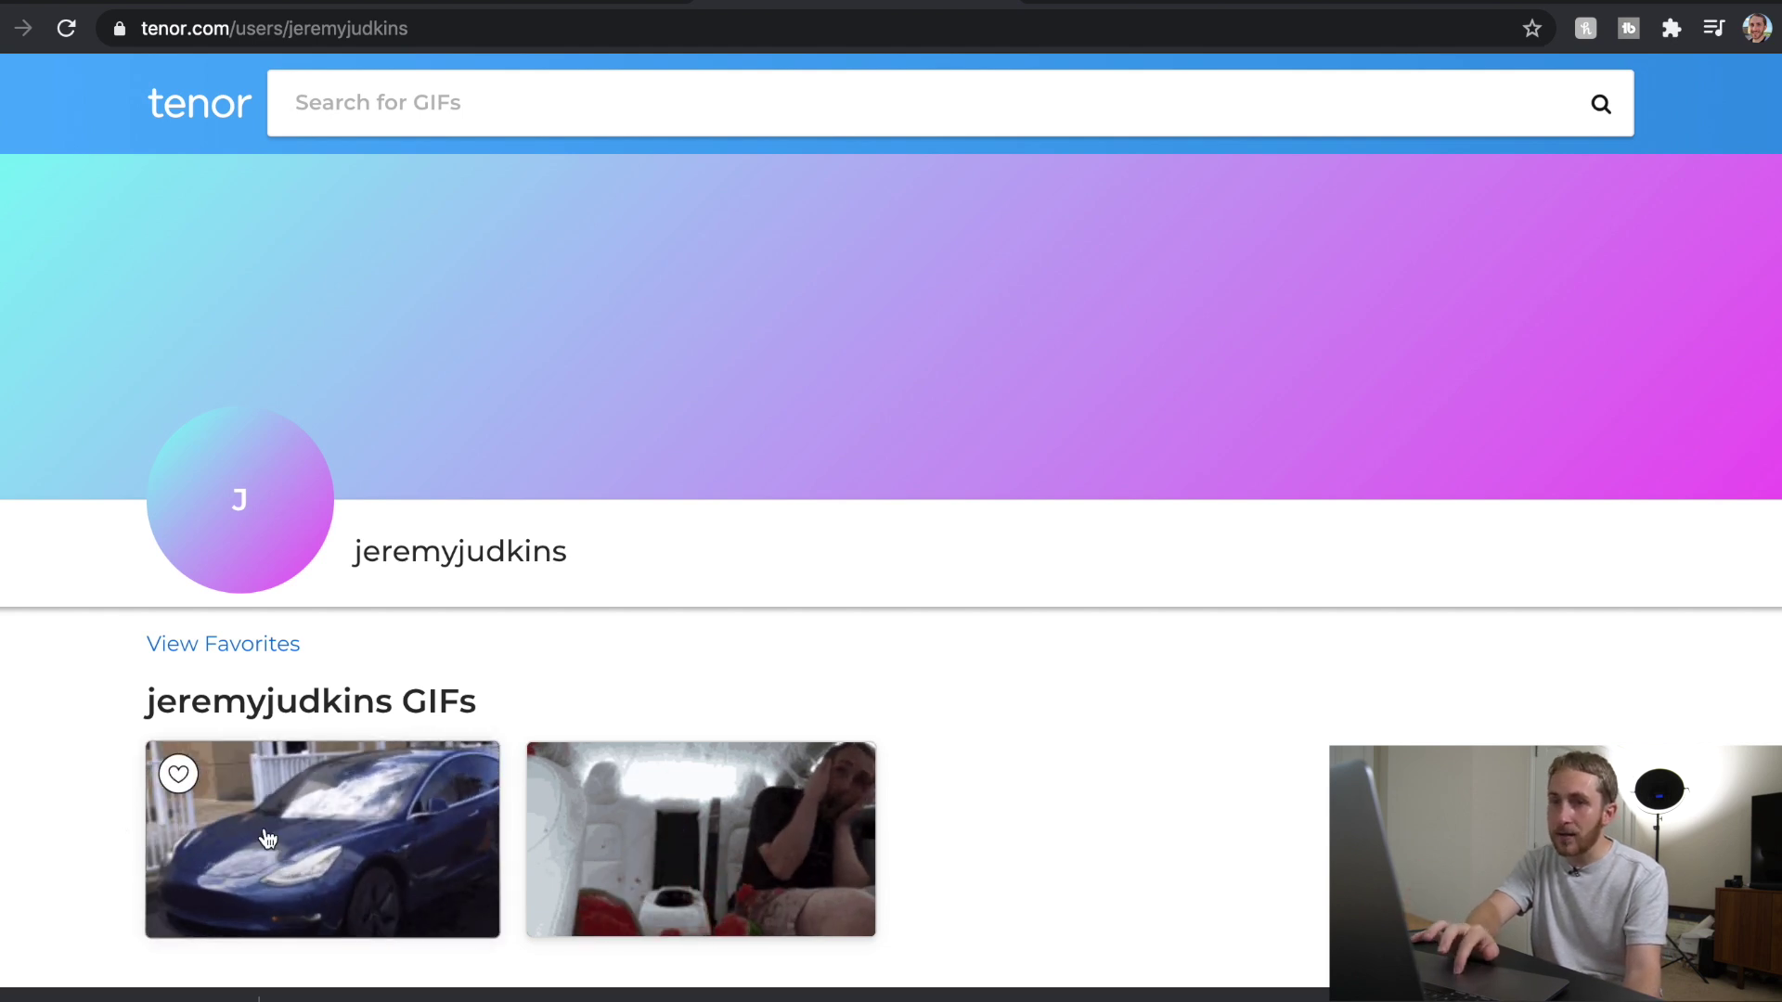
{"action": "scroll", "coordinate": [125, 744], "scroll_direction": "down", "scroll_amount": 1}
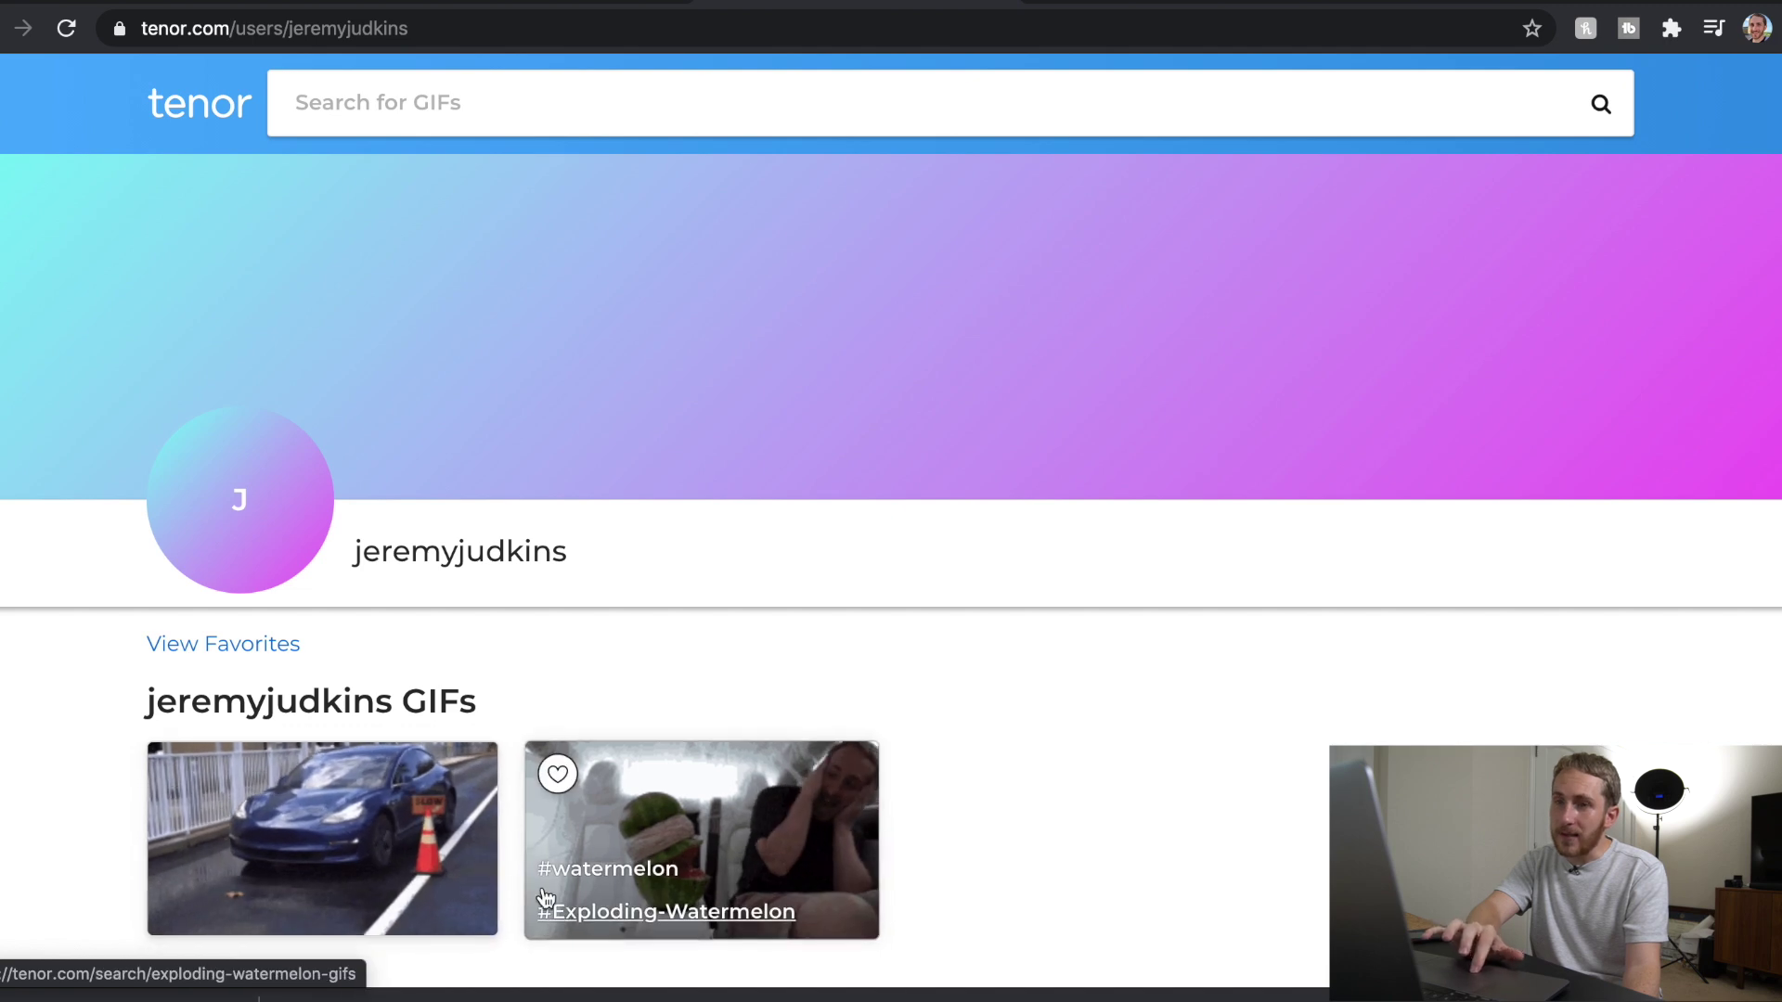
{"action": "left_click", "coordinate": [327, 820]}
{"action": "scroll", "coordinate": [327, 820], "scroll_direction": "down", "scroll_amount": 8}
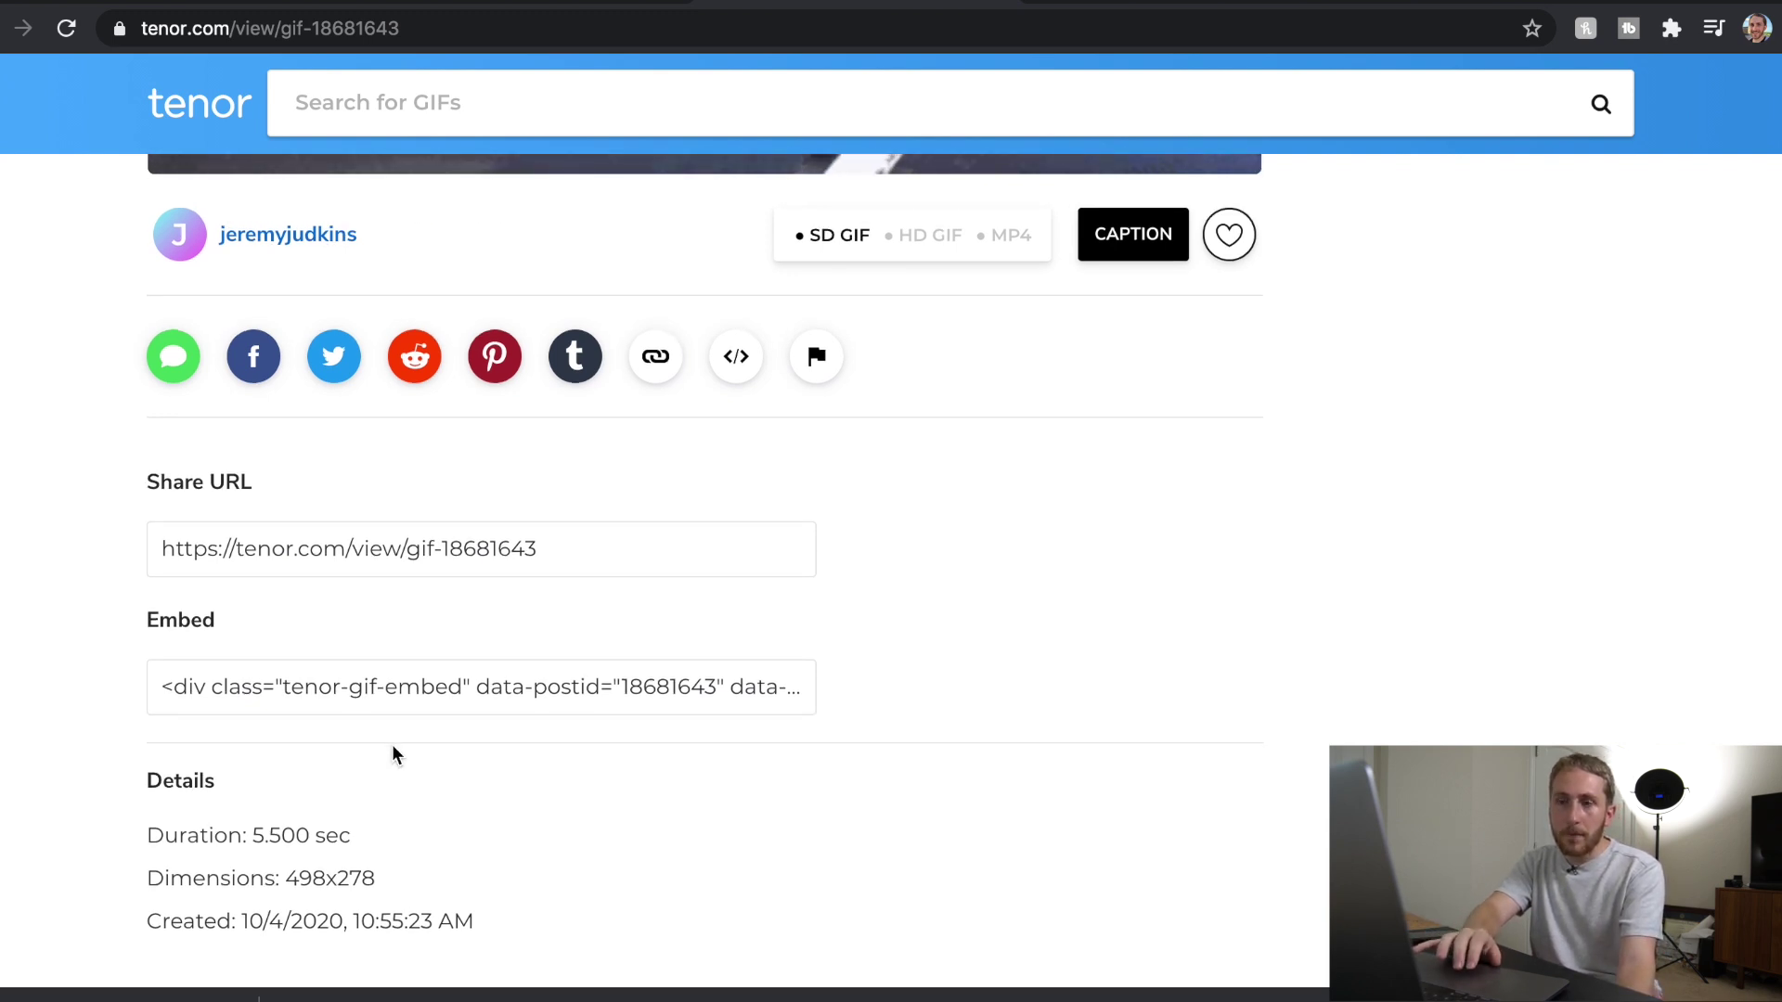
{"action": "scroll", "coordinate": [405, 724], "scroll_direction": "up", "scroll_amount": 8}
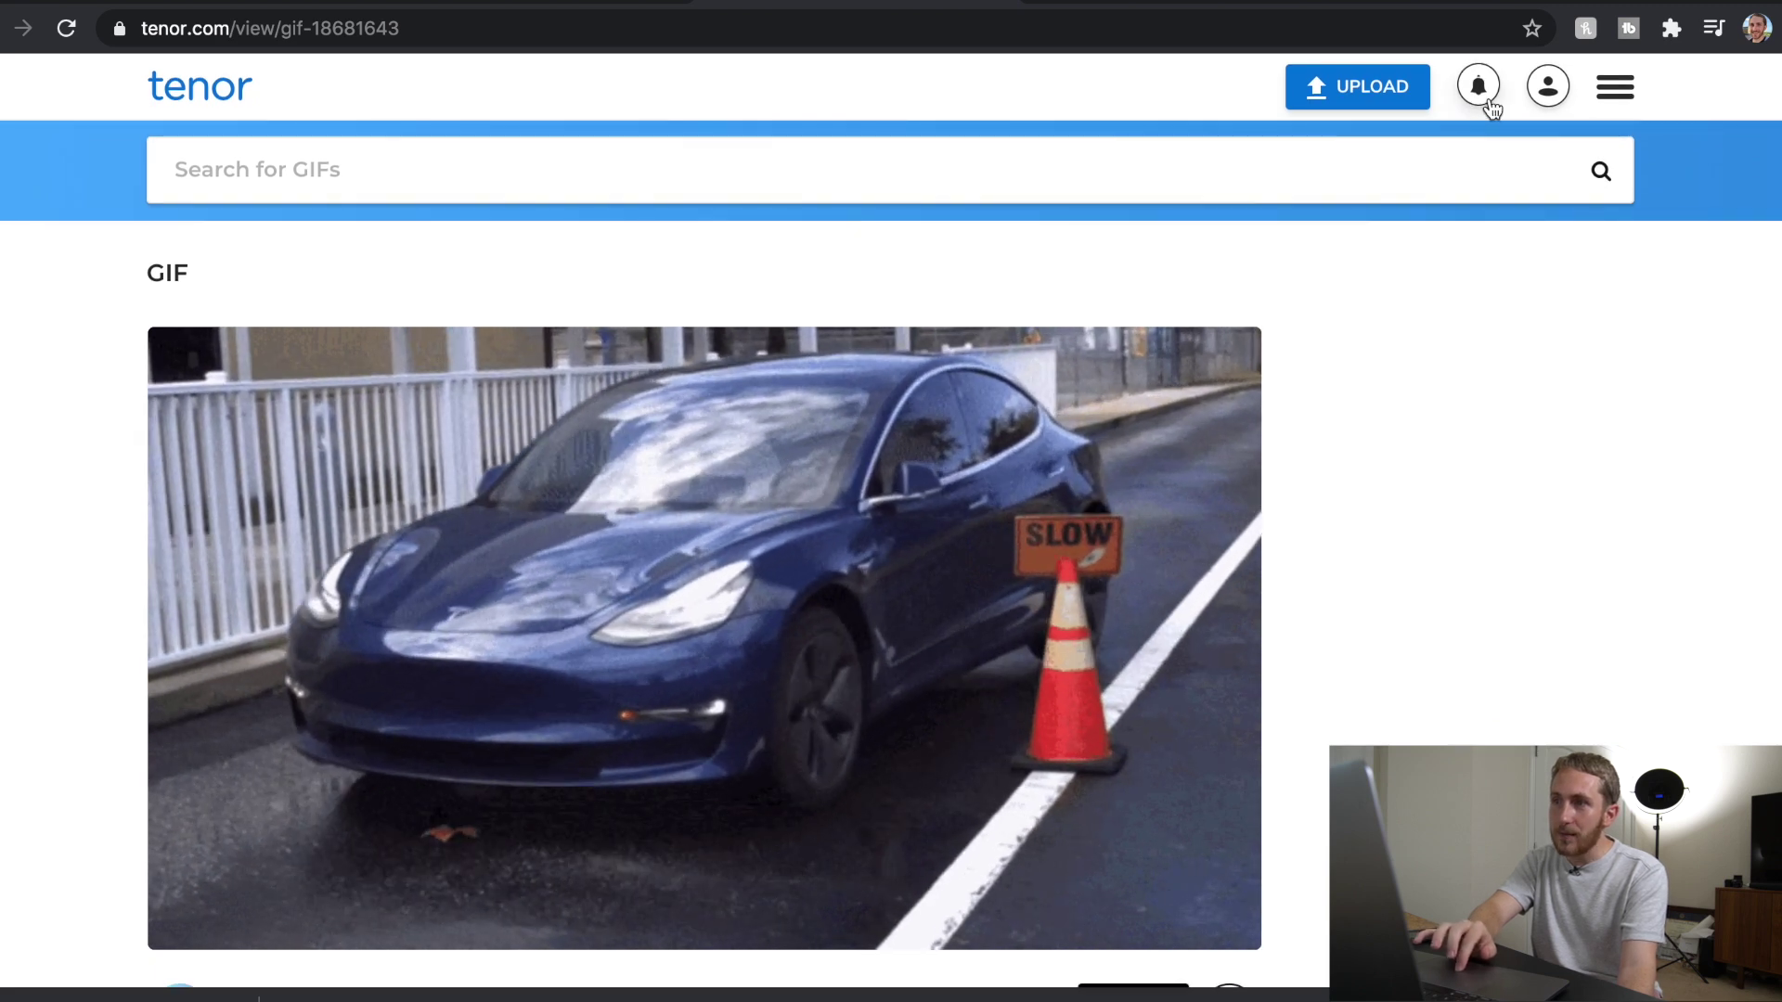
{"action": "left_click", "coordinate": [1488, 108]}
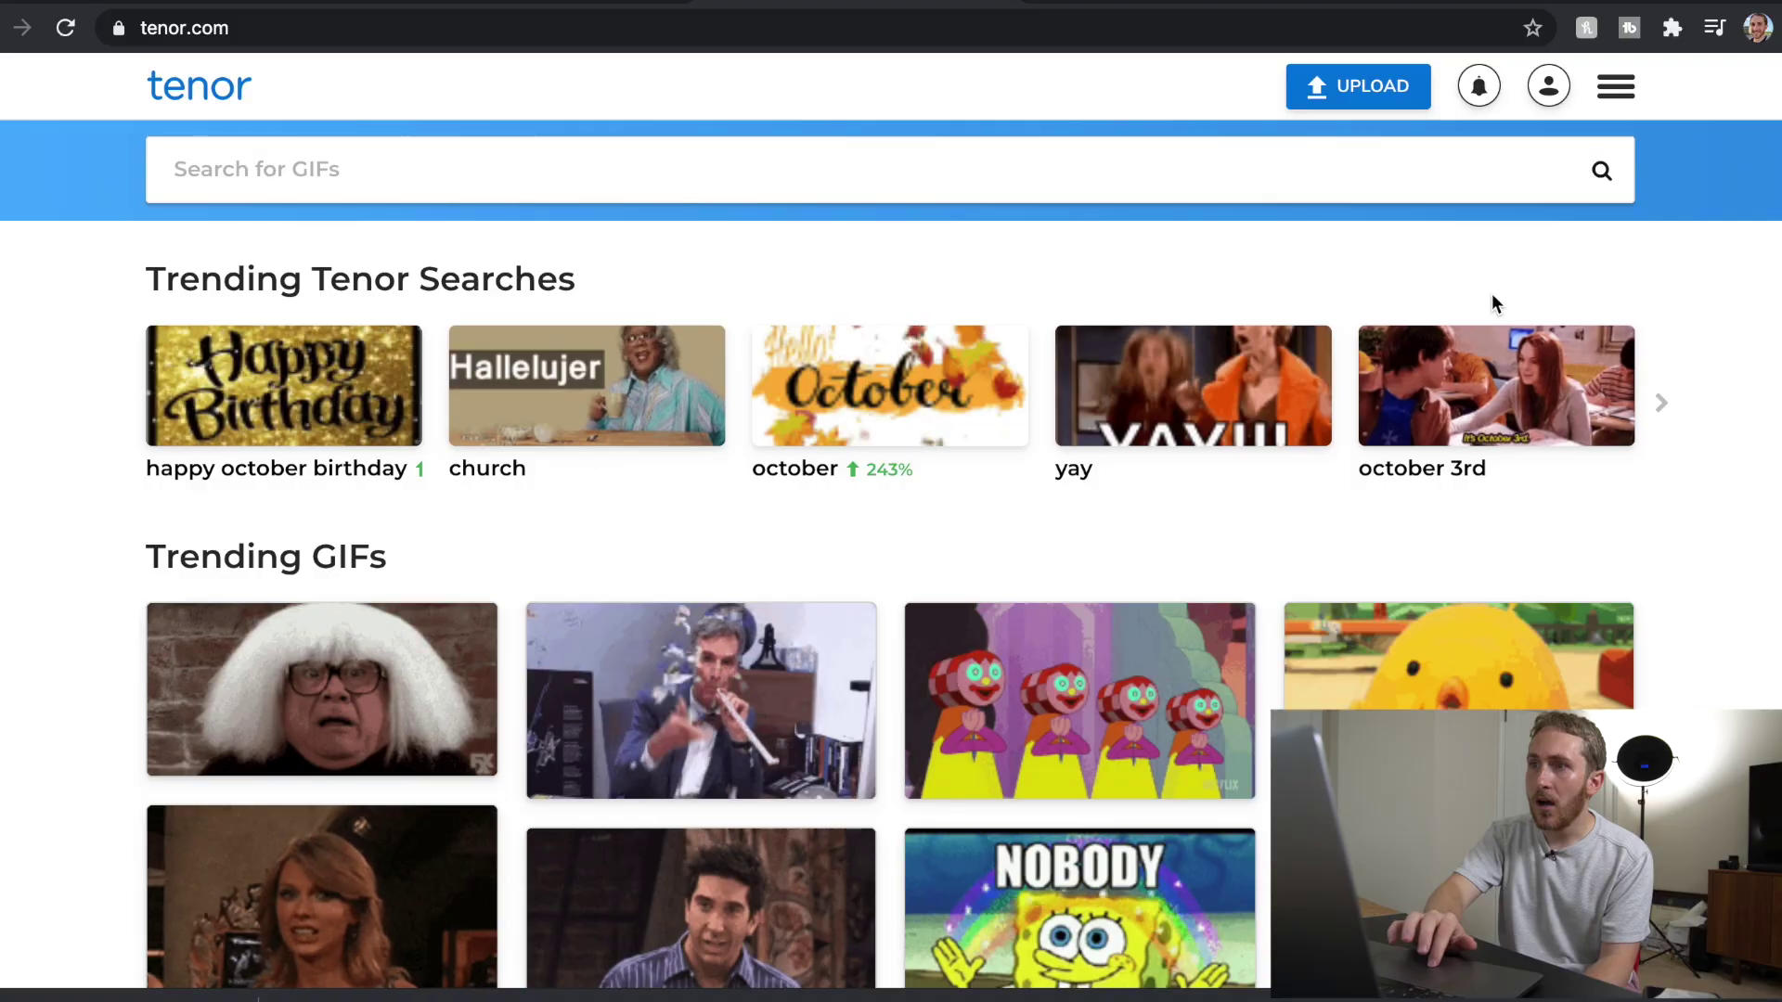
Check notifications to confirm the Tesla GIF is featured in tesla, Tesla Model3 and Tesla Summon searches
{"action": "left_click", "coordinate": [1483, 89]}
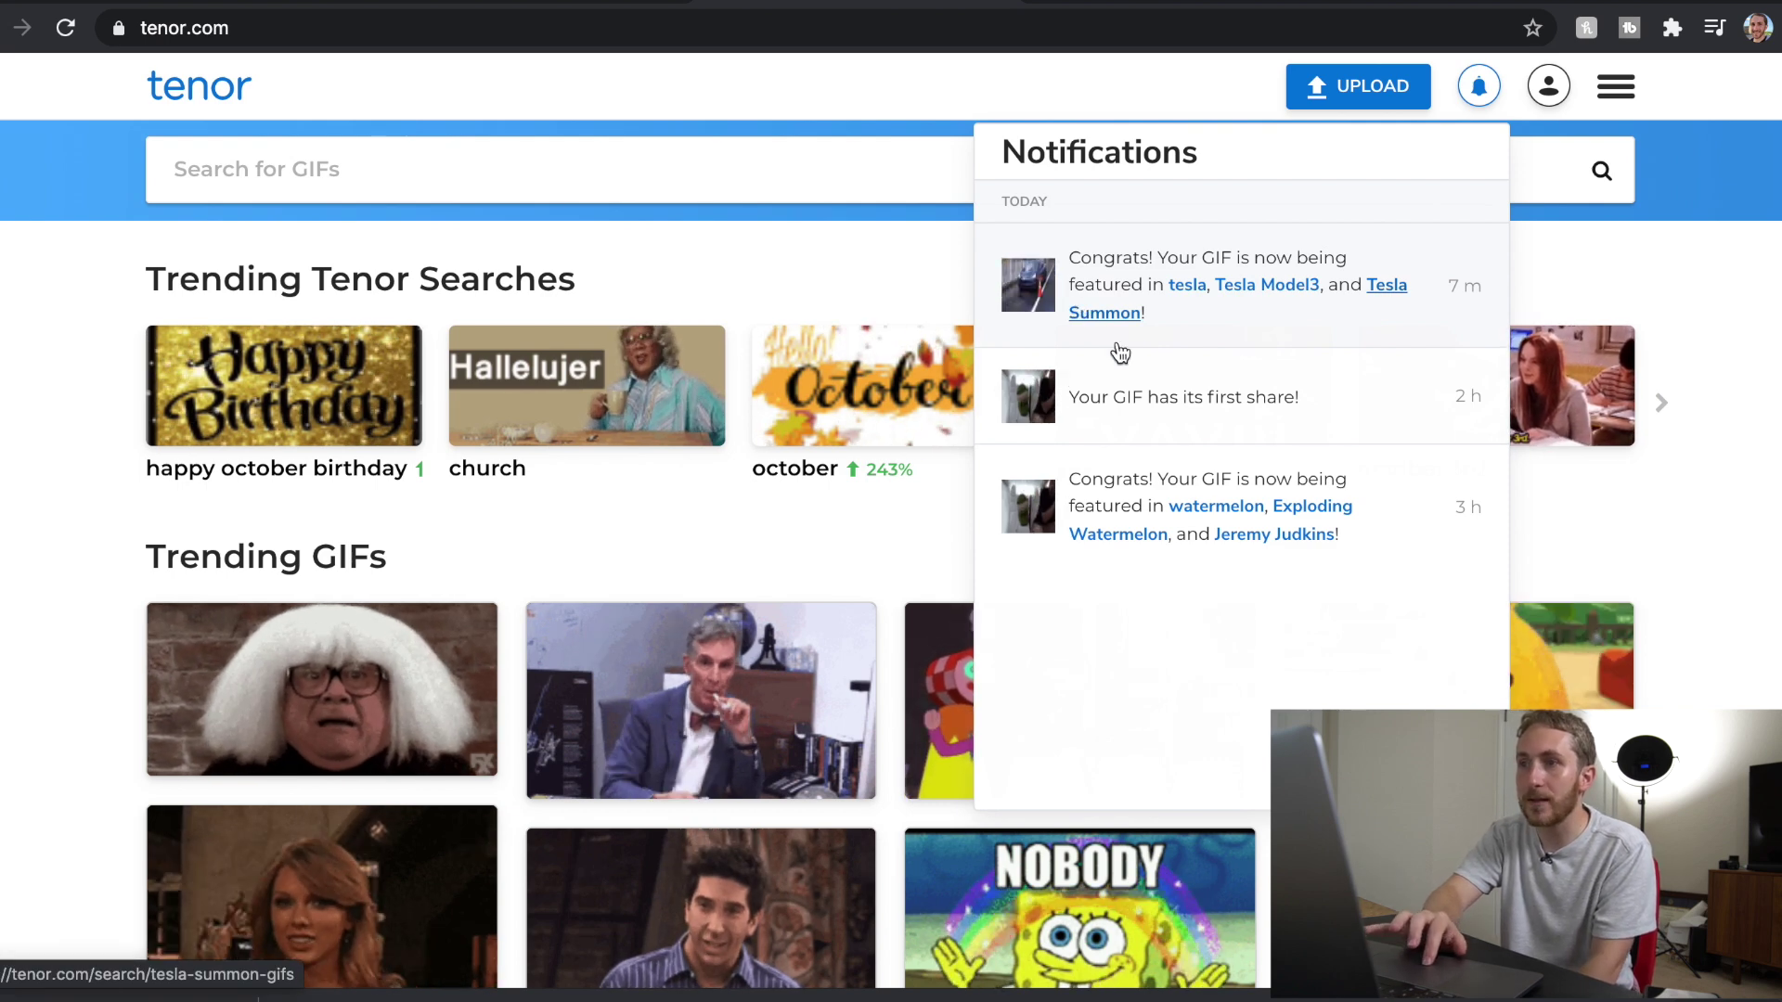
View the Tesla Model3 results, then open the Tesla GIF from your profile to see its eight tags
{"action": "left_click", "coordinate": [1249, 287]}
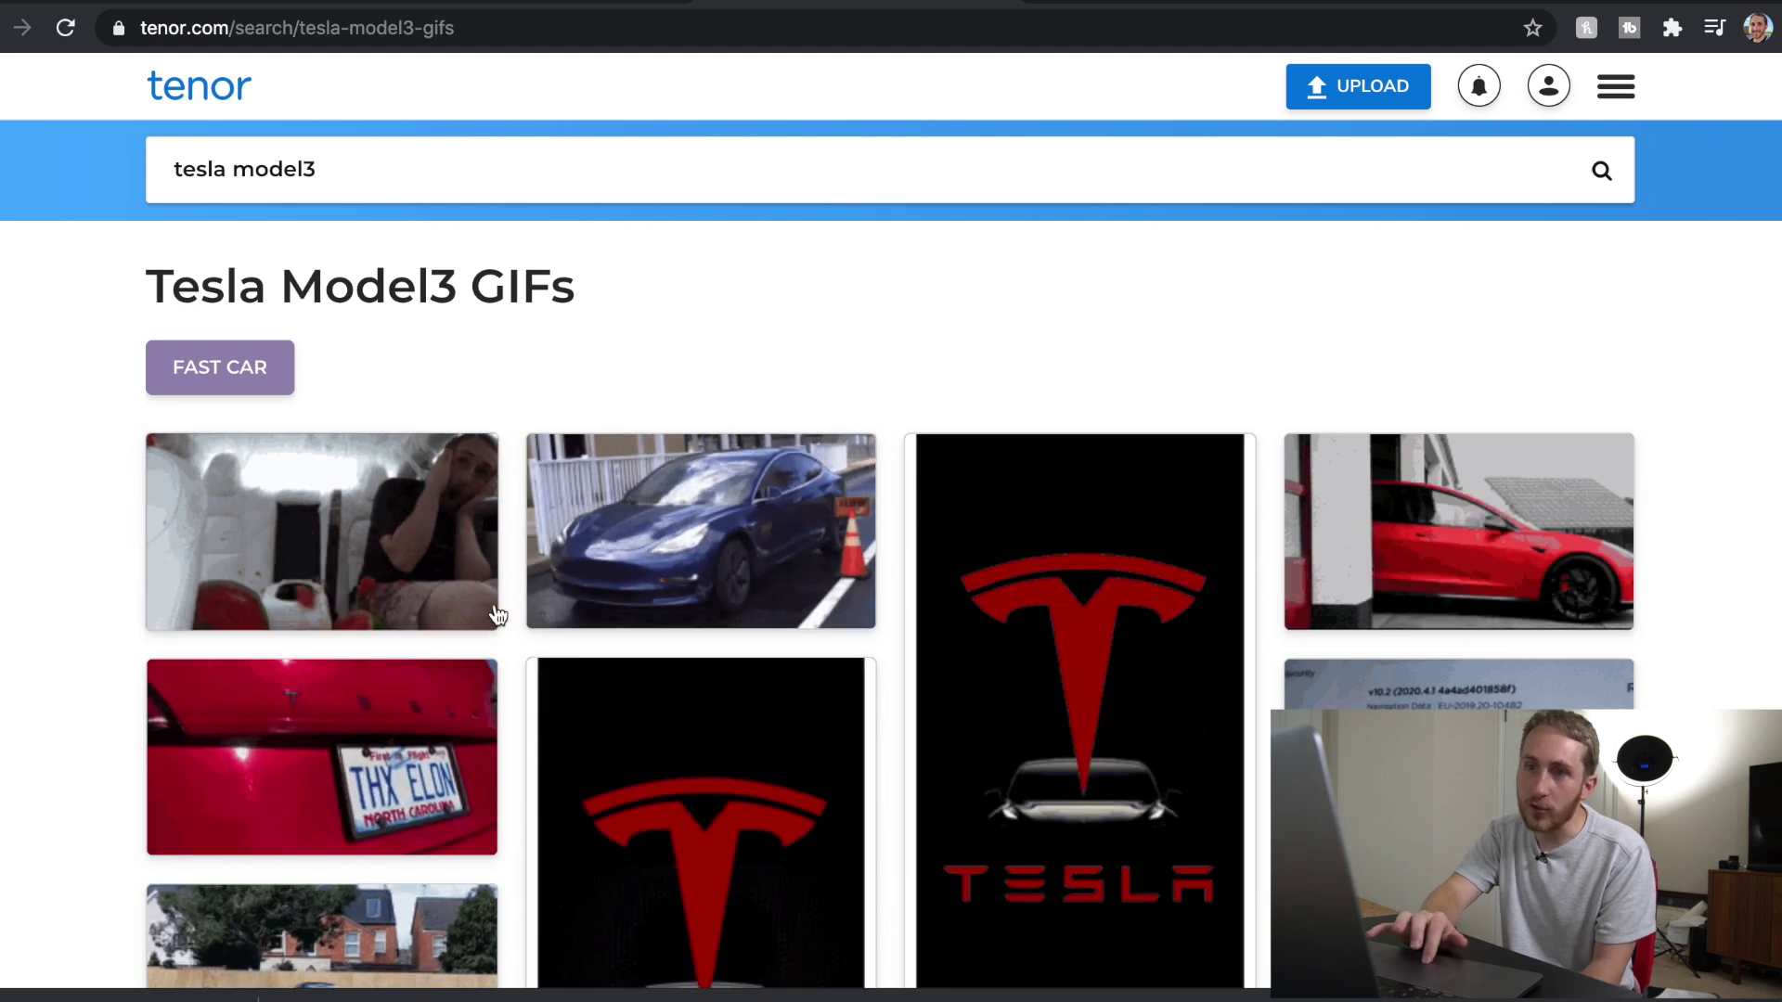
{"action": "left_click", "coordinate": [1550, 104]}
{"action": "left_click", "coordinate": [1485, 148]}
{"action": "scroll", "coordinate": [325, 721], "scroll_direction": "down", "scroll_amount": 2}
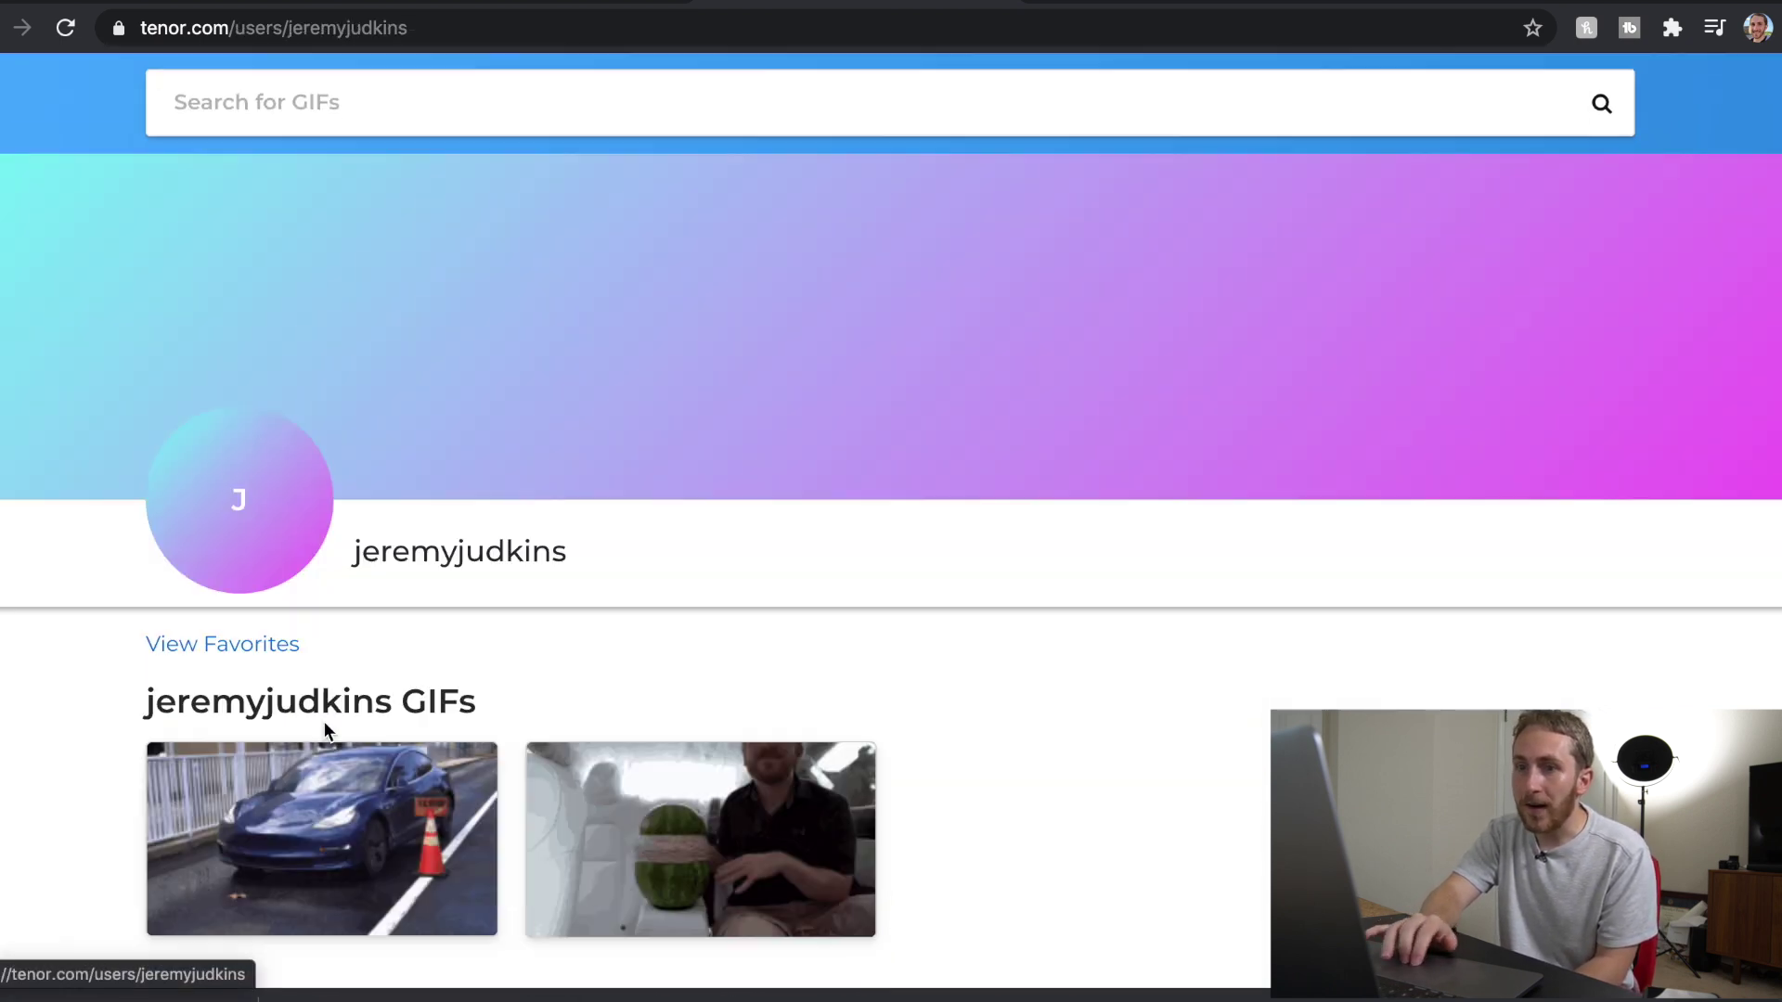
{"action": "left_click", "coordinate": [349, 804]}
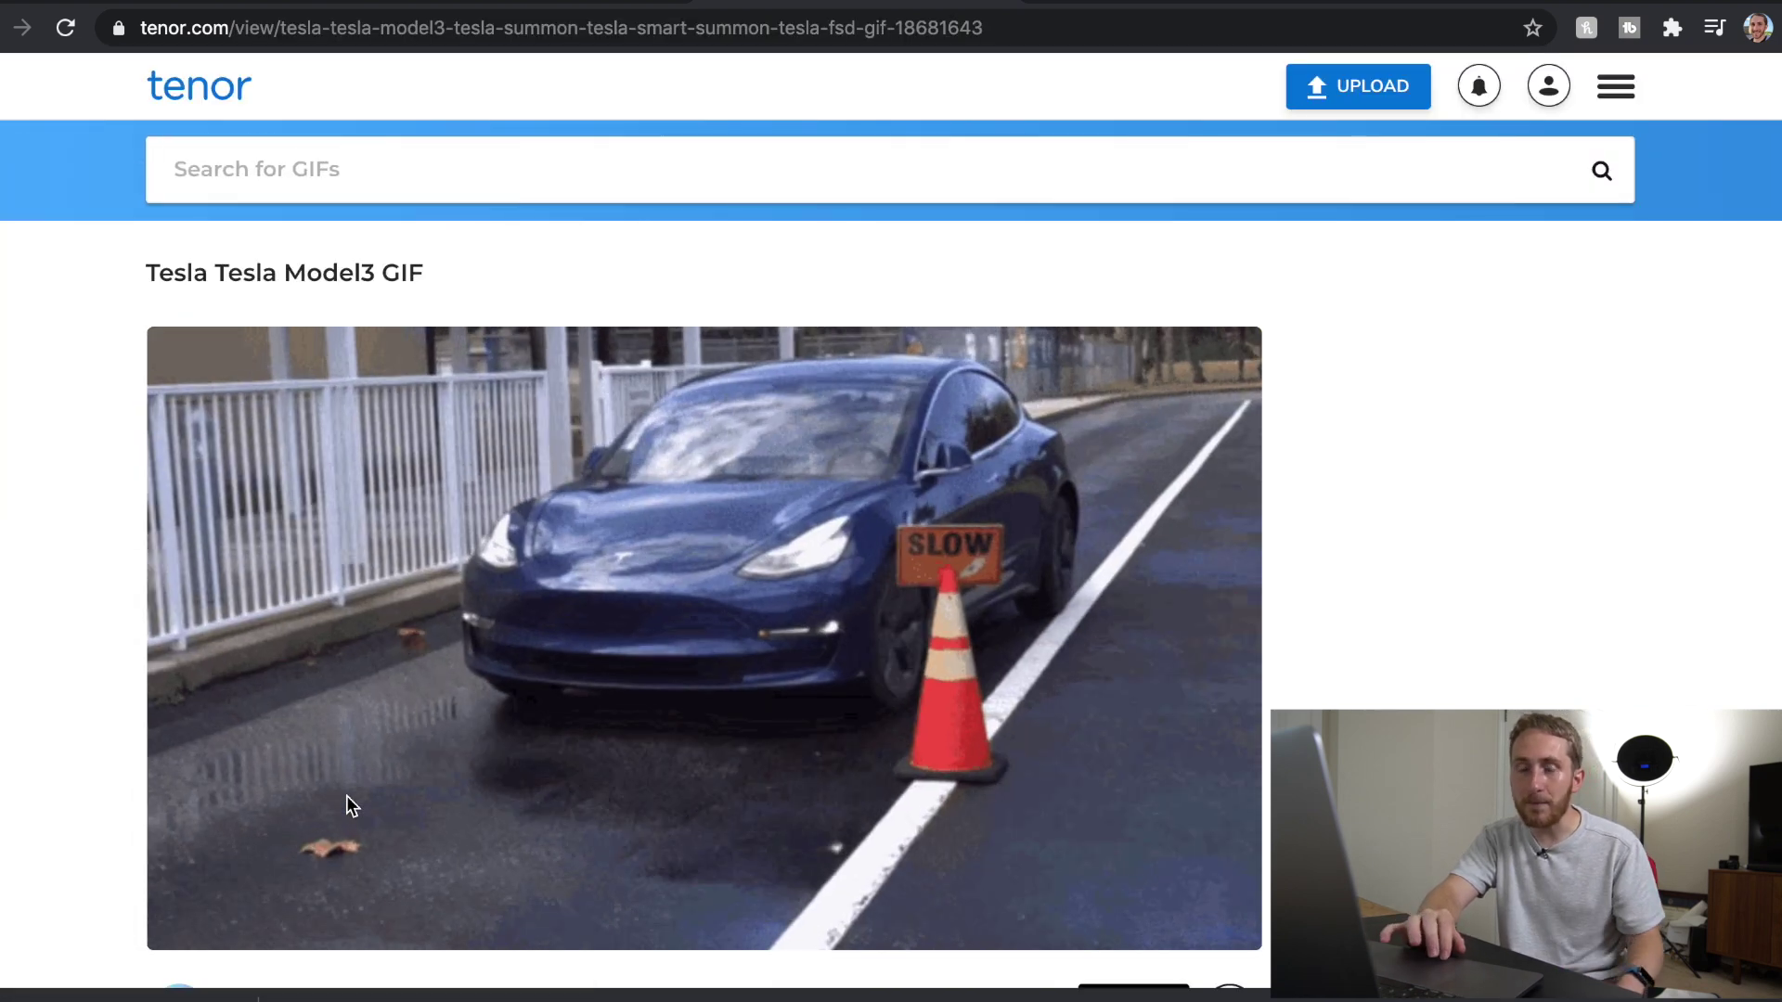
{"action": "scroll", "coordinate": [347, 794], "scroll_direction": "down", "scroll_amount": 5}
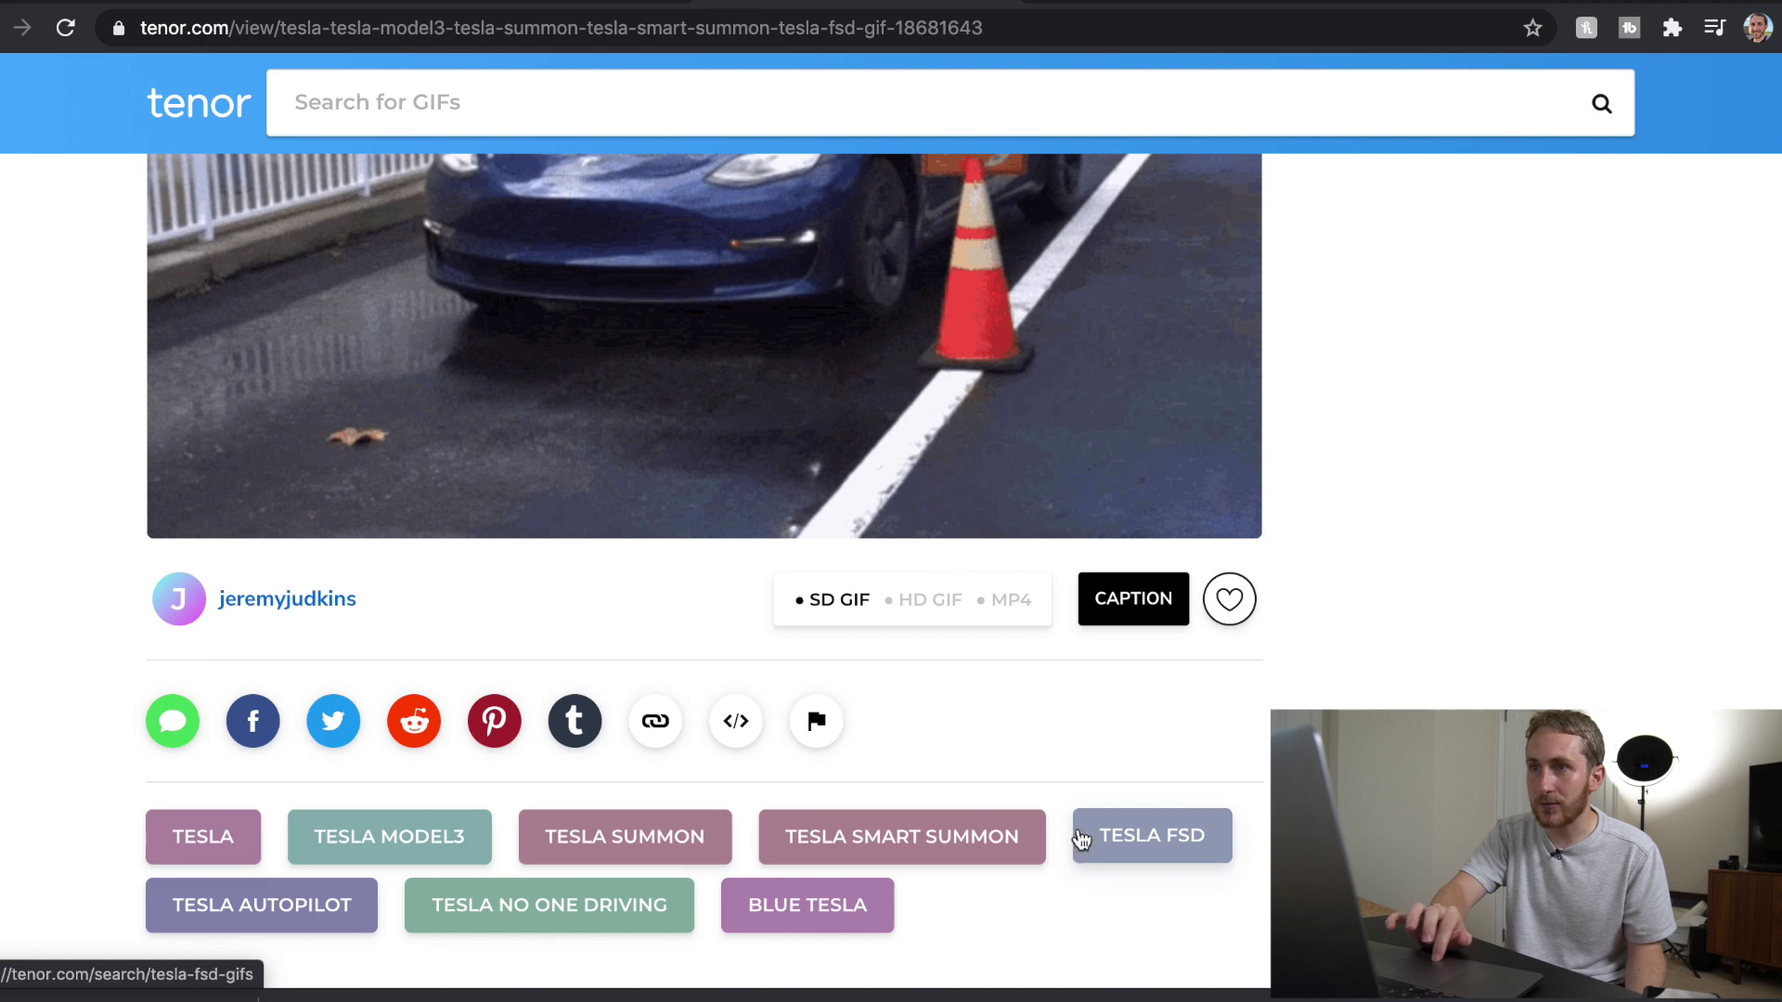
{"action": "key", "text": "ctrl+Tab"}
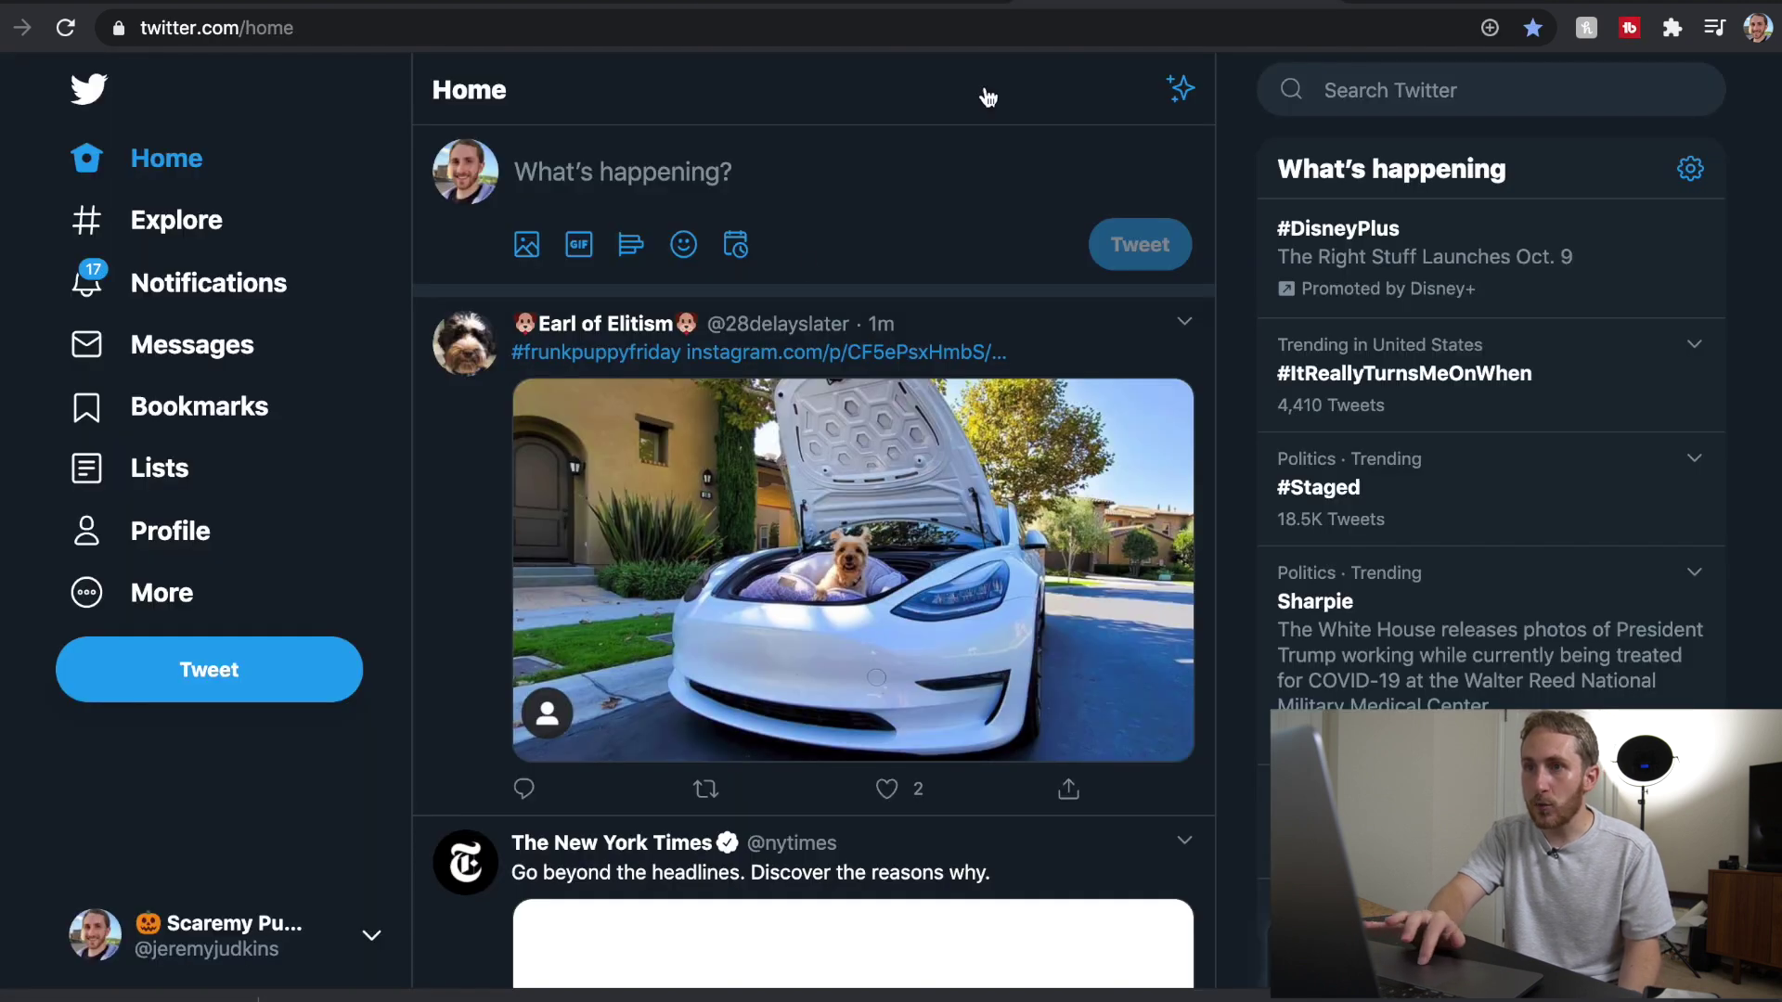
Tweet the blue Tesla GIF found via the 'tesla smart summon' search, then return forward to its Tenor page
{"action": "left_click", "coordinate": [577, 252]}
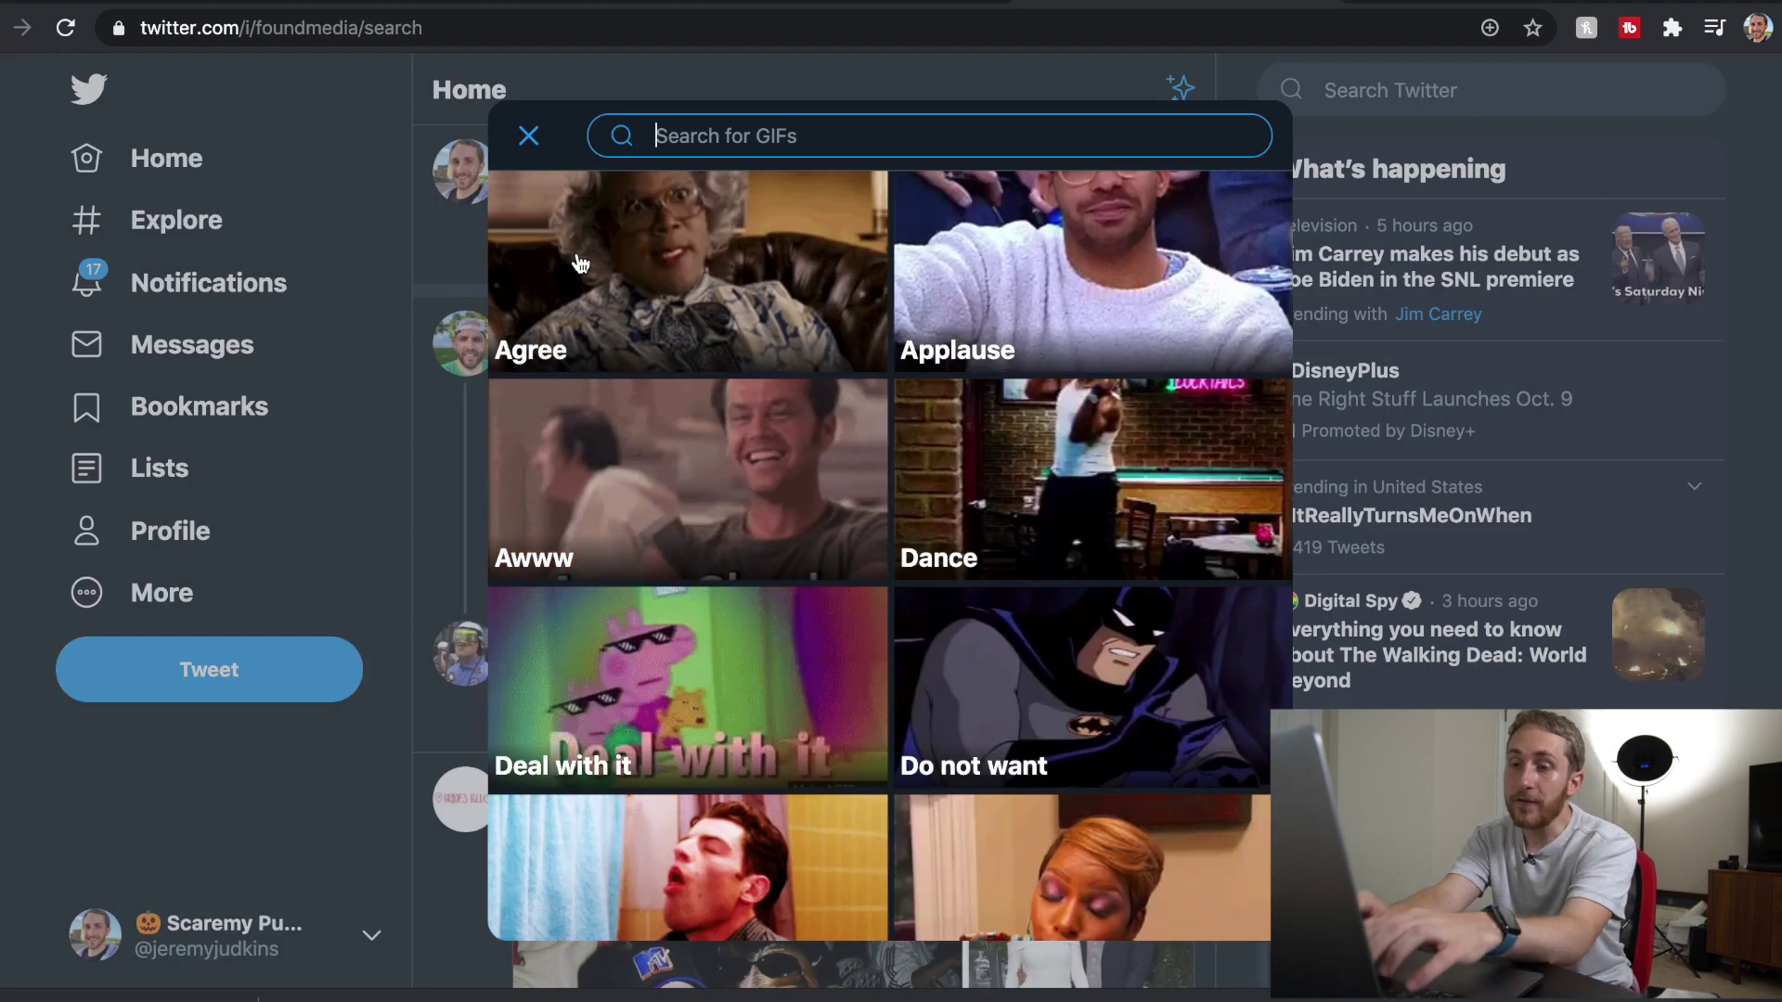
{"action": "type", "text": "tesla "}
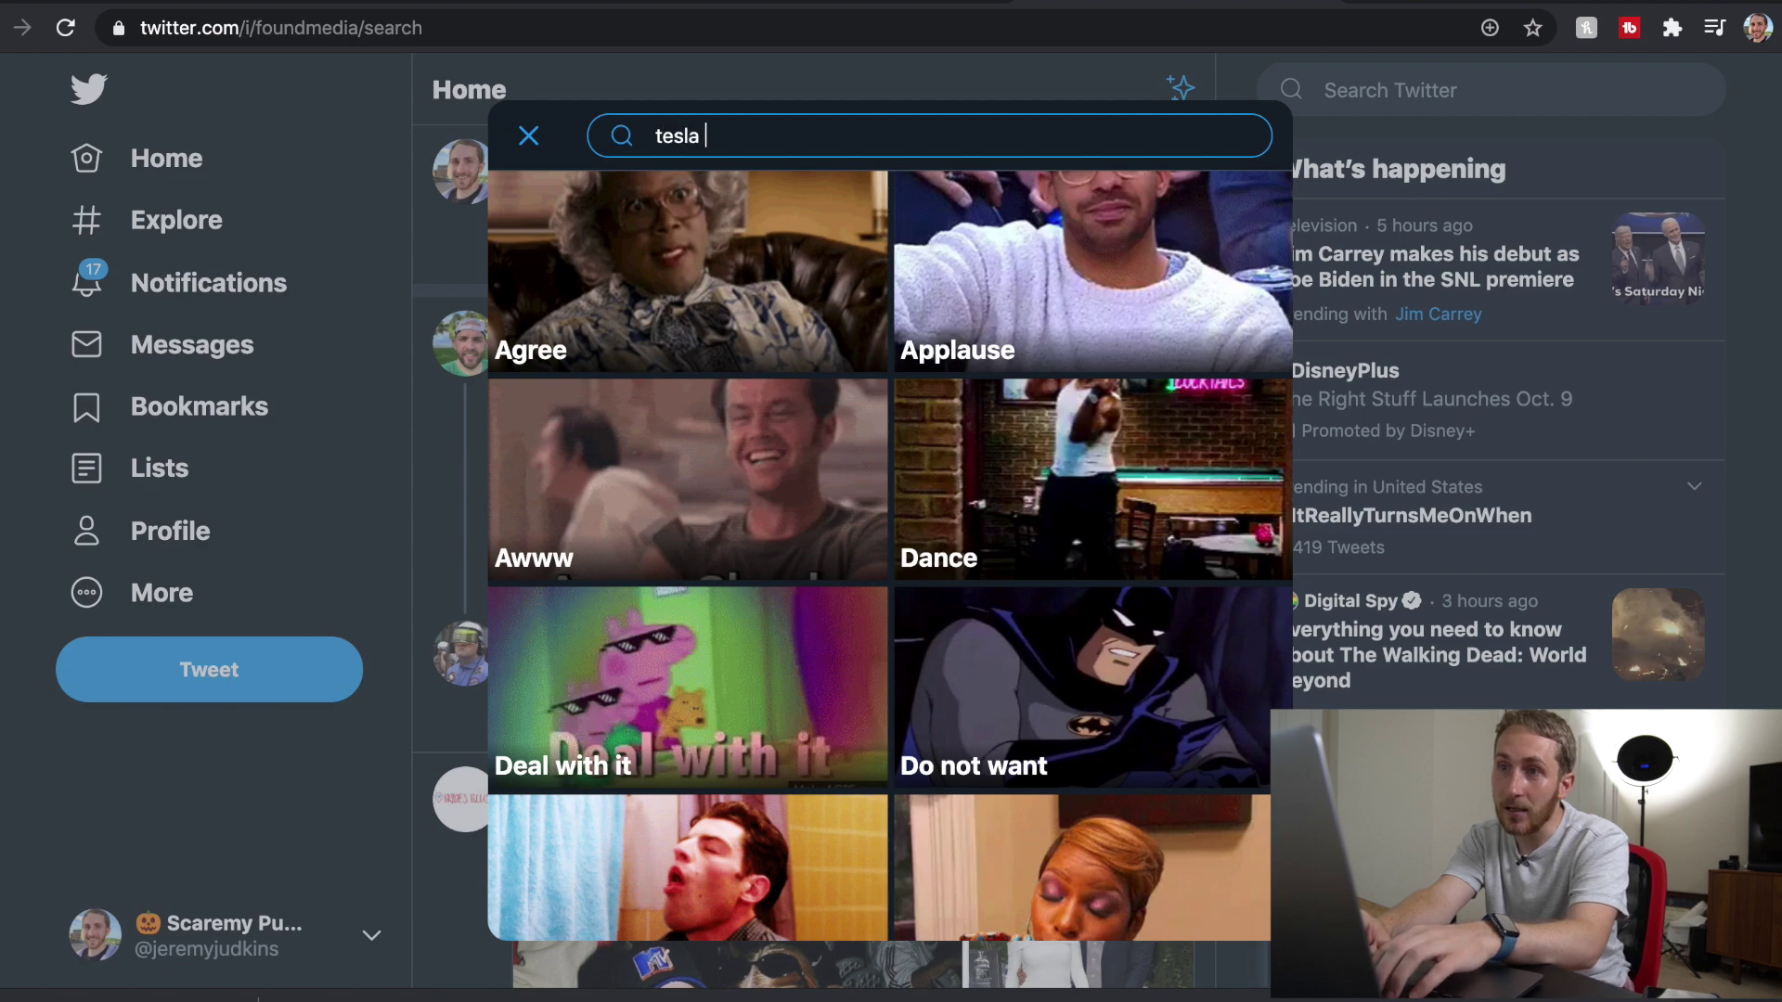
{"action": "type", "text": "smart summon"}
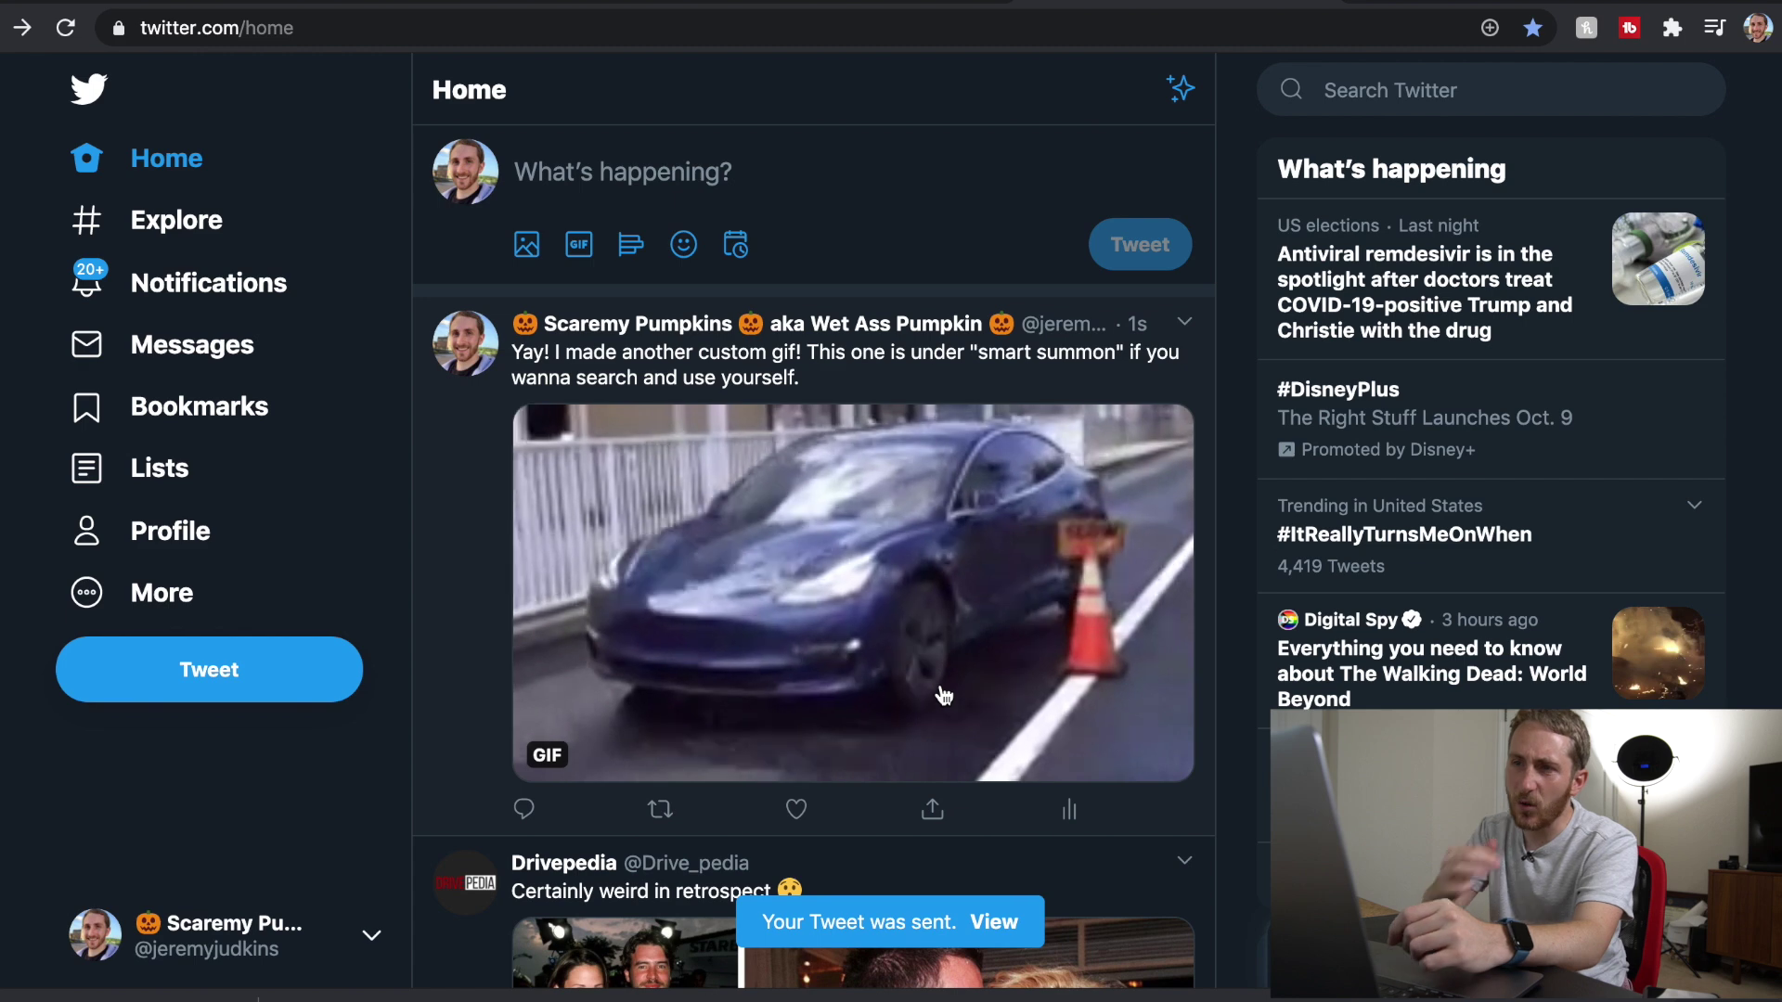
{"action": "scroll", "coordinate": [739, 701], "scroll_direction": "down", "scroll_amount": 6}
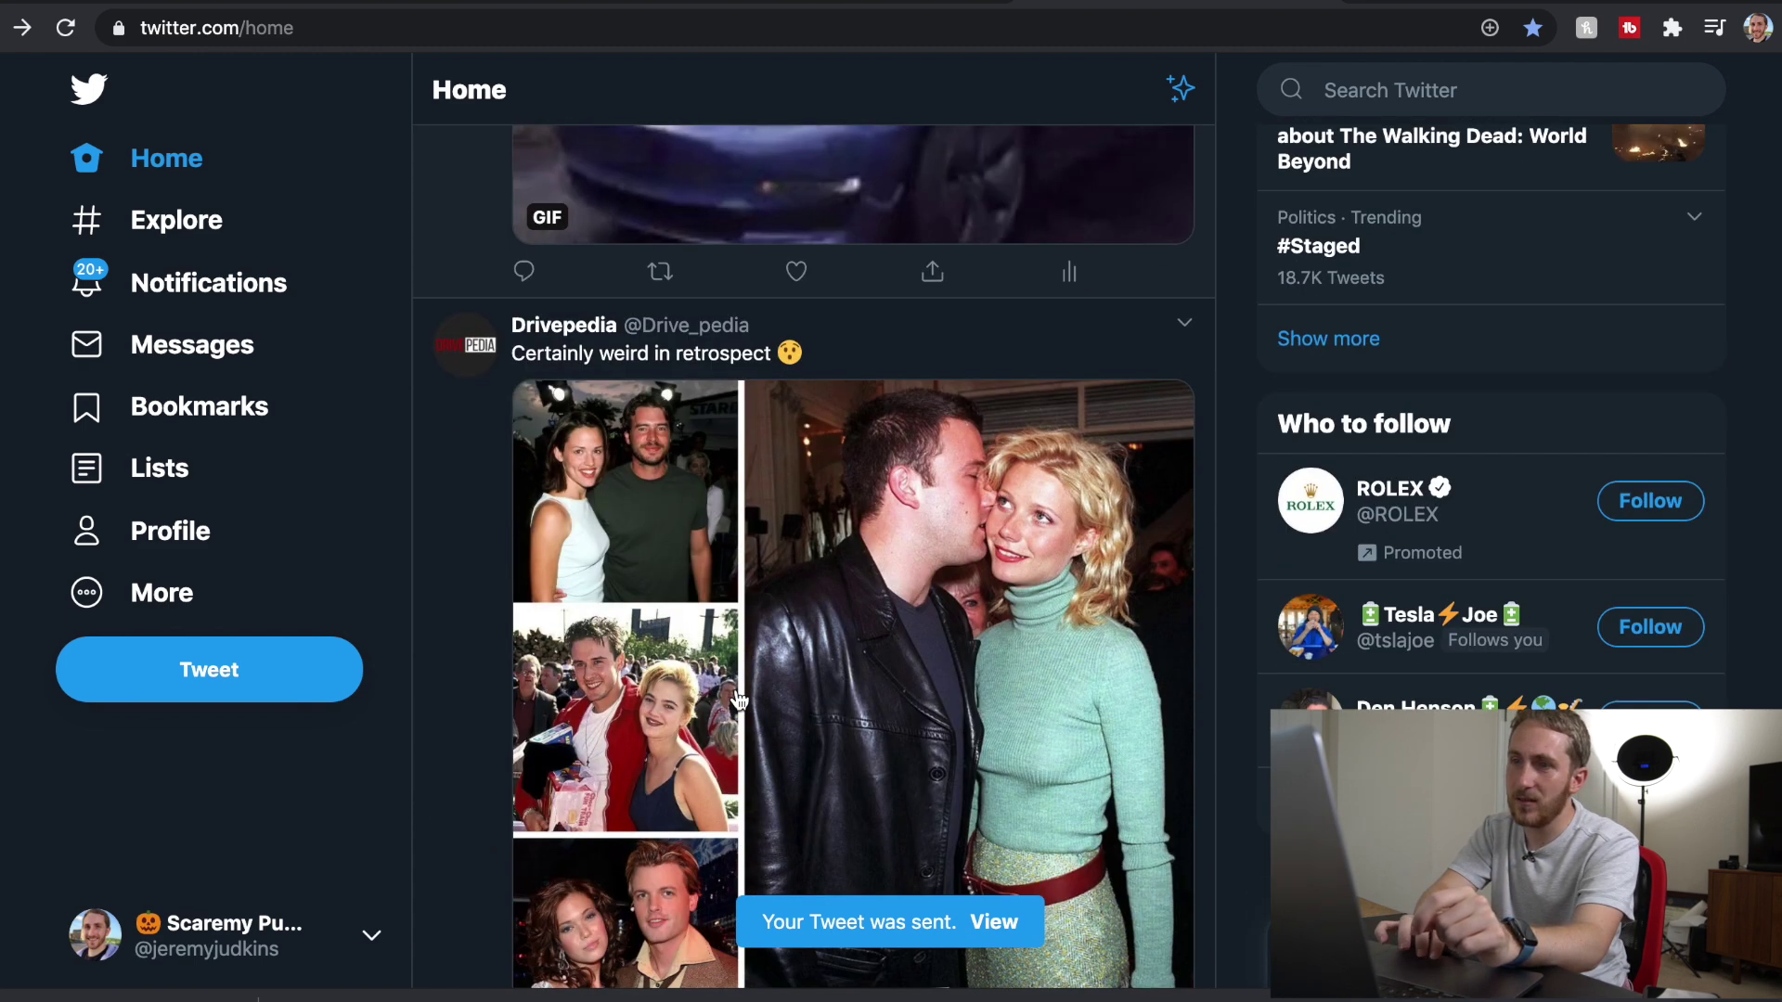
{"action": "scroll", "coordinate": [739, 701], "scroll_direction": "up", "scroll_amount": 6}
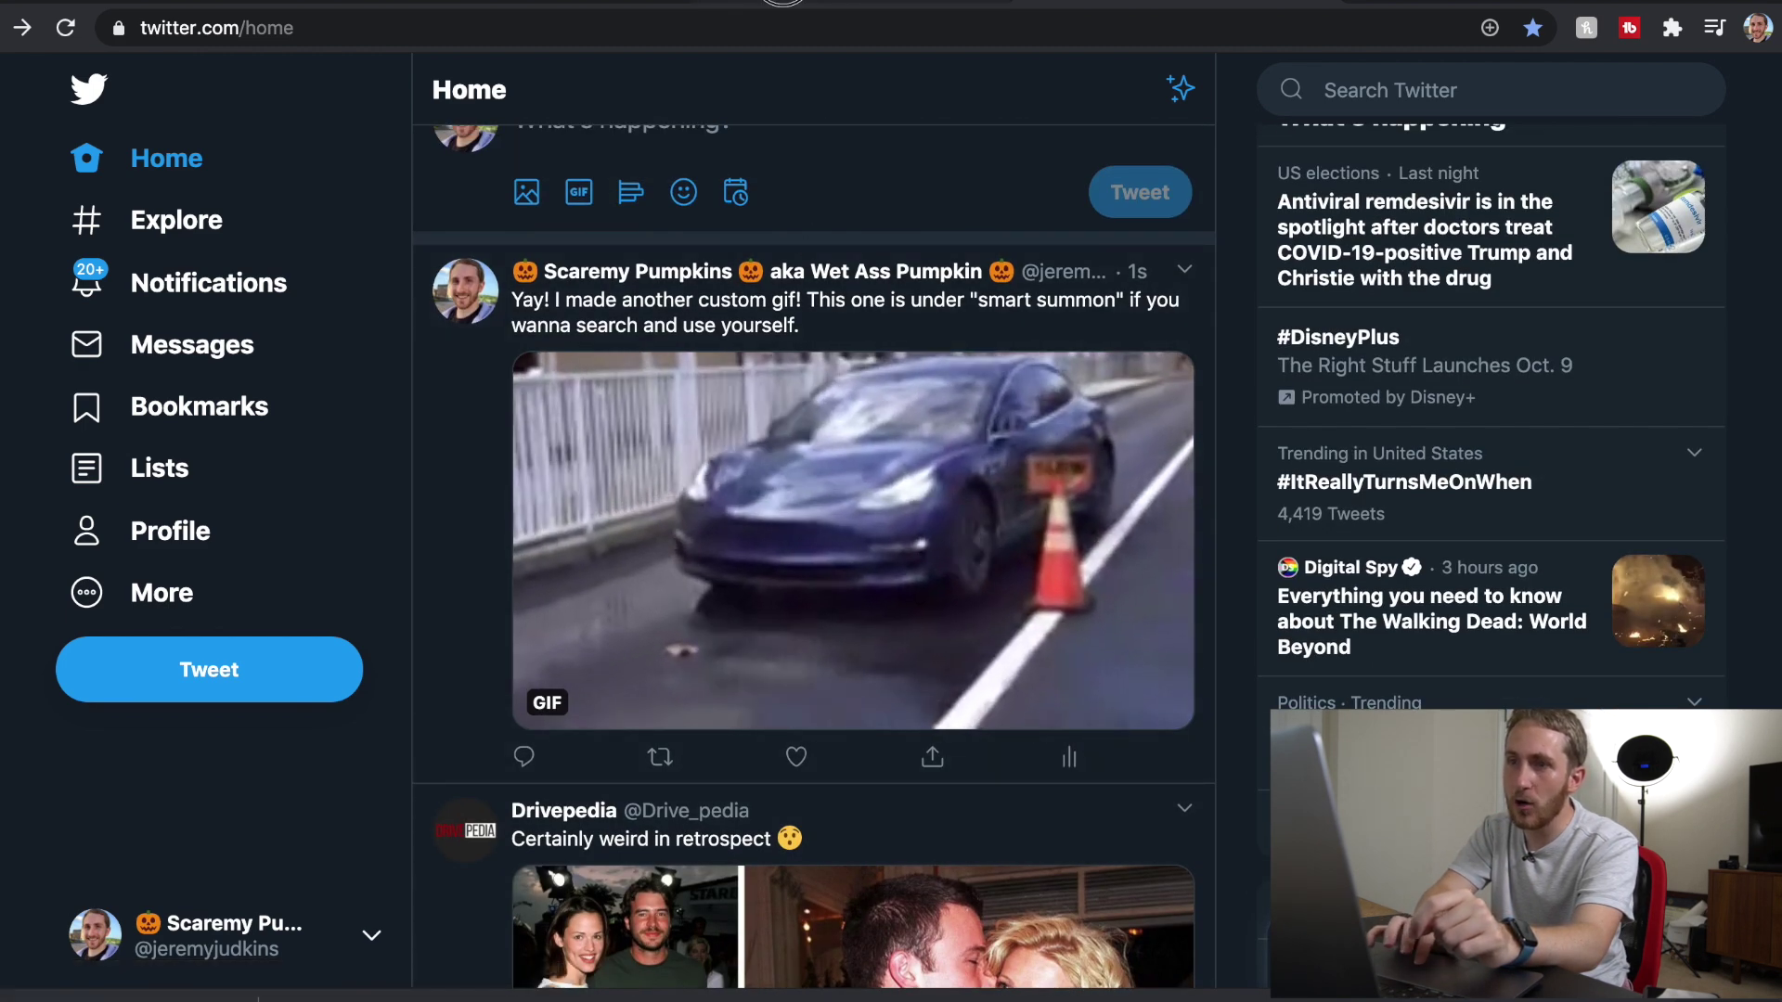
{"action": "key", "text": "super+bracketright"}
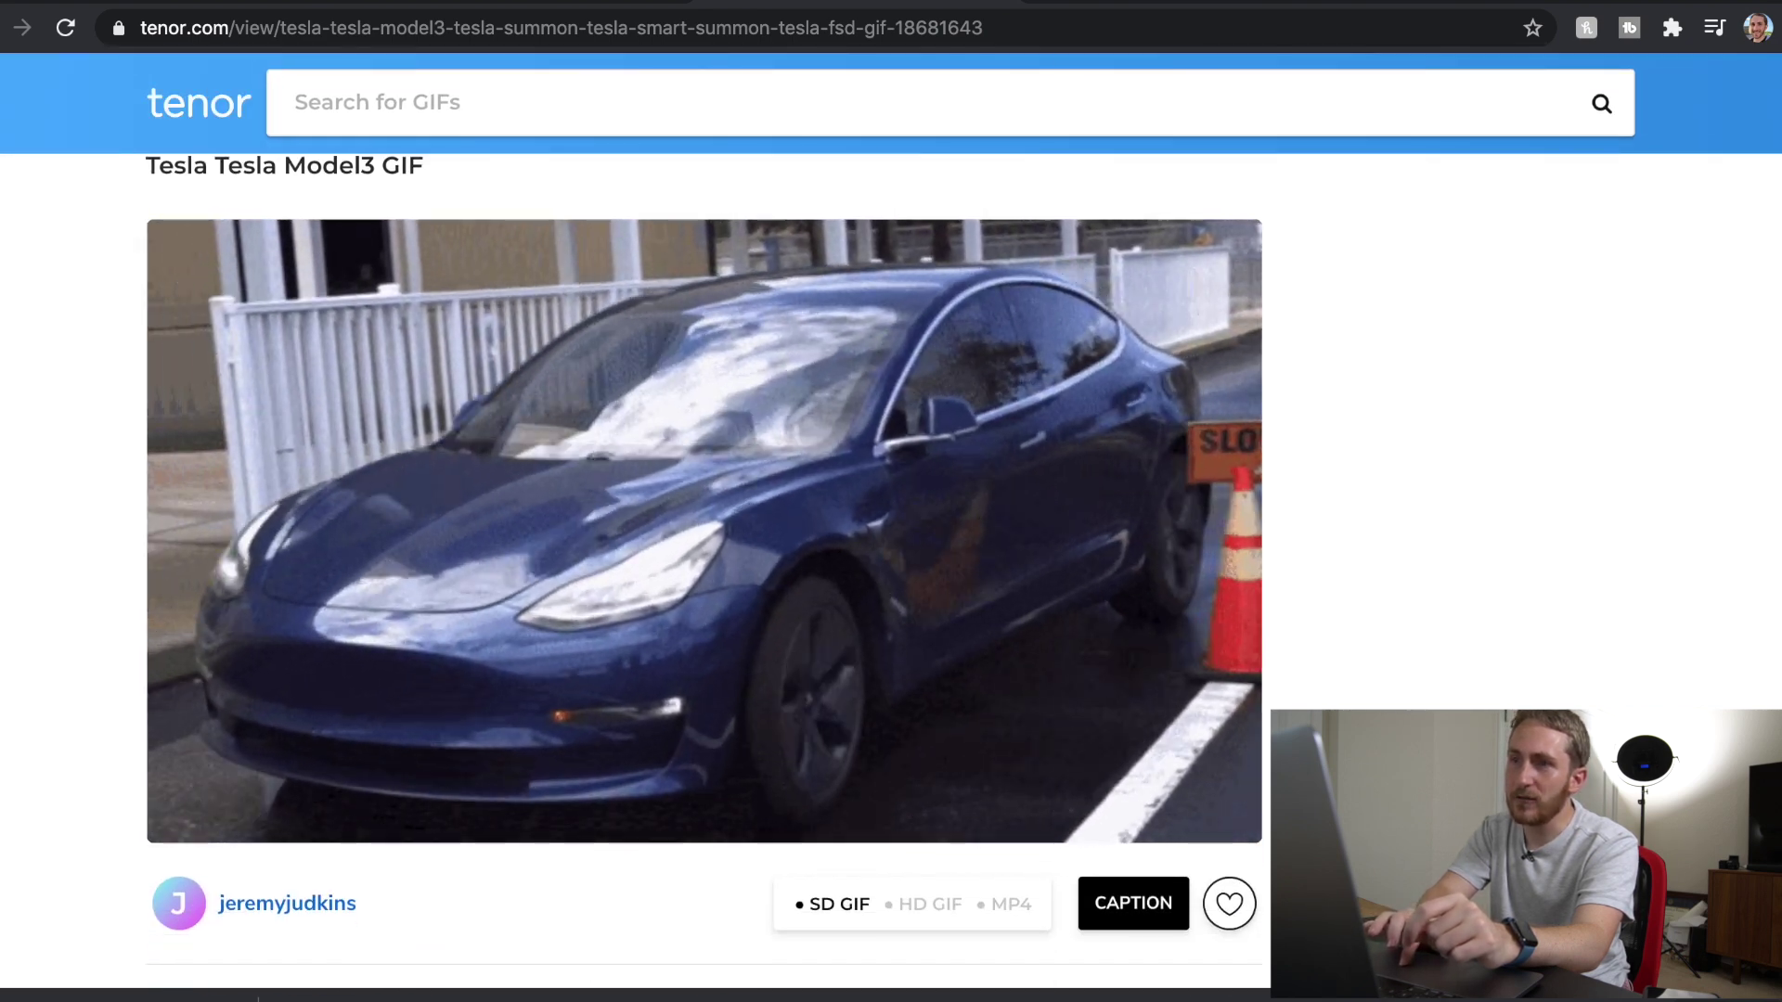
Go back to twitter.com/home, where the Tesla GIF tweet now has one like
{"action": "key", "text": "super+bracketleft"}
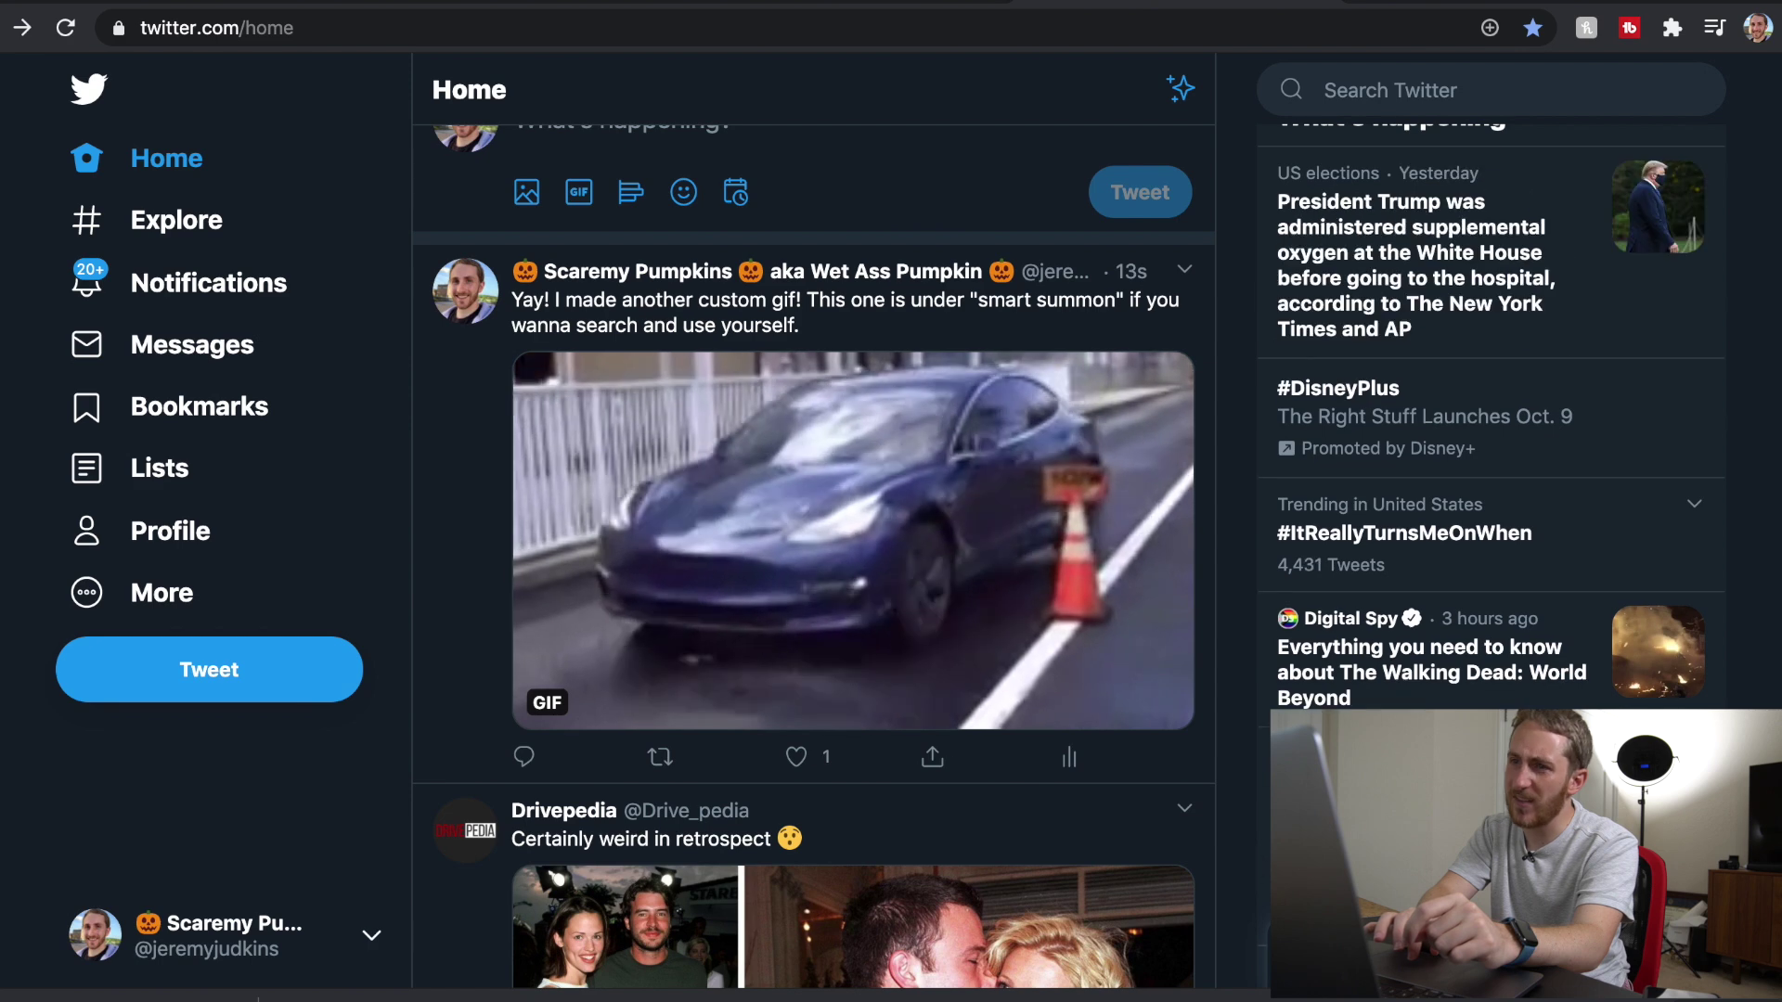